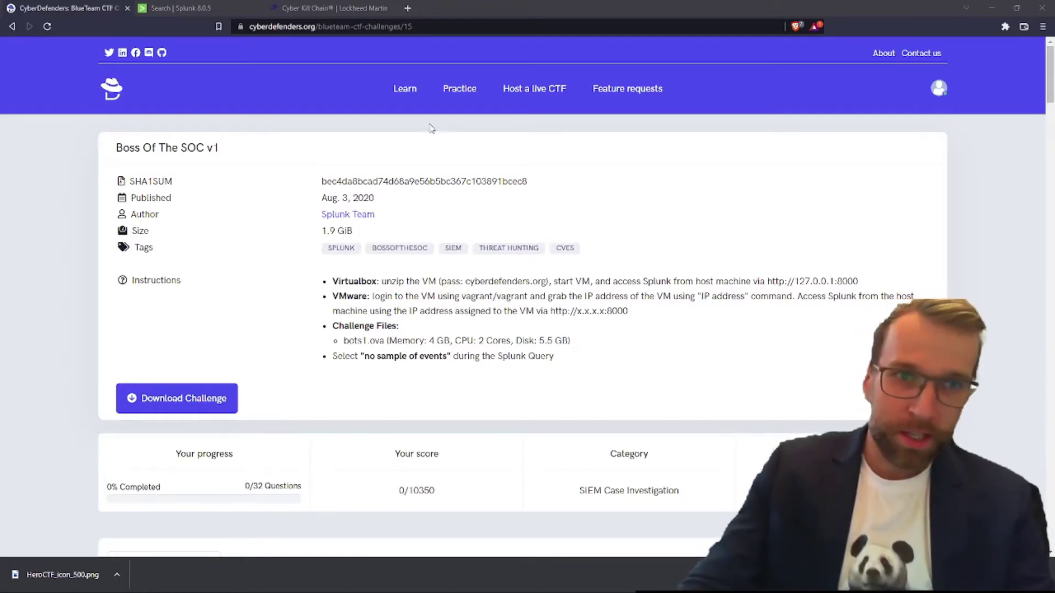
Search the practice challenges for 'boss of the soc' and open Boss Of The SOC v1.
left_click(461, 89)
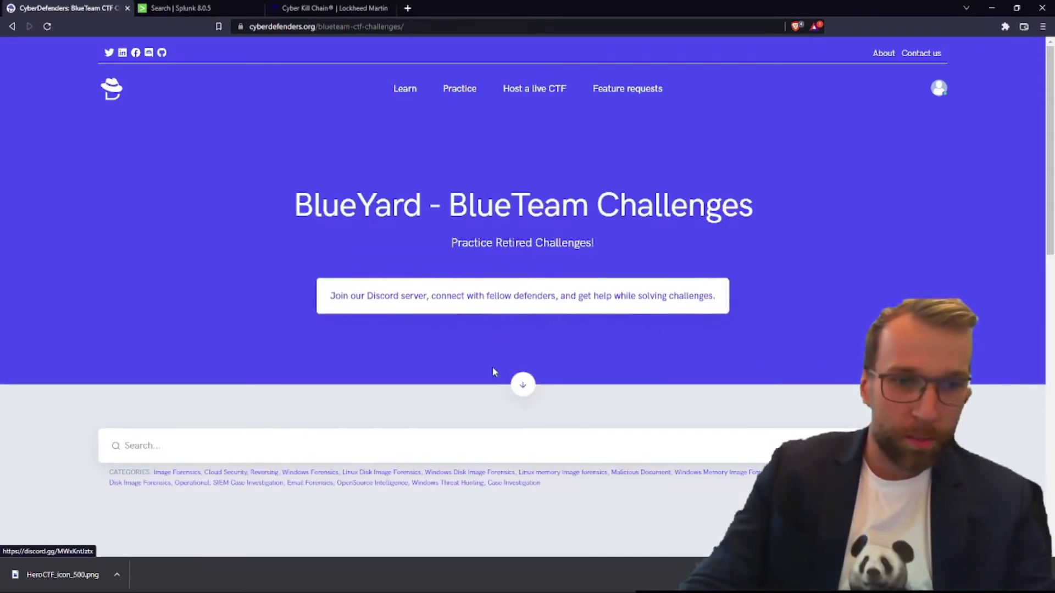
left_click(473, 448)
type("boss of the soc")
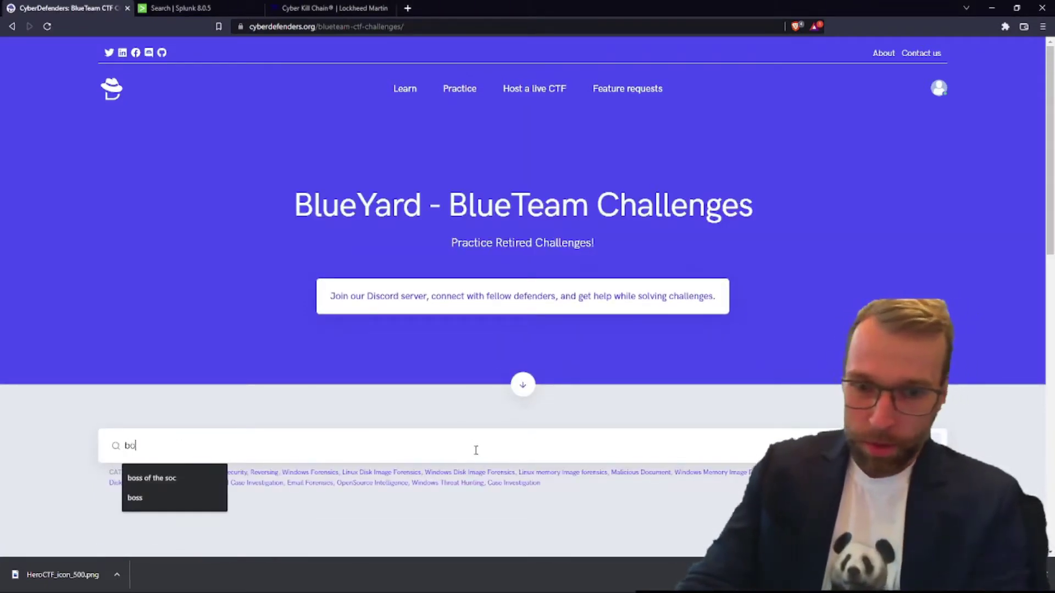
key("Return")
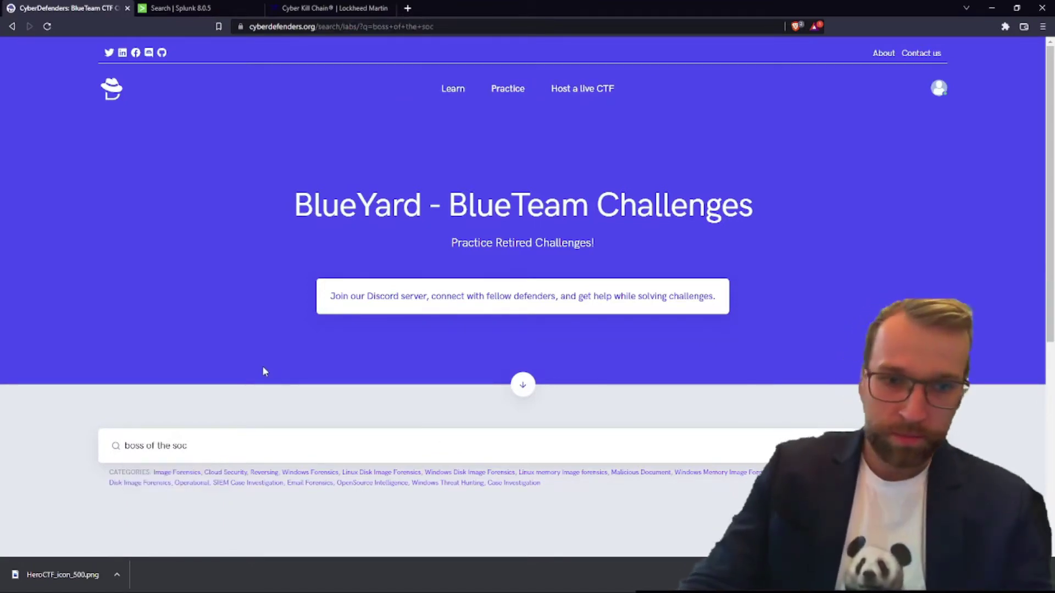
scroll(263, 368, "down", 5)
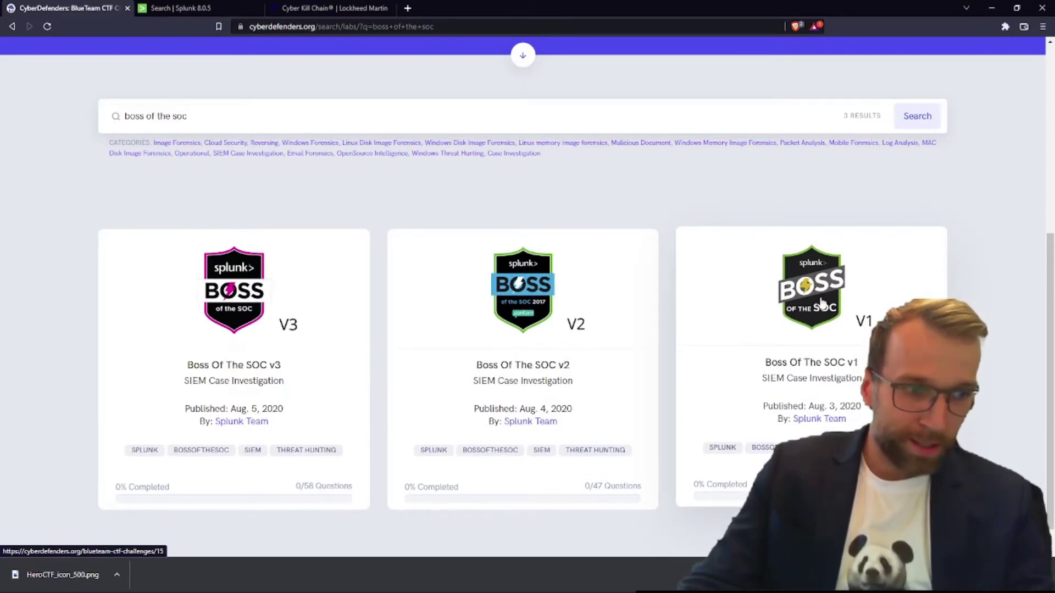
left_click(885, 310)
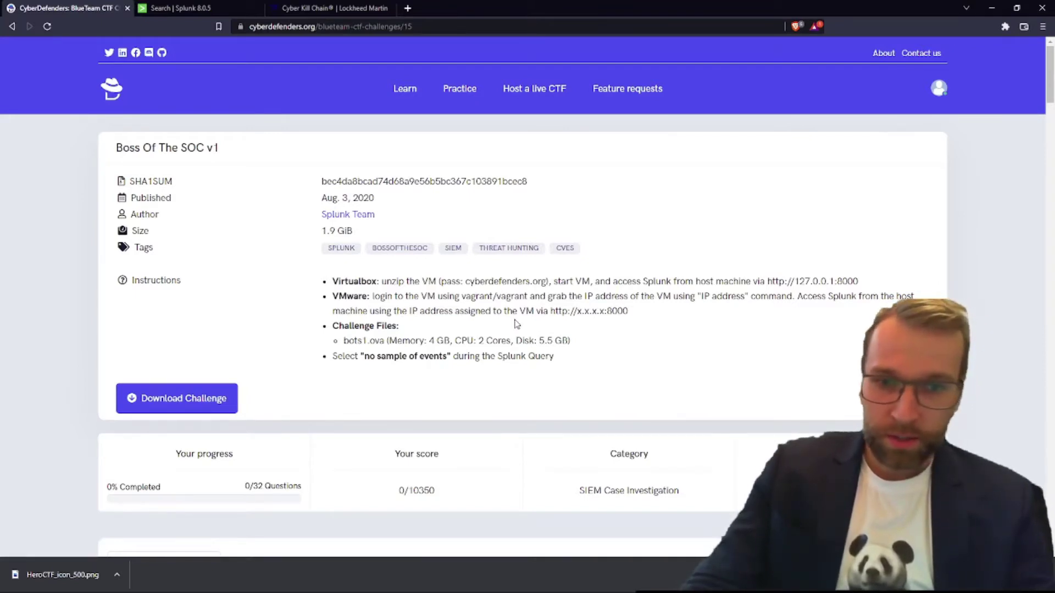
Read the Scenario 1 (APT) details about the P01s0n1vy defacement of Wayne Enterprises' website.
scroll(311, 209, "down", 3)
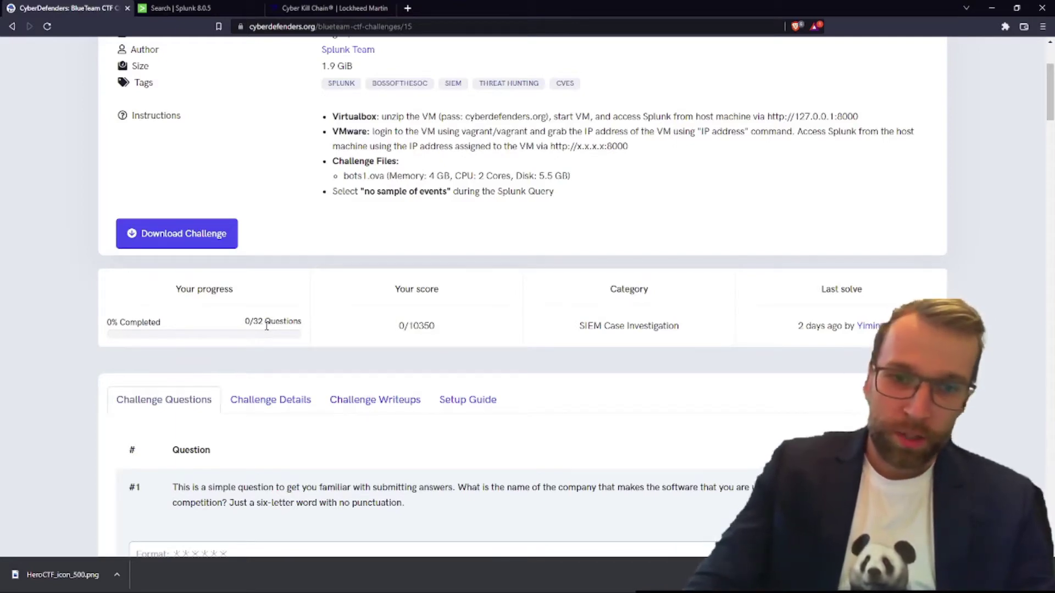
left_click(286, 401)
scroll(322, 302, "down", 10)
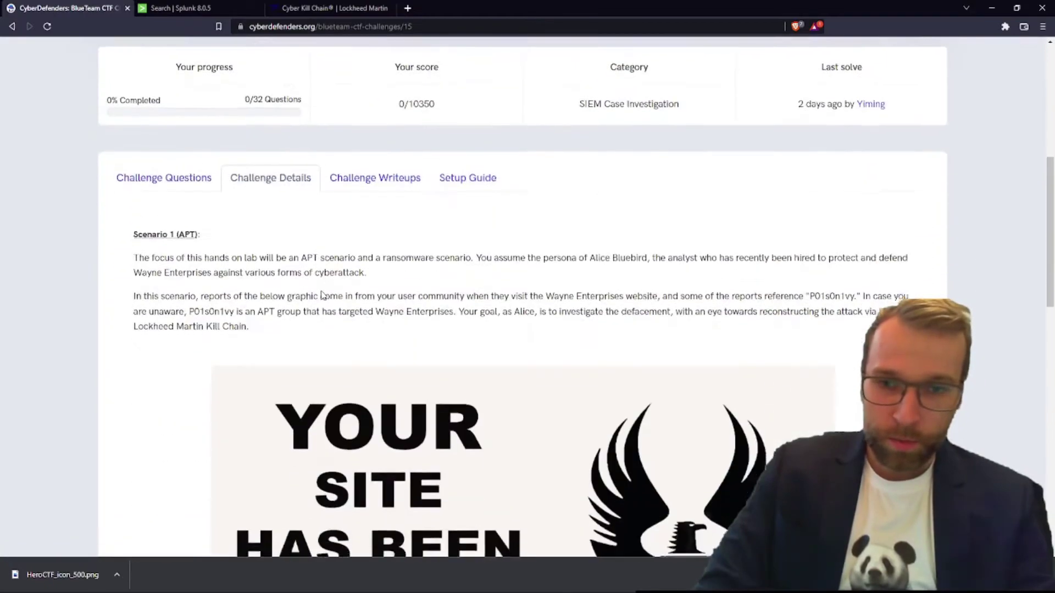
scroll(321, 290, "up", 10)
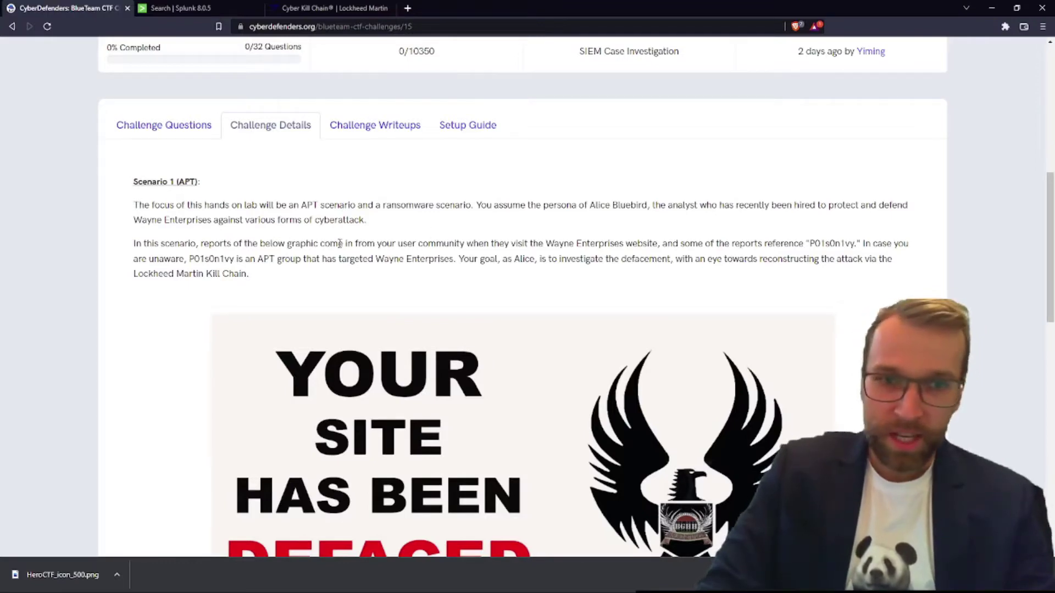
scroll(551, 278, "down", 2)
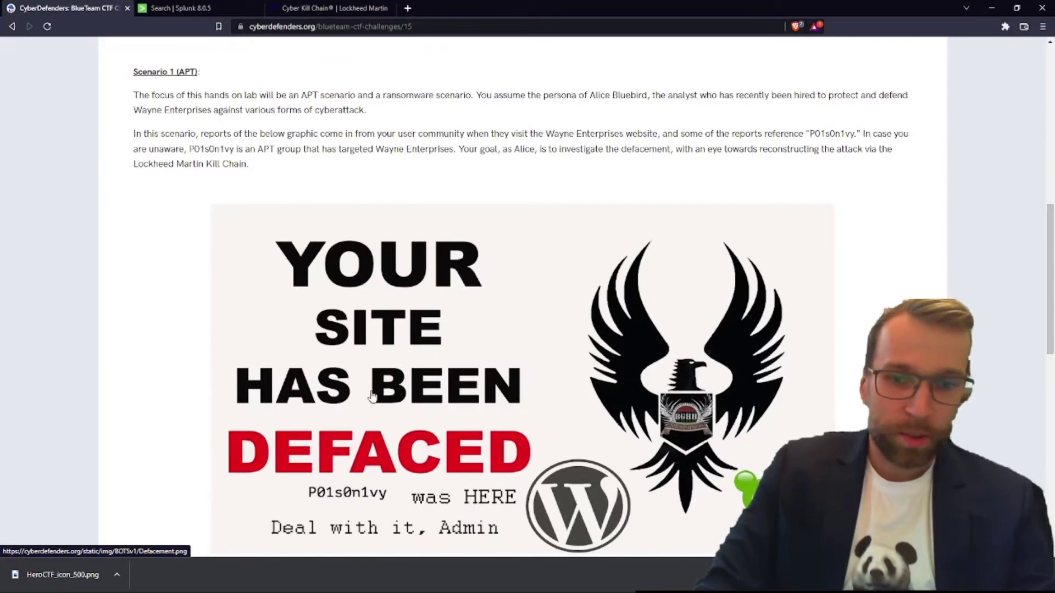
scroll(561, 386, "up", 1)
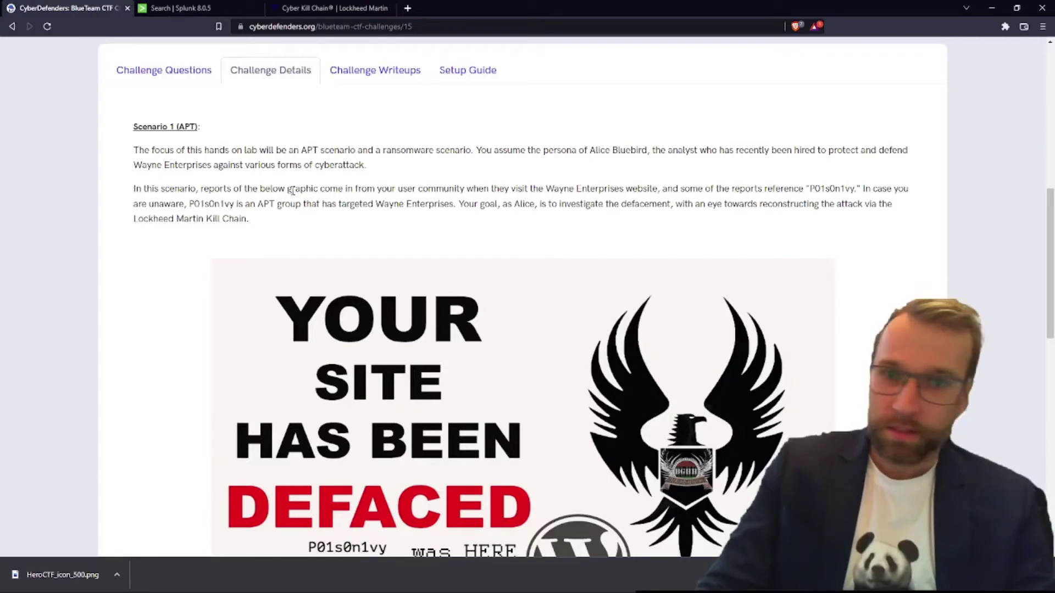
Read through the seven attack steps on Lockheed Martin's Cyber Kill Chain page.
left_click(335, 8)
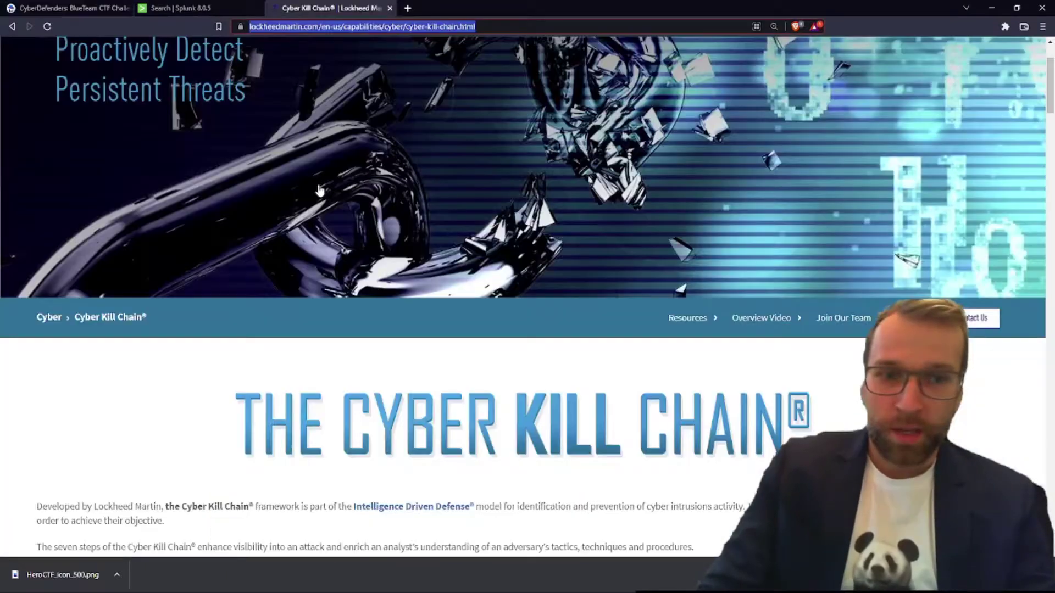
scroll(540, 319, "down", 4)
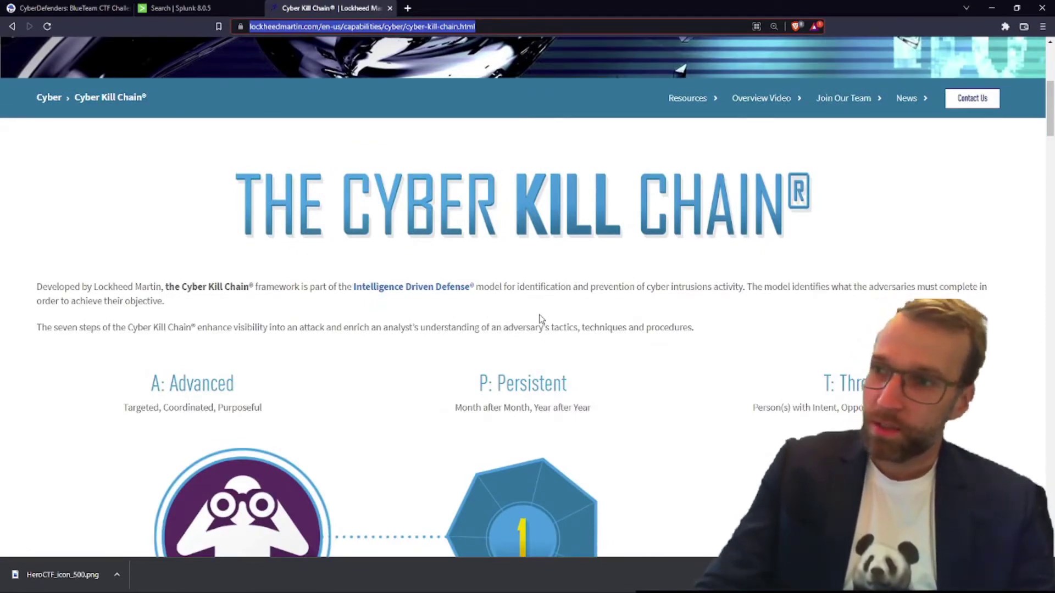
scroll(540, 319, "down", 5)
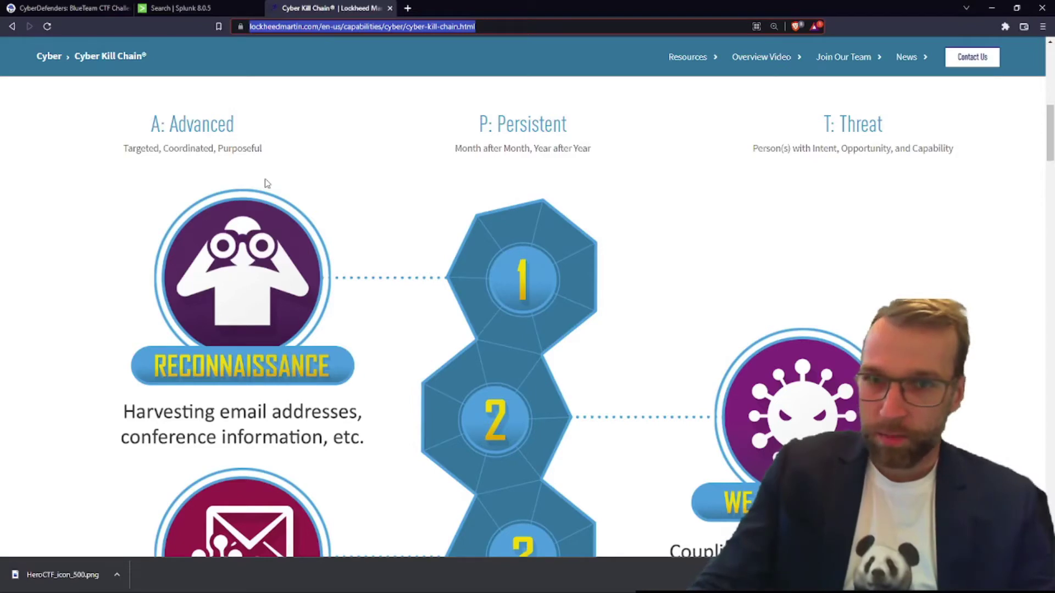
scroll(266, 183, "down", 1)
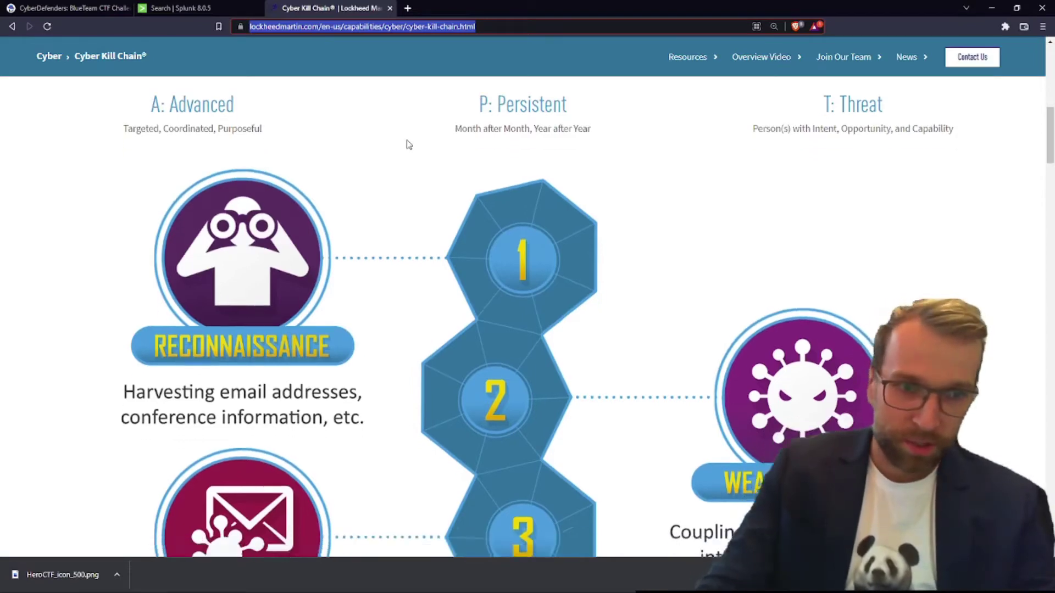
scroll(324, 183, "down", 2)
scroll(329, 214, "down", 1)
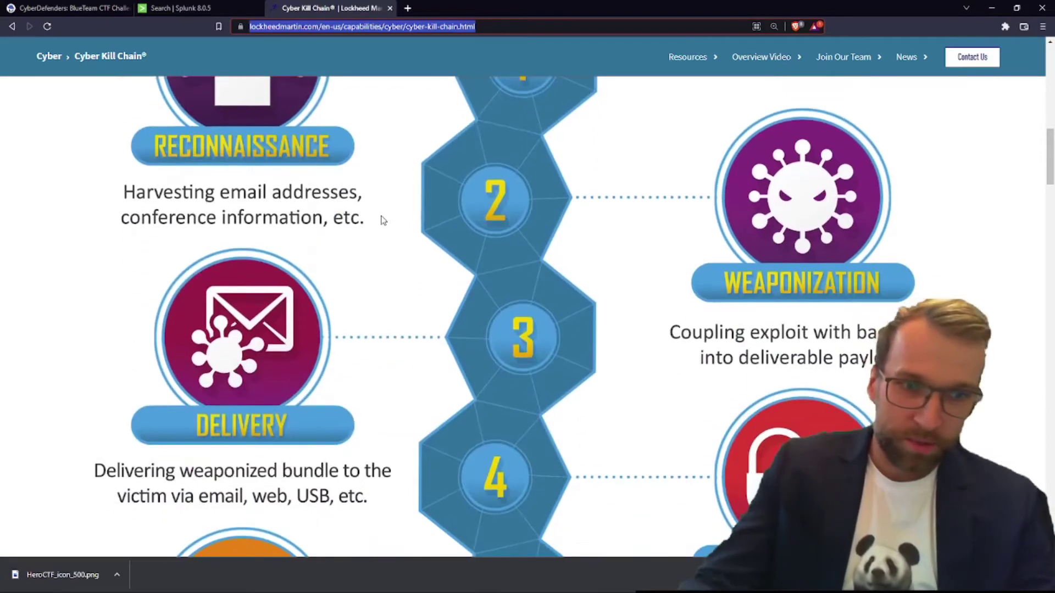
scroll(365, 266, "down", 3)
scroll(362, 265, "down", 3)
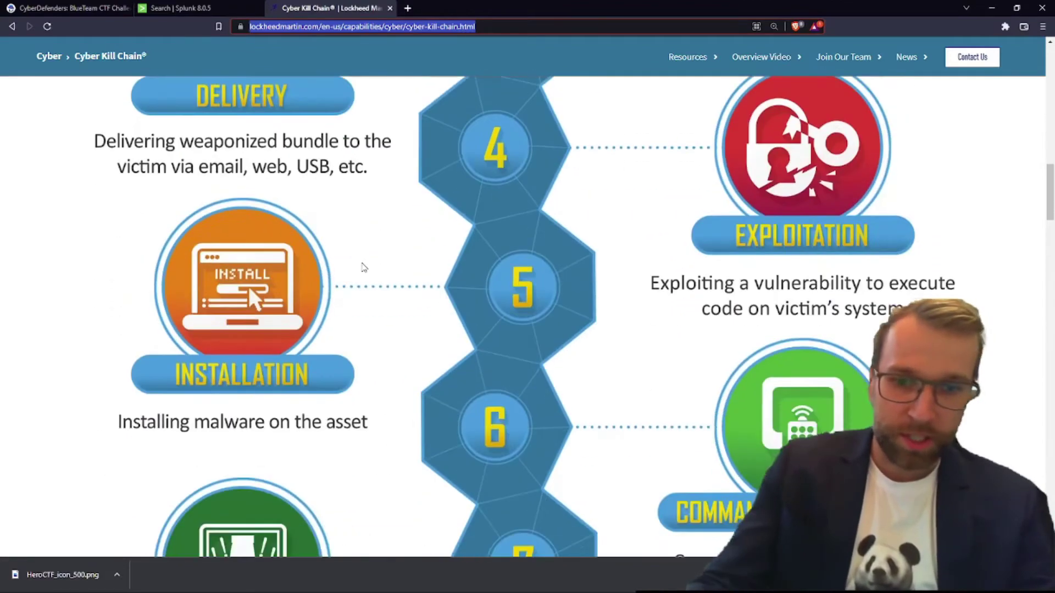
scroll(269, 309, "down", 5)
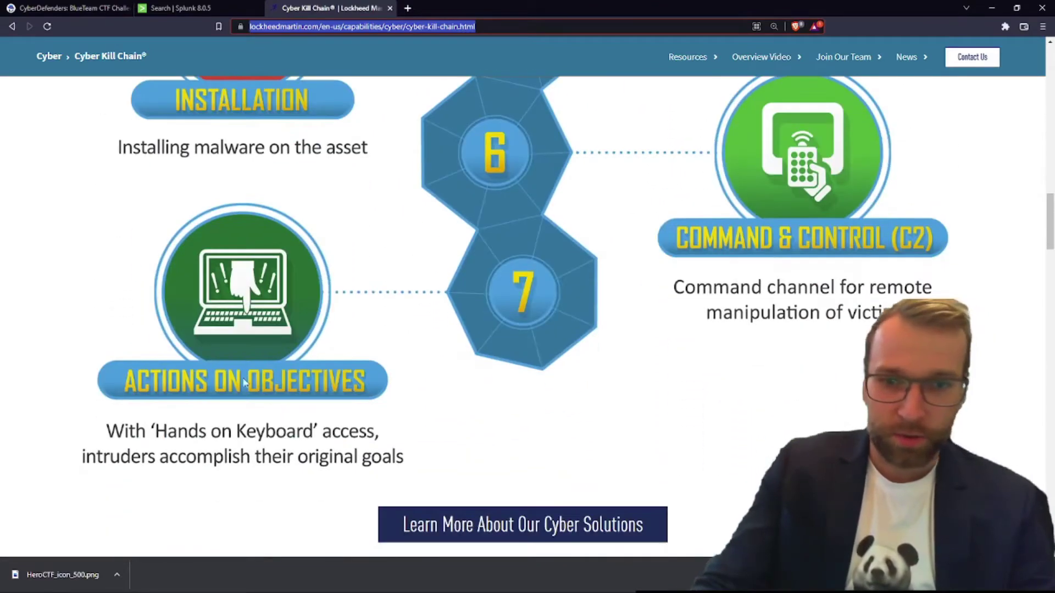
scroll(264, 363, "down", 3)
scroll(264, 360, "up", 20)
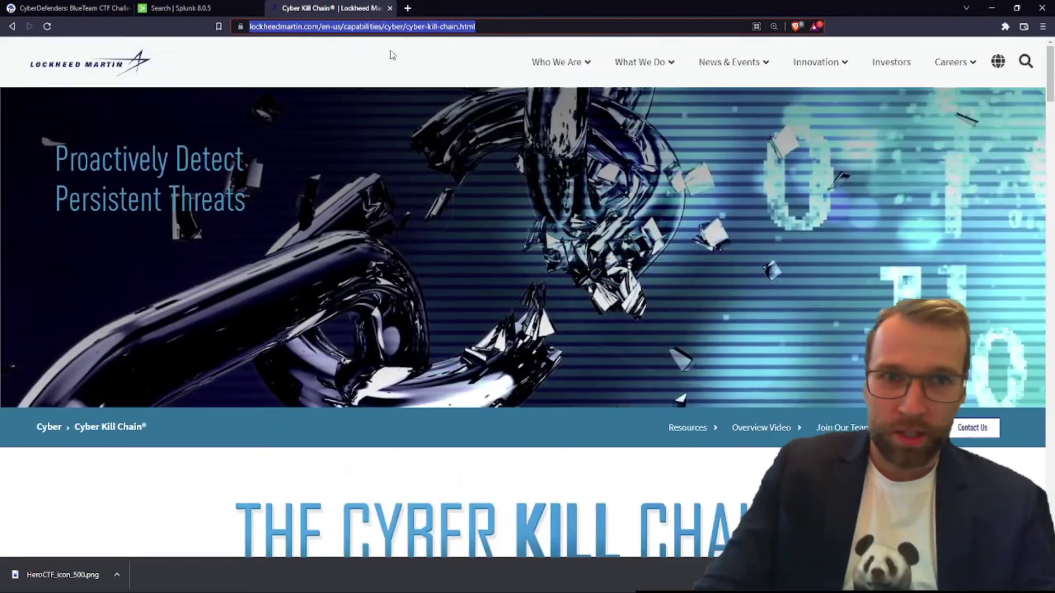
Close the Lockheed Martin tab and review the APT and Cerber ransomware scenario descriptions.
left_click(390, 7)
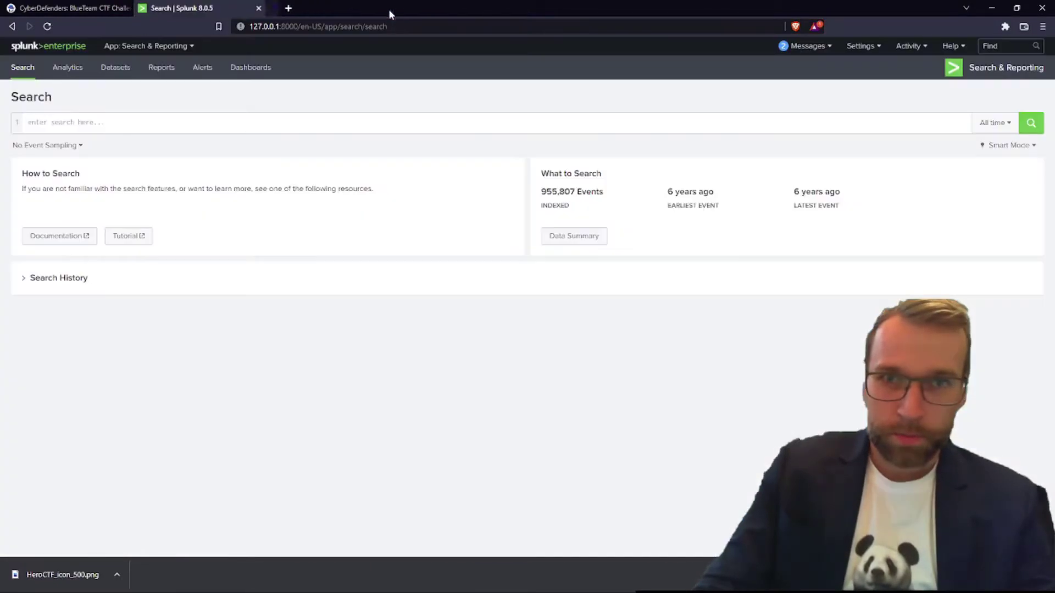
left_click(79, 9)
scroll(335, 368, "down", 8)
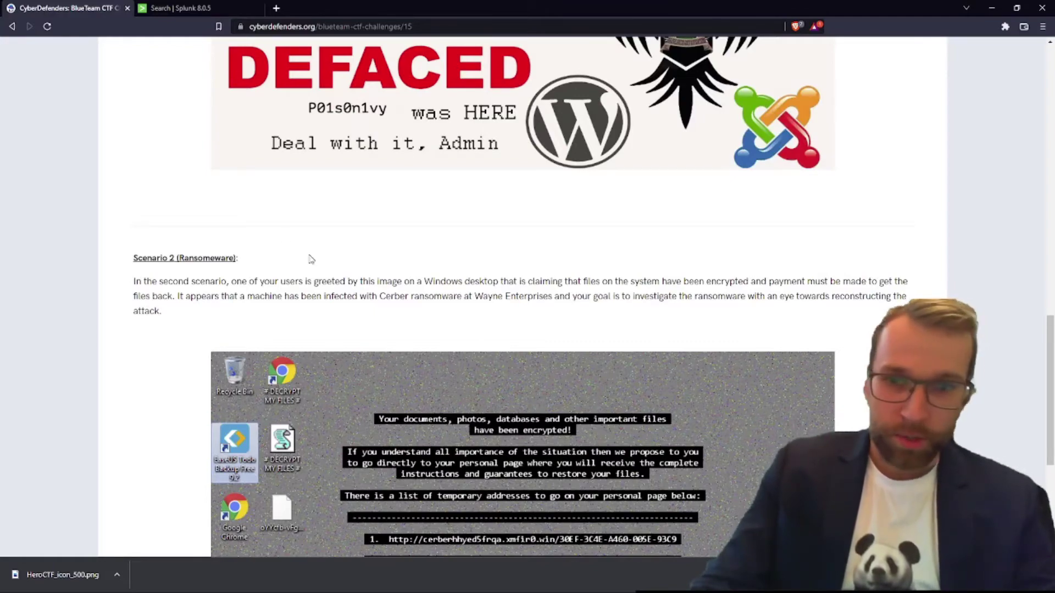
scroll(335, 254, "down", 5)
scroll(336, 255, "up", 3)
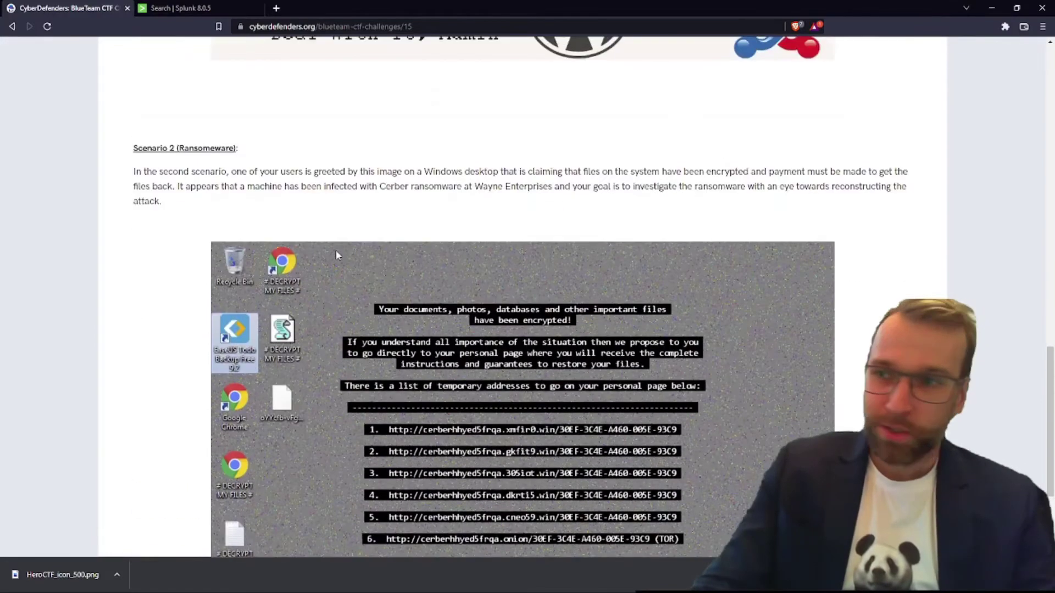
scroll(336, 254, "up", 10)
scroll(337, 255, "up", 6)
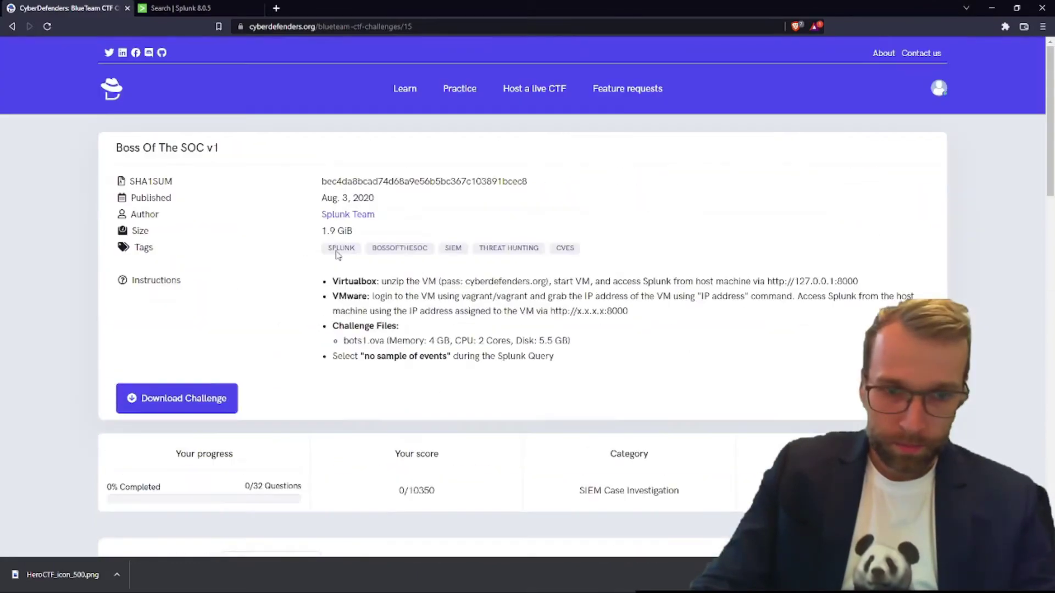
scroll(336, 254, "down", 6)
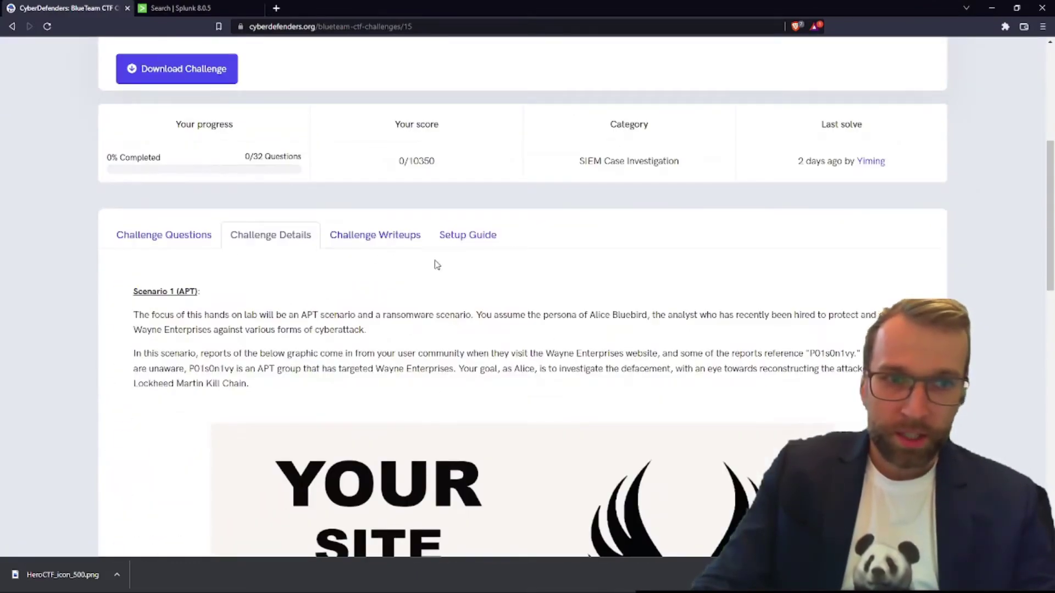
Open the challenge's Setup Guide and briefly play the how-to-play video, then pause it.
left_click(499, 239)
scroll(566, 284, "down", 3)
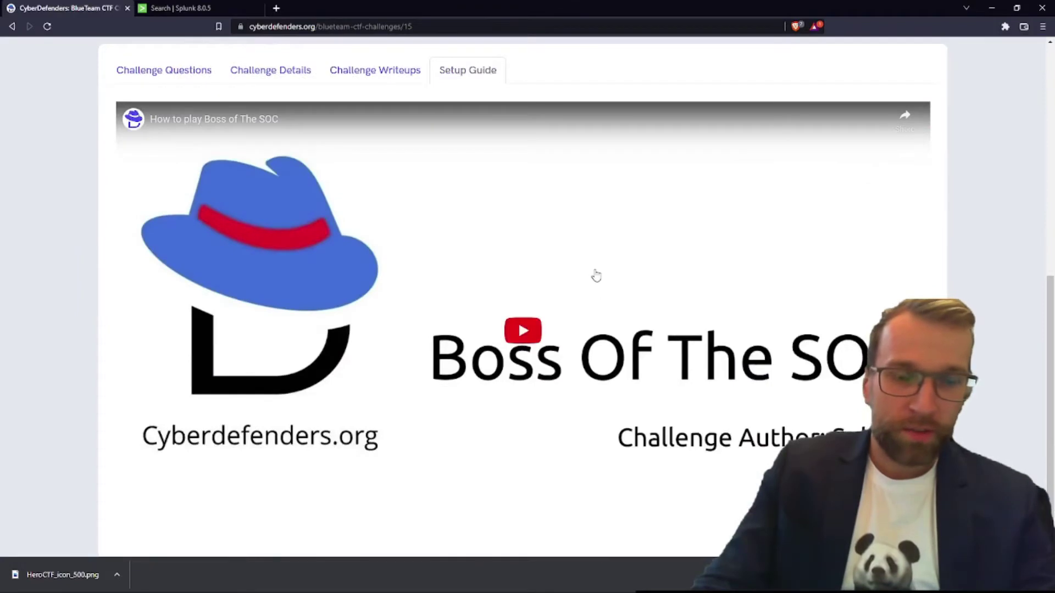
scroll(595, 275, "down", 1)
left_click(526, 271)
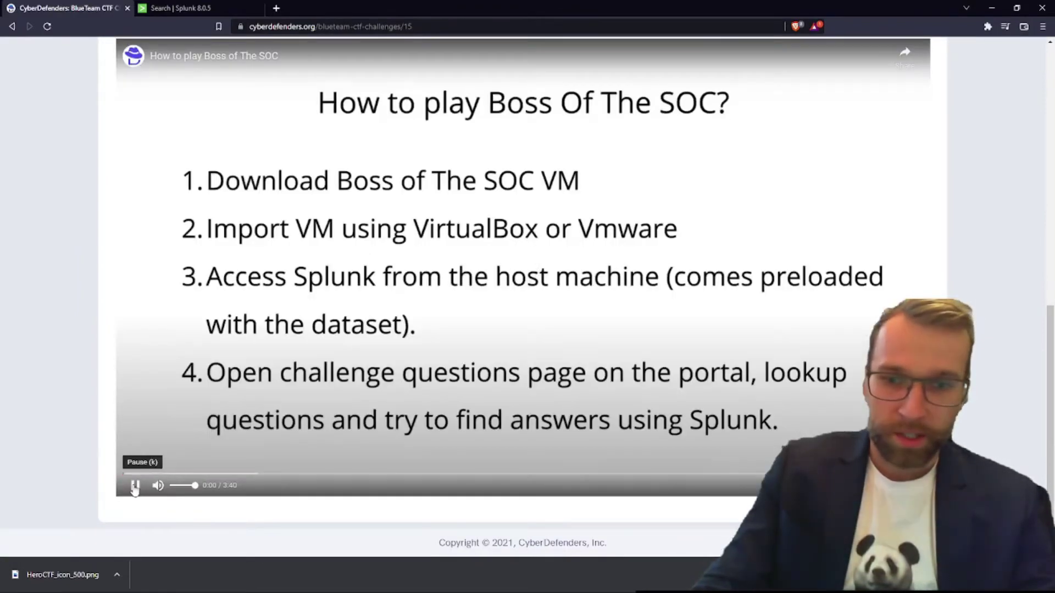
left_click(134, 485)
Look over the Challenge Questions list, then go to the Splunk search page.
scroll(215, 306, "up", 7)
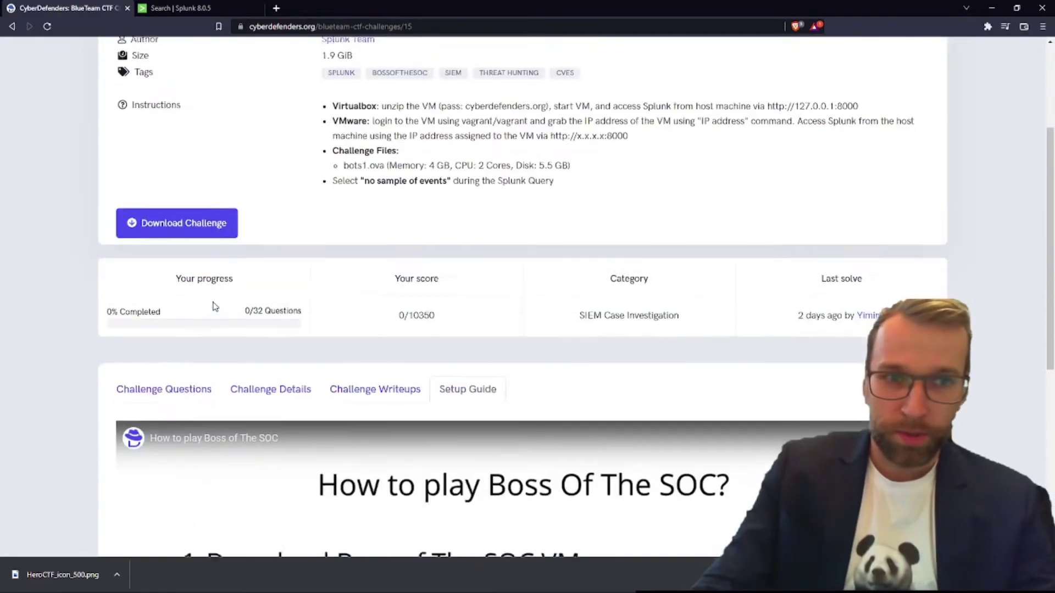
left_click(153, 395)
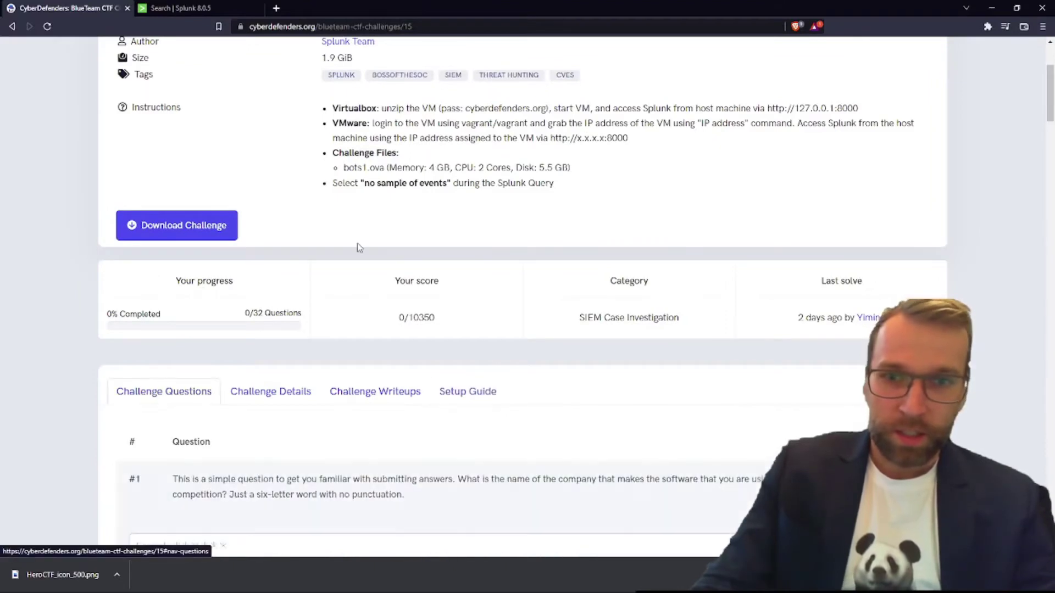
scroll(357, 243, "up", 3)
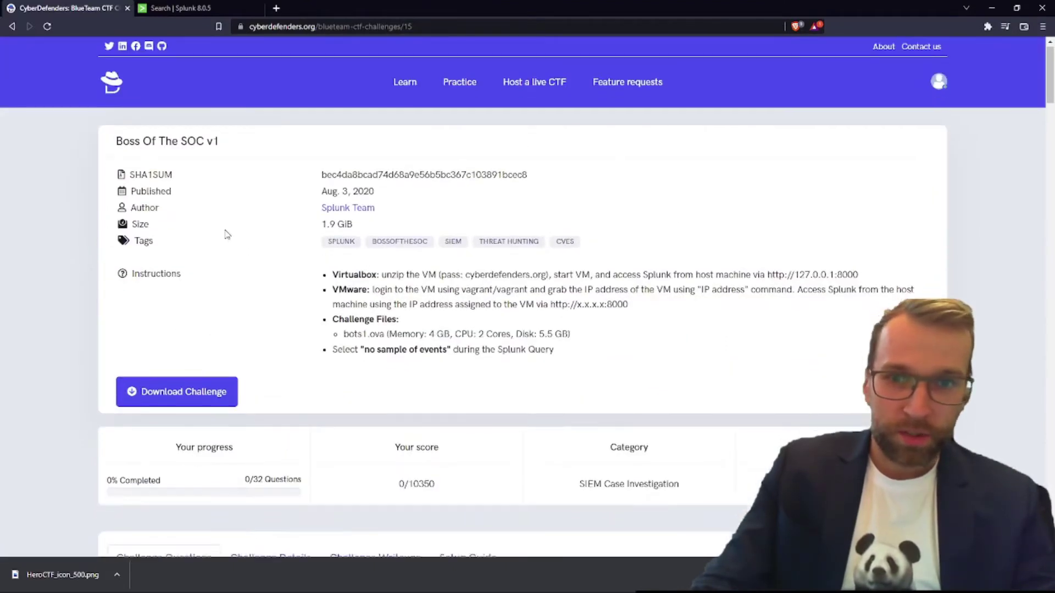
scroll(227, 233, "down", 7)
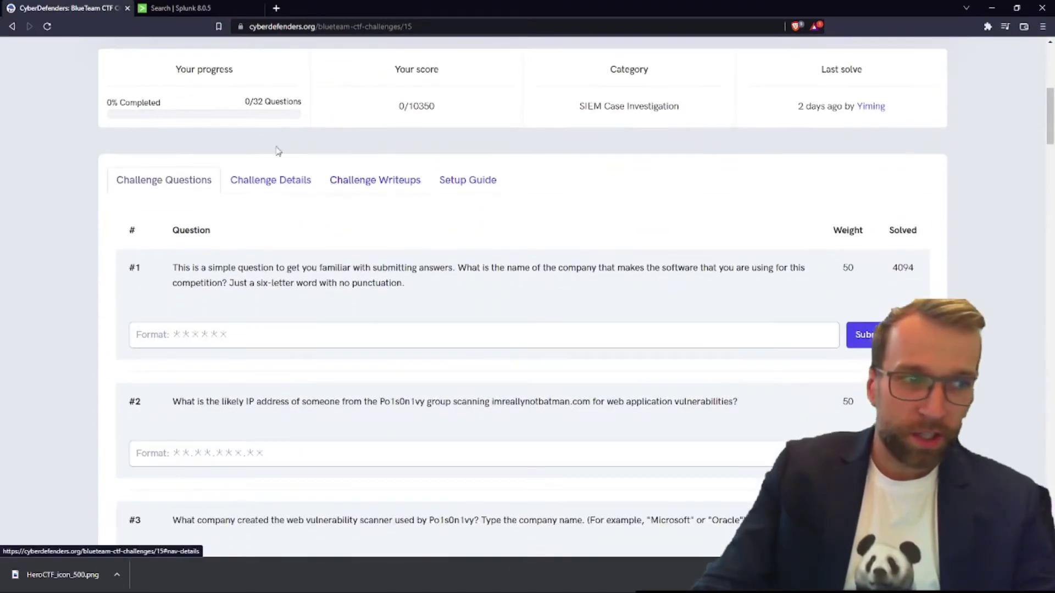
left_click(186, 9)
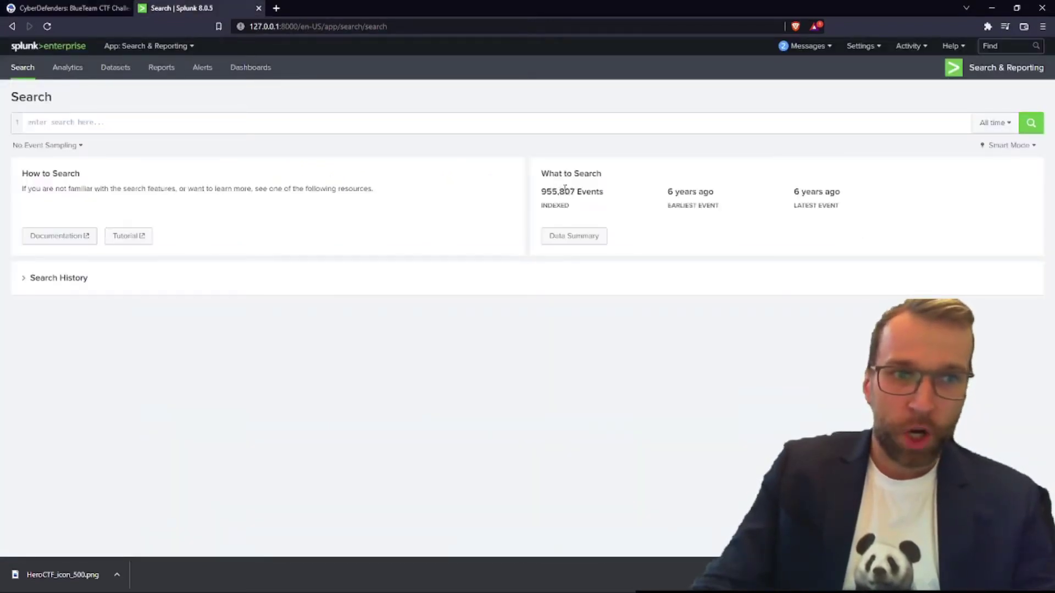
left_click_drag(539, 172, 597, 209)
left_click(597, 208)
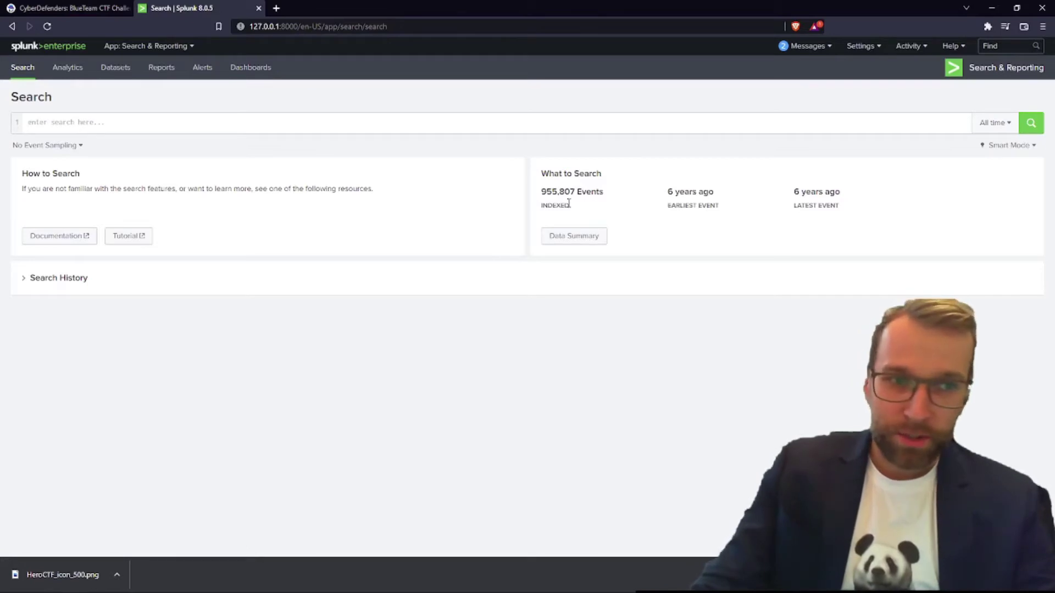
triple_click(569, 203)
left_click(574, 236)
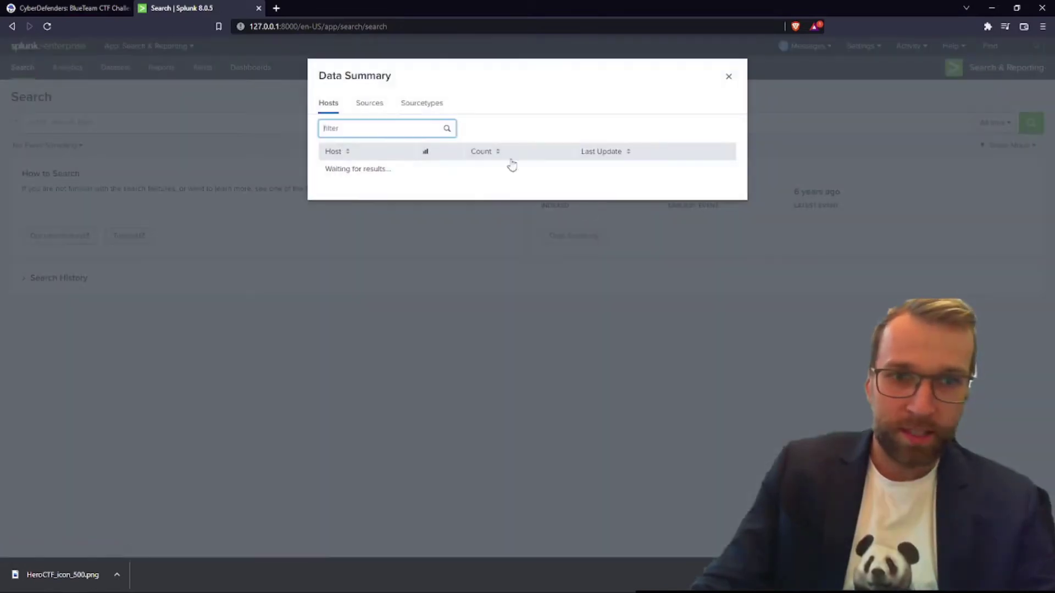
left_click(367, 104)
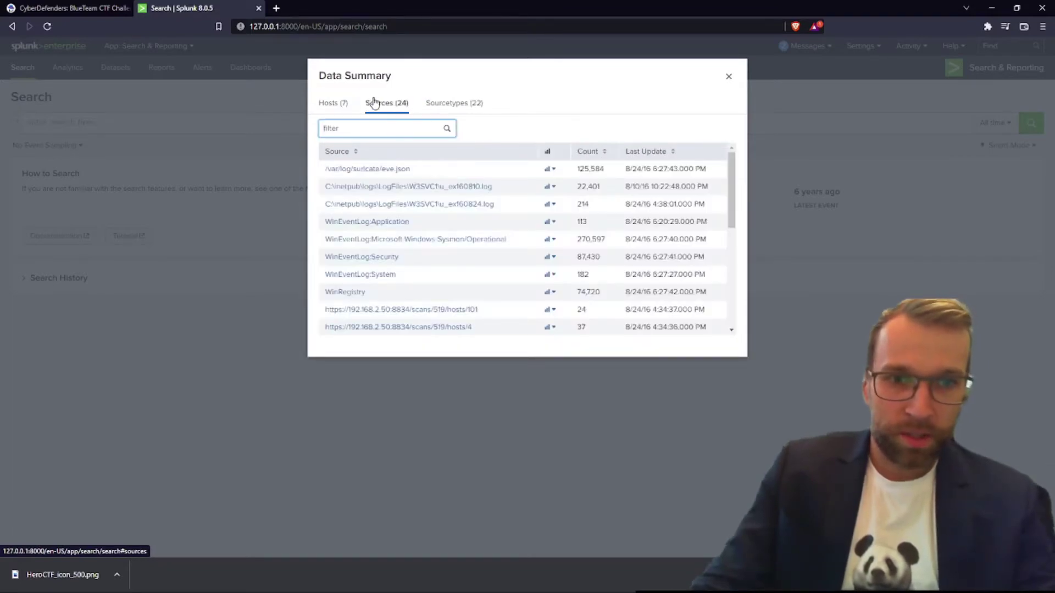
left_click(437, 103)
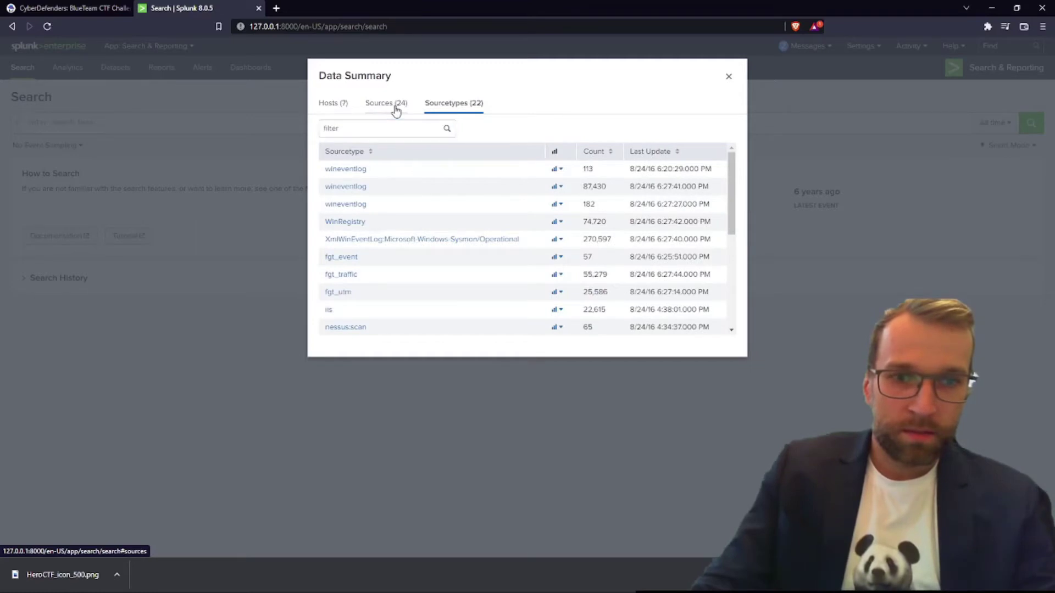
left_click(391, 107)
left_click(325, 107)
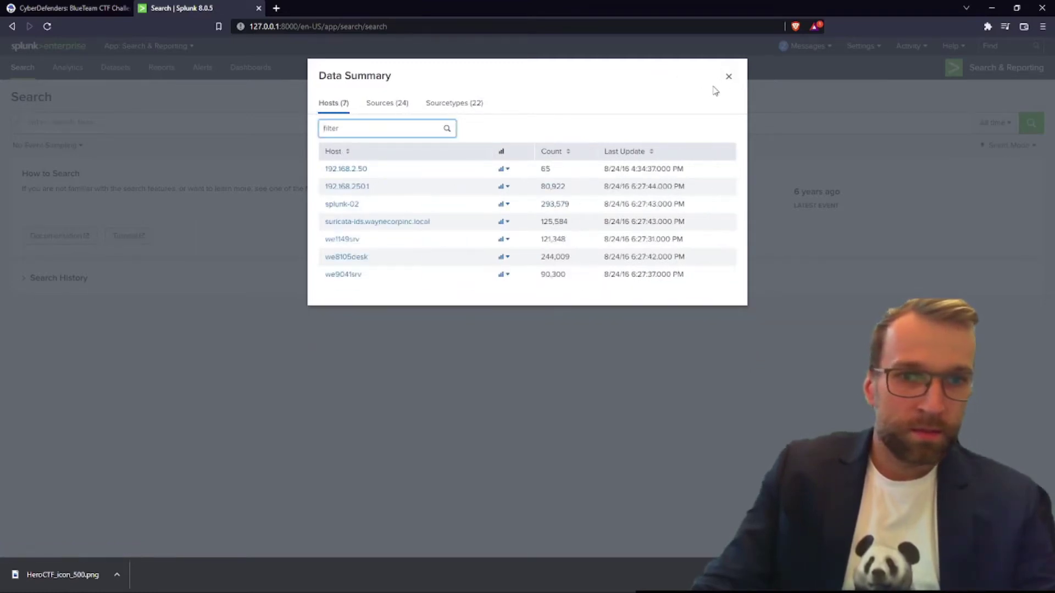
left_click(729, 76)
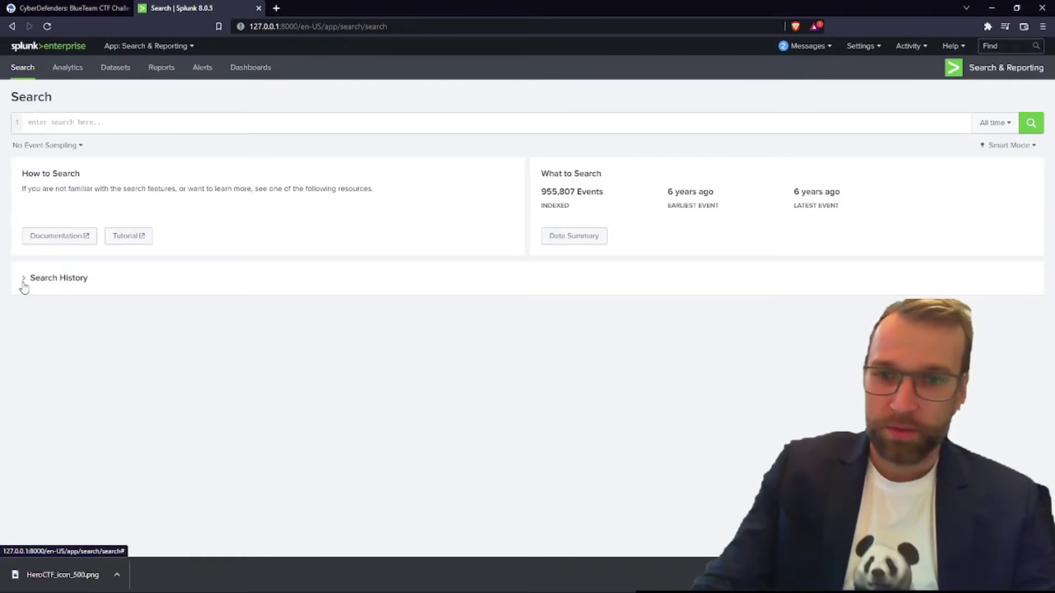
left_click(83, 125)
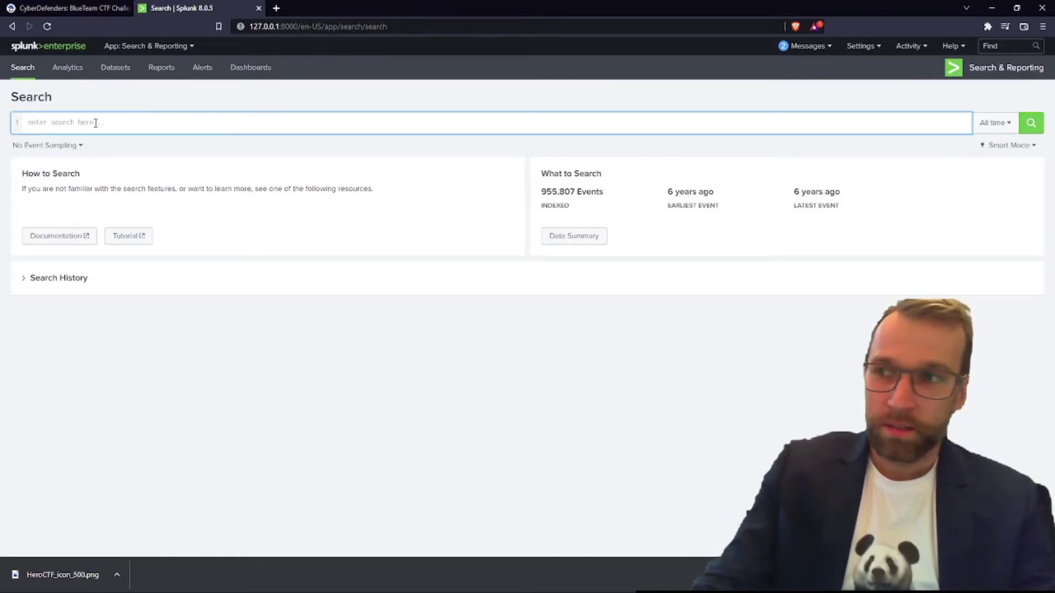
Return to the challenge questions and run a web search for 'splunk' in a new tab.
left_click(88, 8)
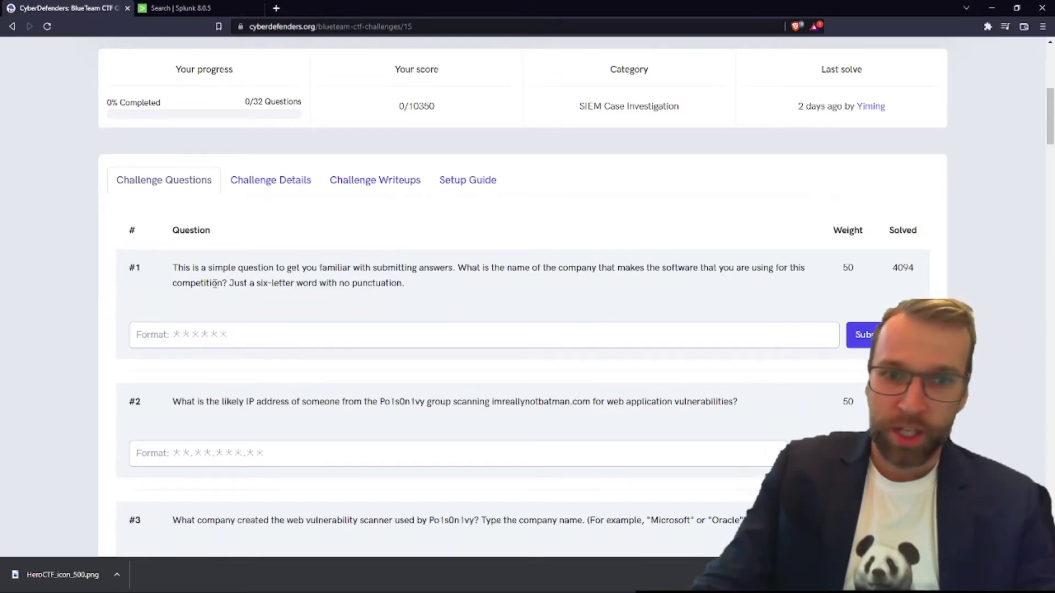
left_click(271, 26)
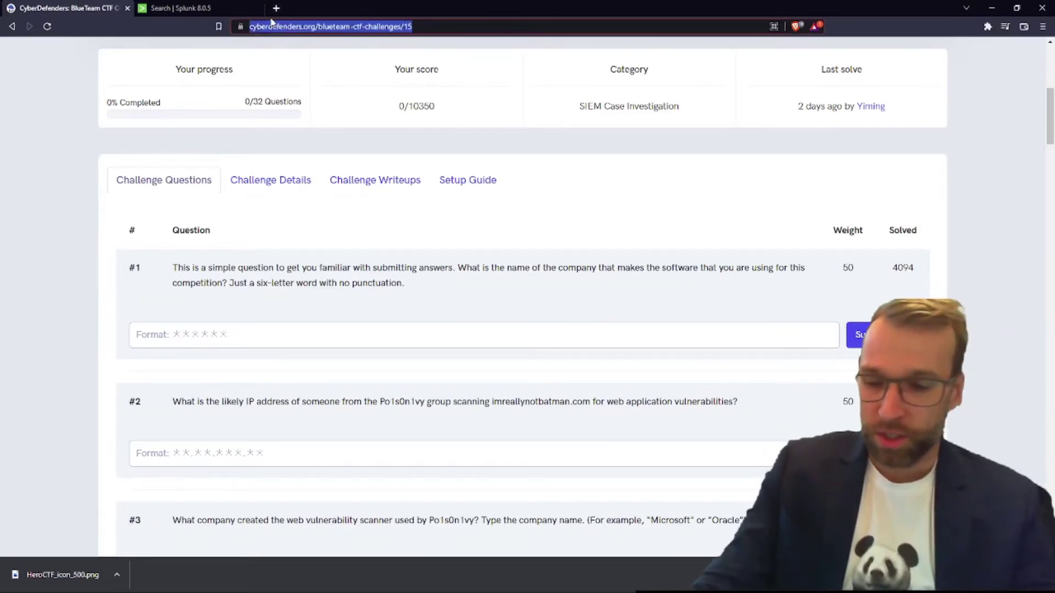
type("splunk")
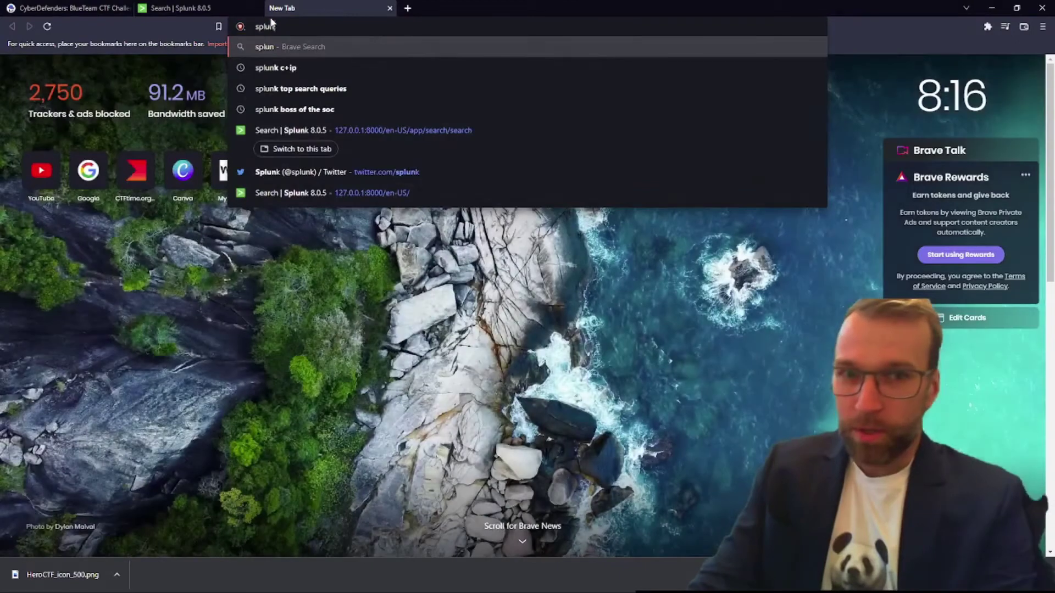
key("Return")
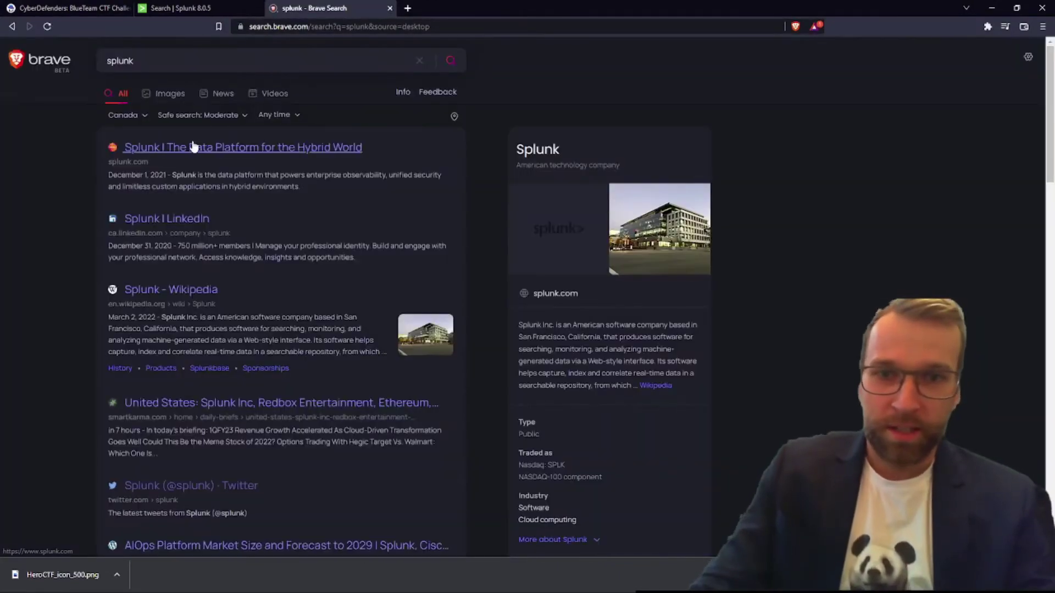
Browse the splunk.com homepage from the search results, then return to the CyberDefenders questions.
left_click(195, 147)
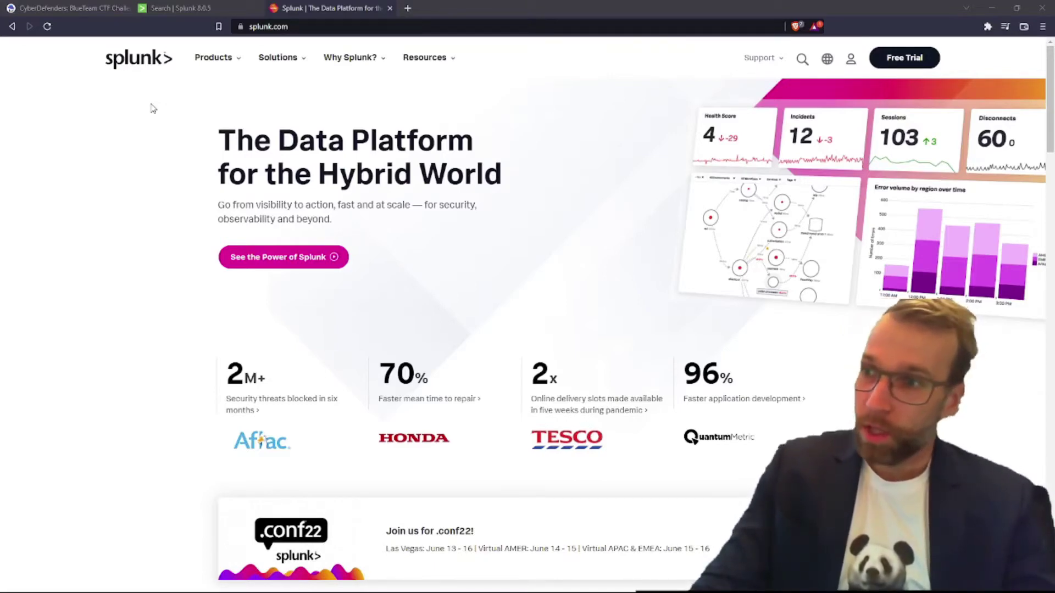
scroll(440, 149, "down", 6)
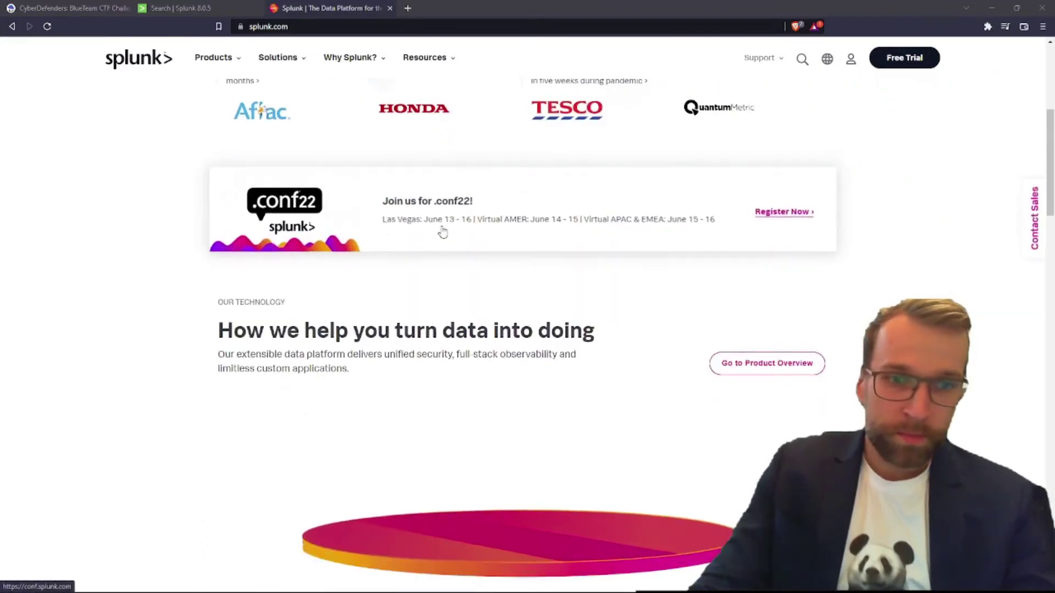
scroll(442, 231, "down", 4)
scroll(455, 251, "down", 4)
scroll(456, 251, "down", 5)
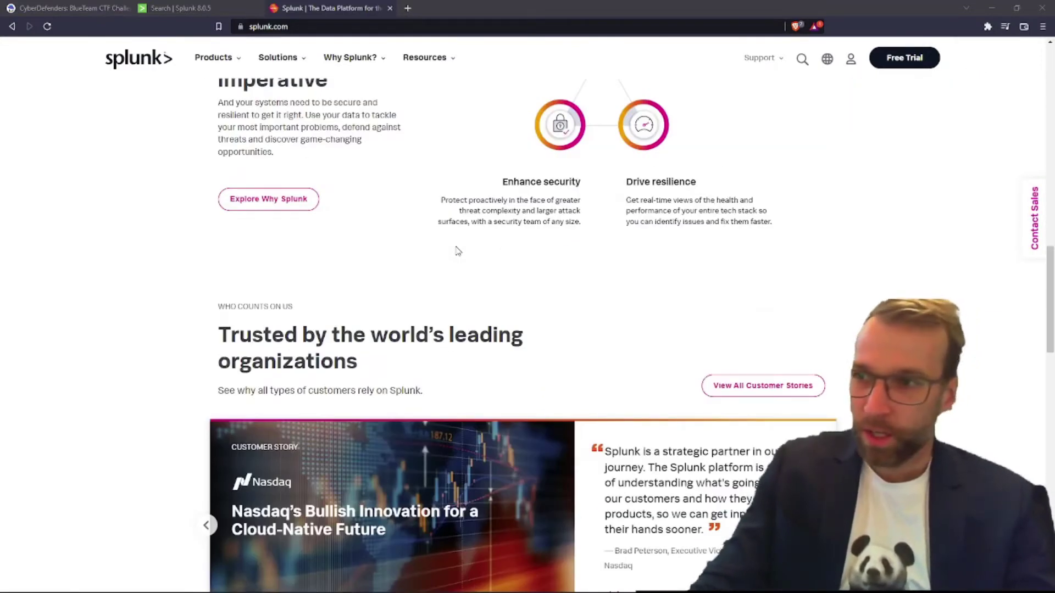
scroll(455, 251, "up", 4)
scroll(455, 251, "down", 5)
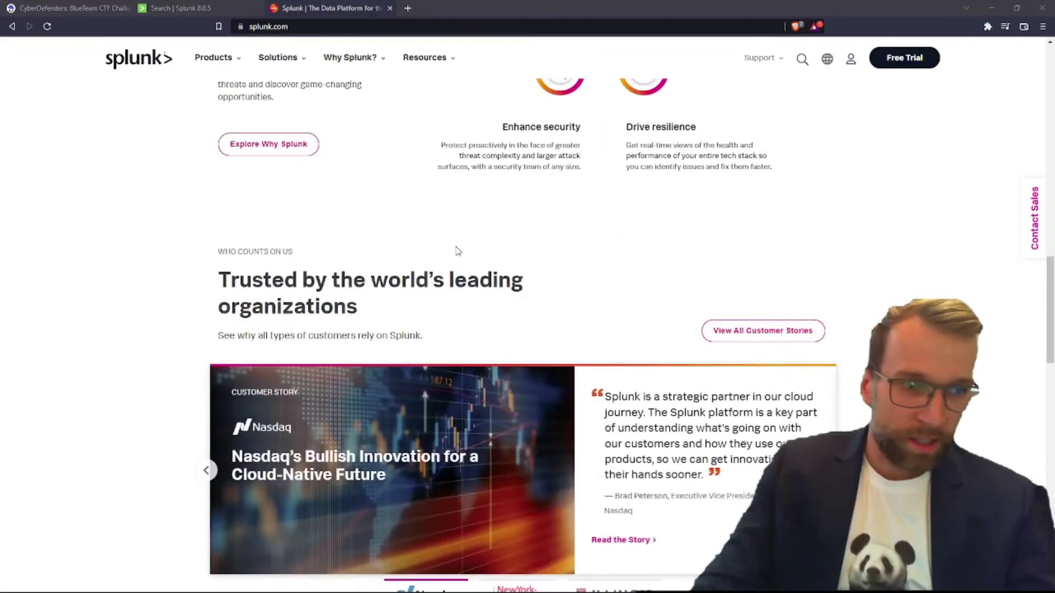
scroll(455, 251, "down", 5)
scroll(455, 251, "down", 6)
scroll(456, 251, "up", 4)
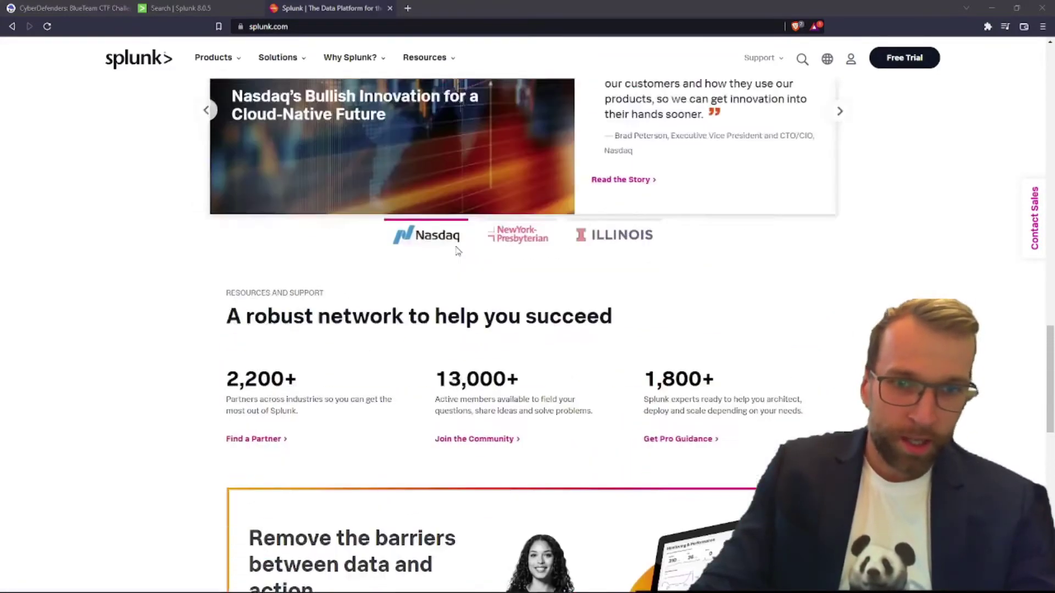
scroll(455, 251, "up", 12)
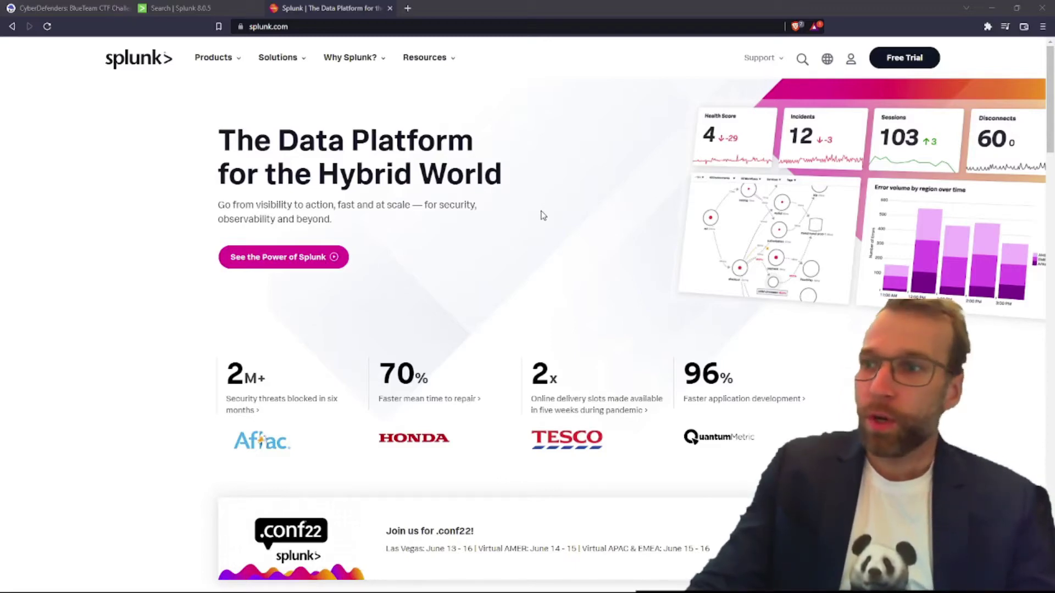
left_click(53, 10)
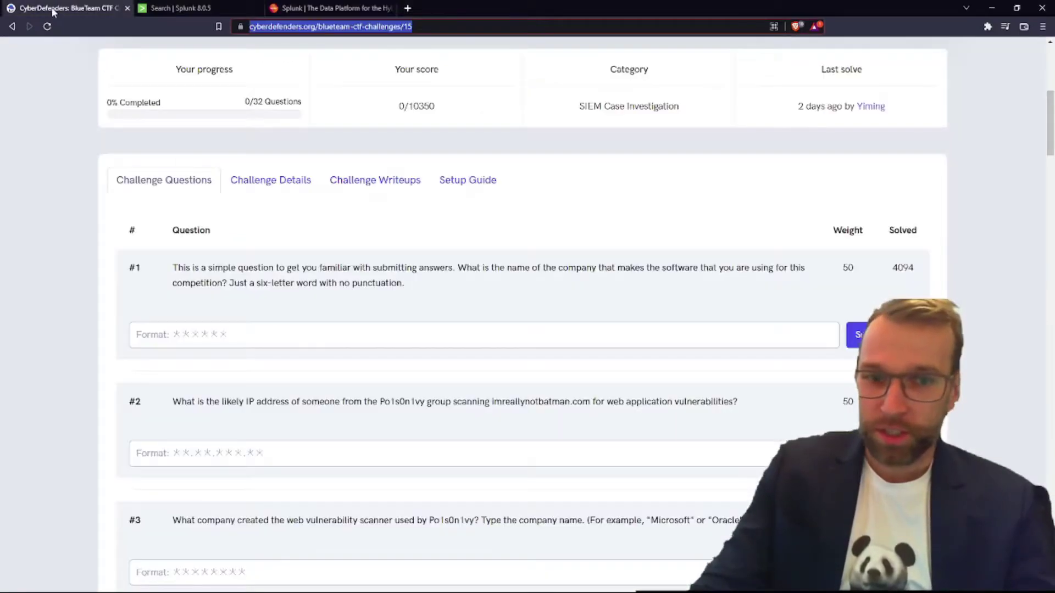
Submit 'splunk' as question #1's answer and select imreallynotbatman.com in question #2.
left_click(312, 330)
type("splunk")
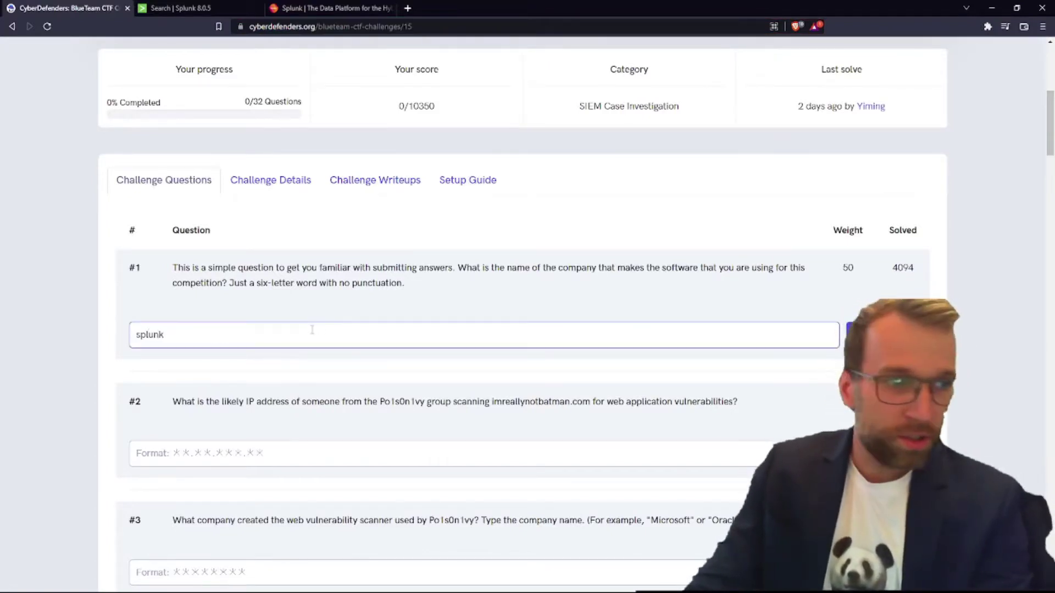
key("Return")
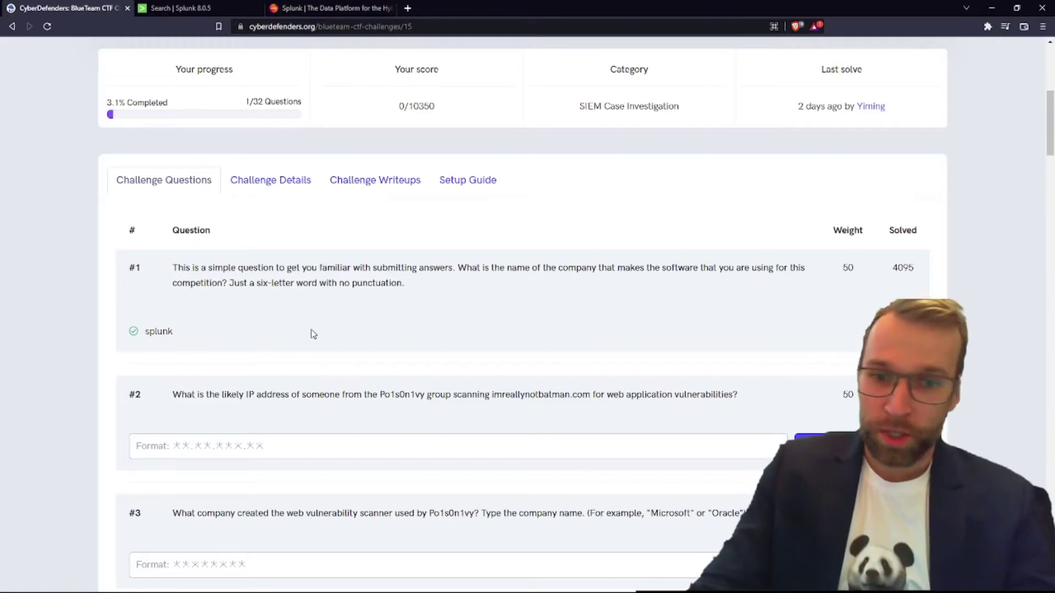
scroll(308, 333, "down", 2)
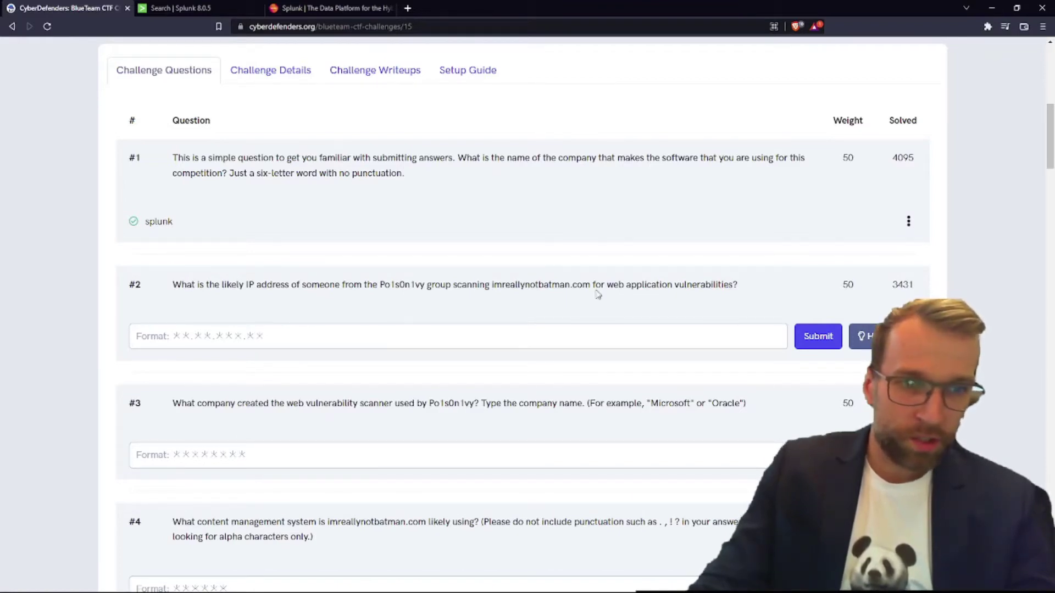
mouse_move(591, 284)
left_mouse_down()
mouse_move(489, 284)
mouse_move(590, 284)
left_mouse_up()
key("ctrl+c")
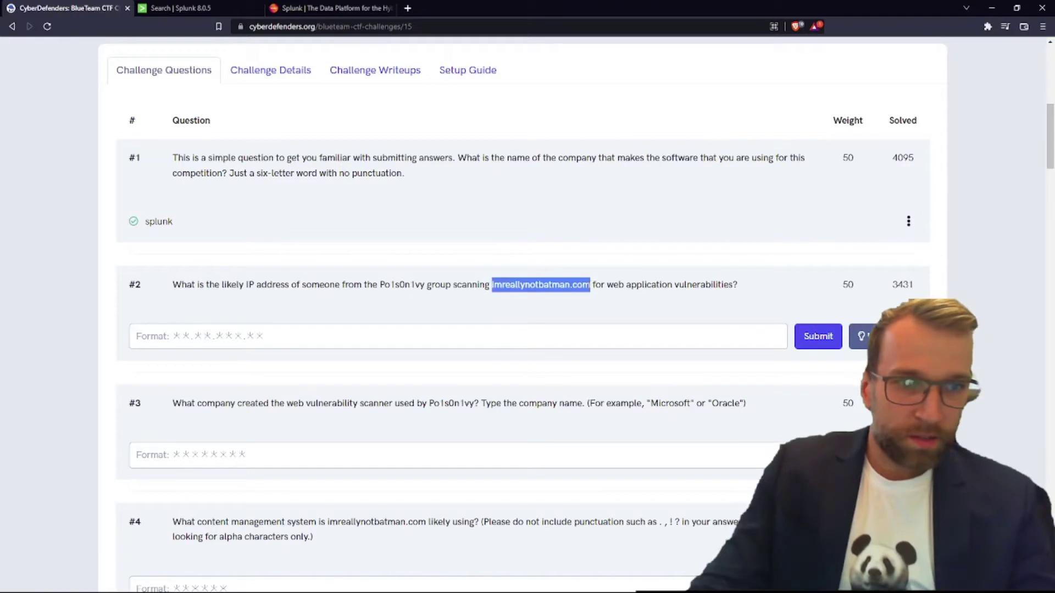
Copy imreallynotbatman.com and search for it in Splunk, returning 784 events.
right_click(555, 288)
left_click(574, 299)
left_click(182, 8)
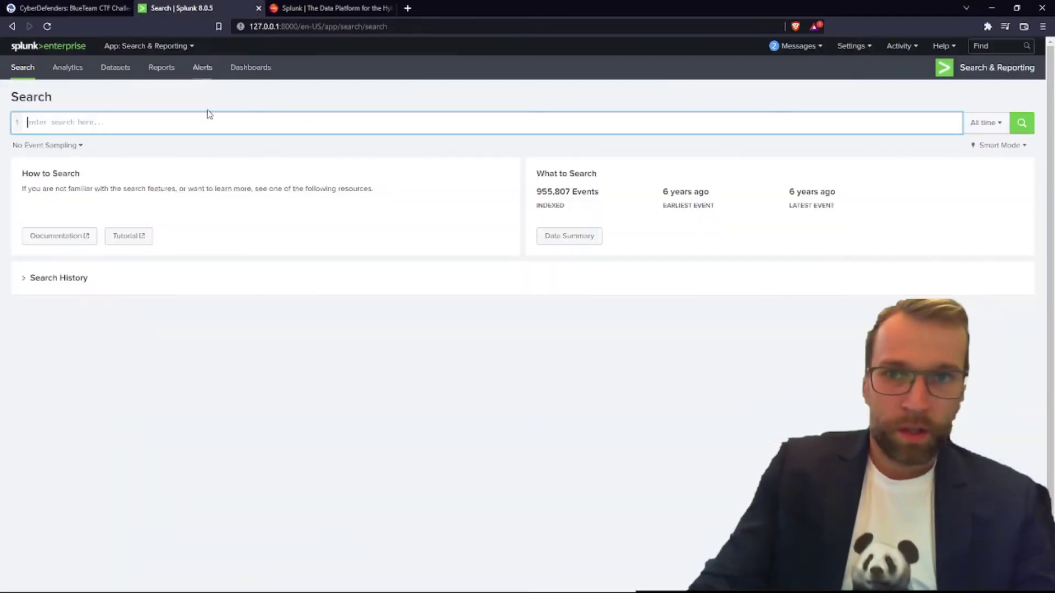
key("ctrl+v")
key("Return")
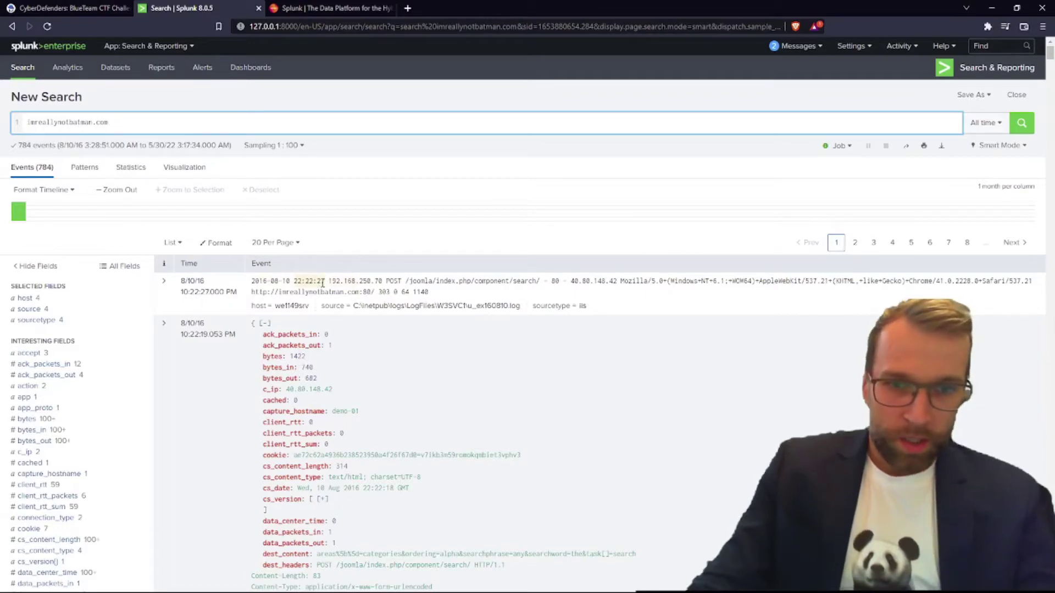
Expand the first IIS event to view its field details.
left_click(265, 325)
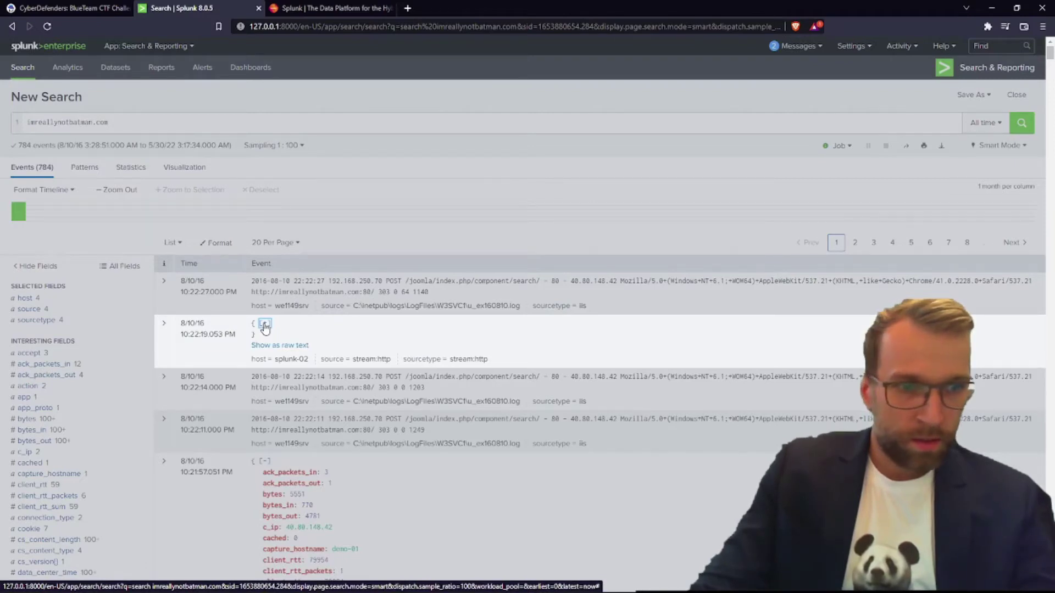
left_click(265, 326)
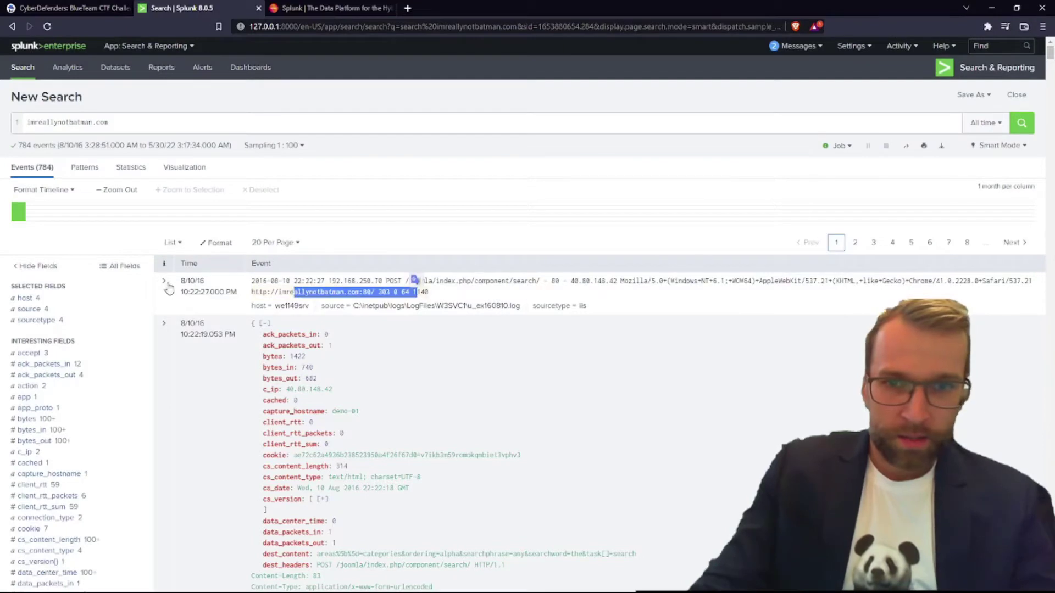
left_click(164, 283)
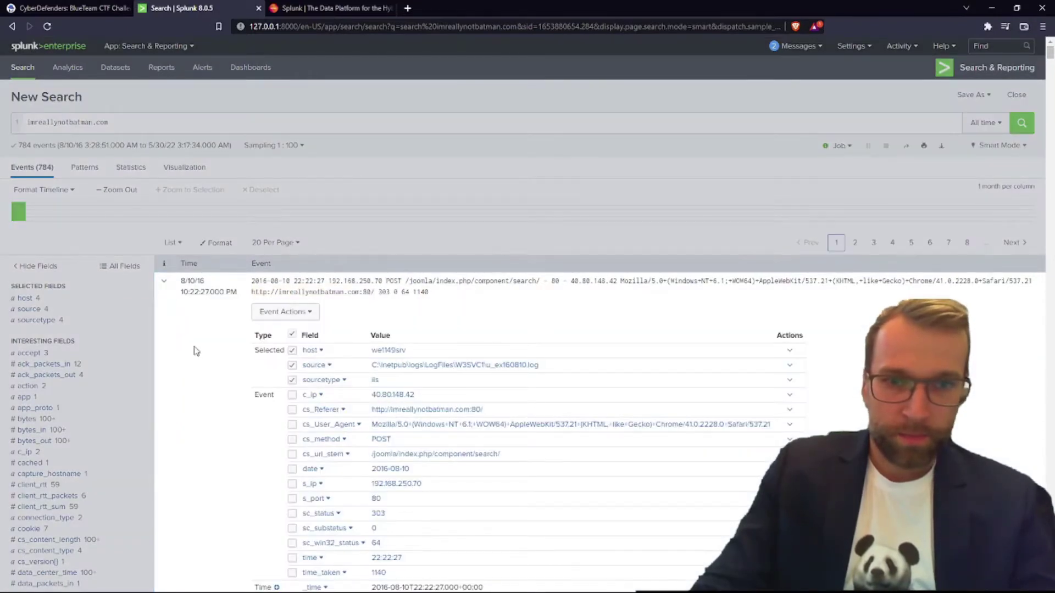
left_click(209, 288)
left_click(401, 336)
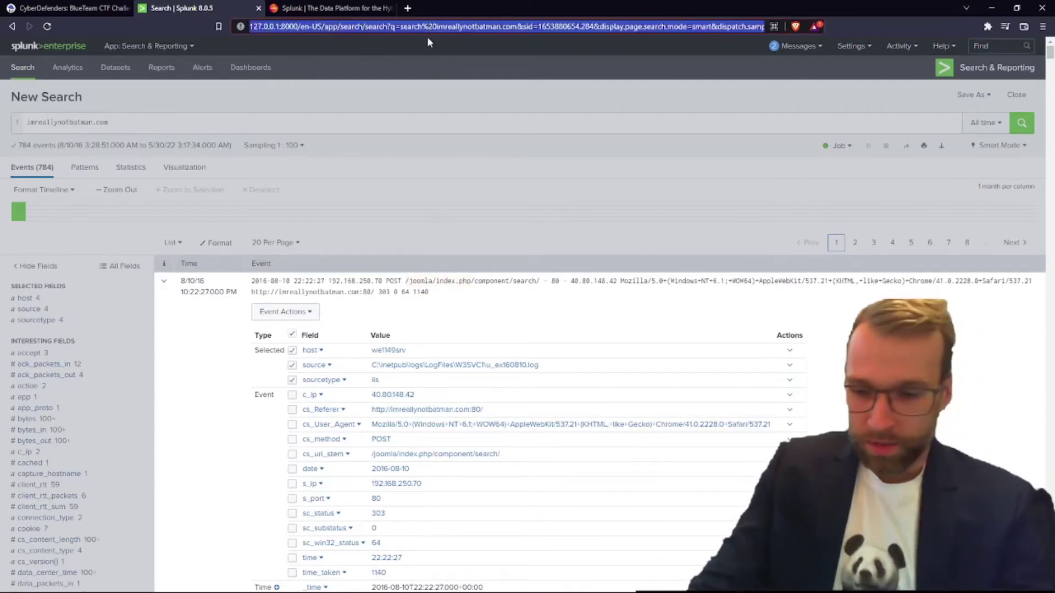
Run a web search for 'joomla' in a new browser tab.
key("ctrl+t")
type("joomla")
key("Return")
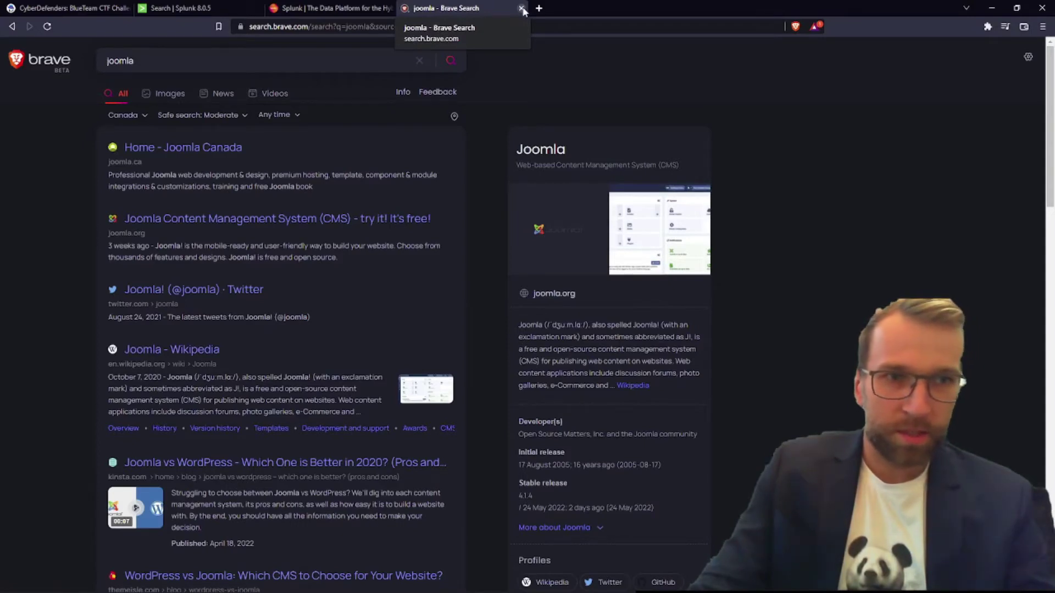
Close the Brave Search 'joomla' results tab.
left_click(520, 8)
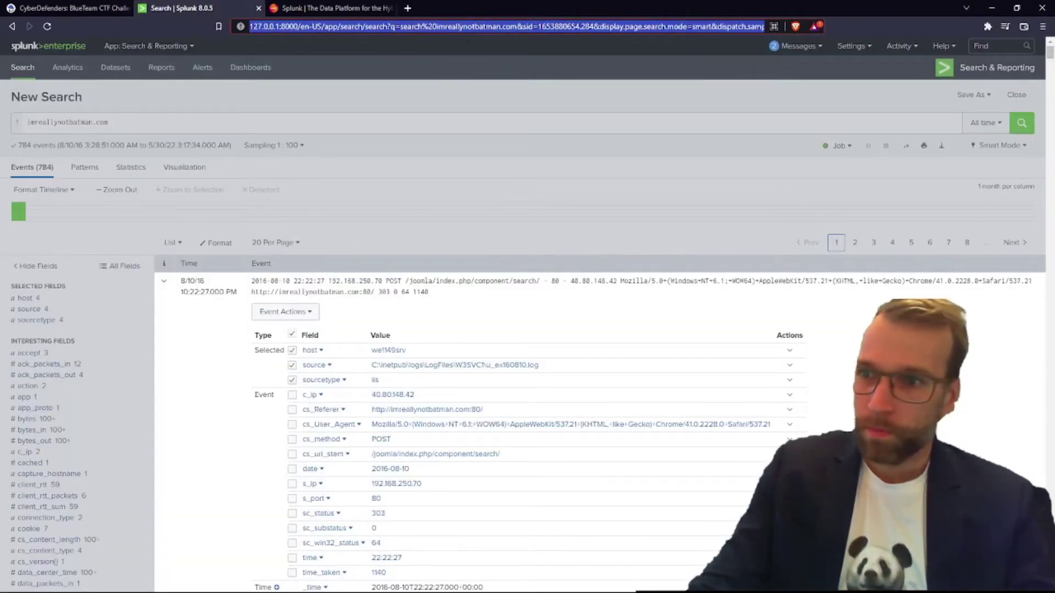
Collapse the first event and inspect the next: a POST from 40.80.148.42 with Acunetix headers.
key("alt+Tab")
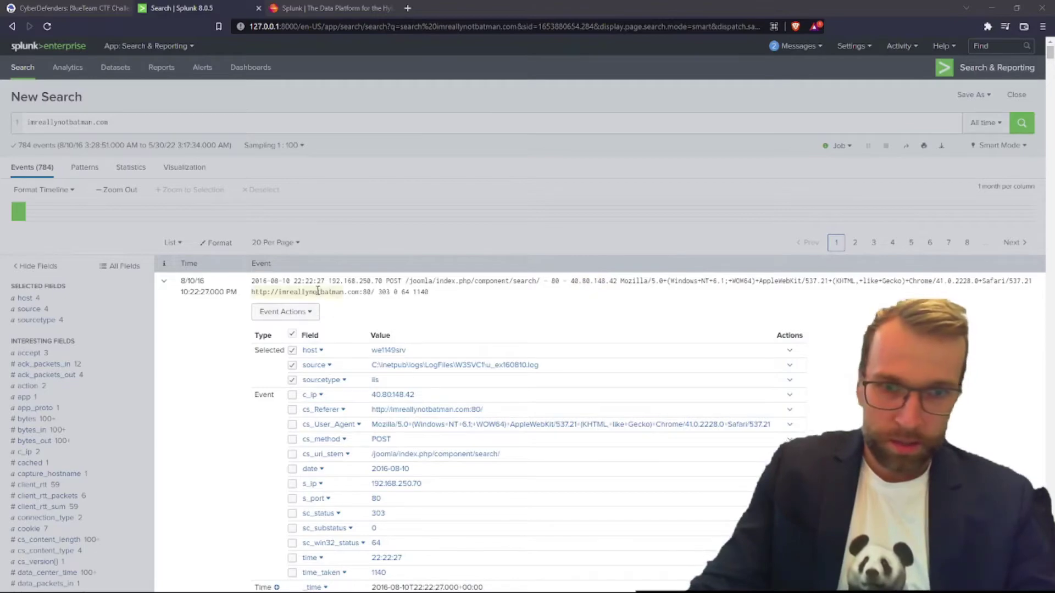
scroll(429, 313, "down", 1)
scroll(439, 330, "down", 6)
scroll(454, 348, "up", 5)
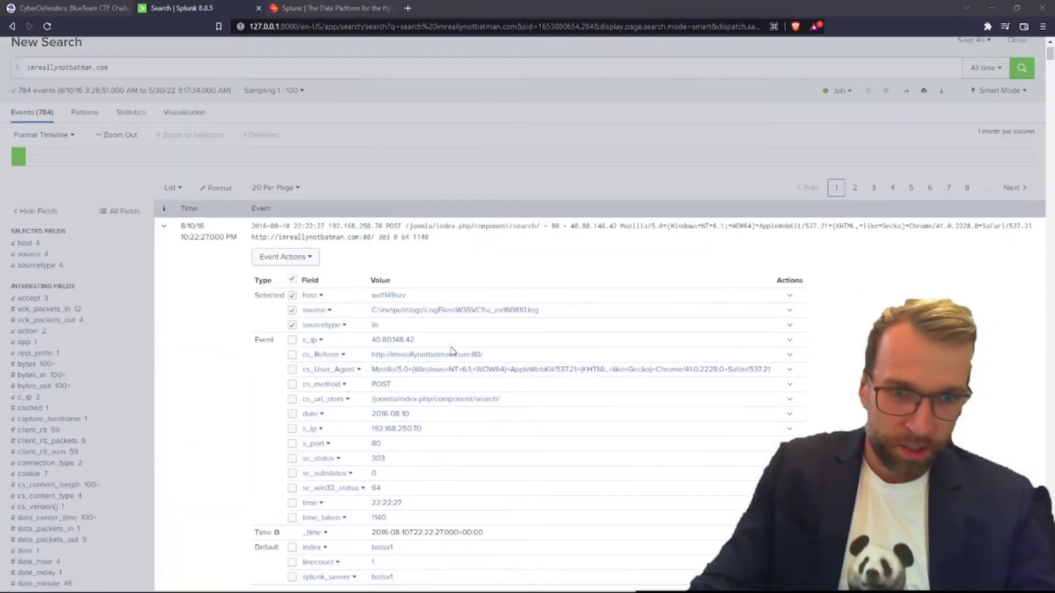
left_click(163, 226)
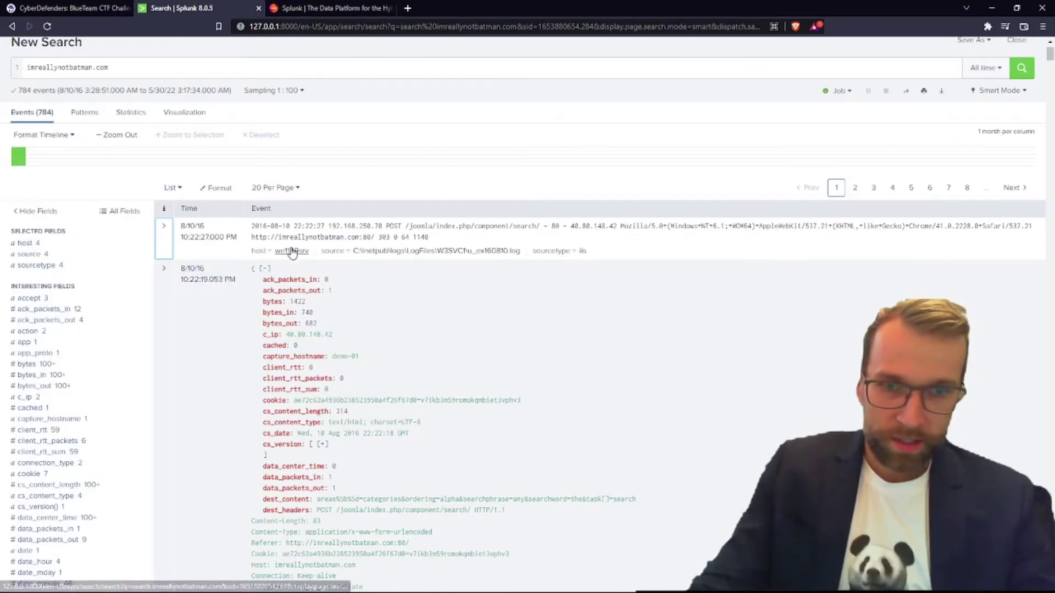
scroll(375, 303, "down", 1)
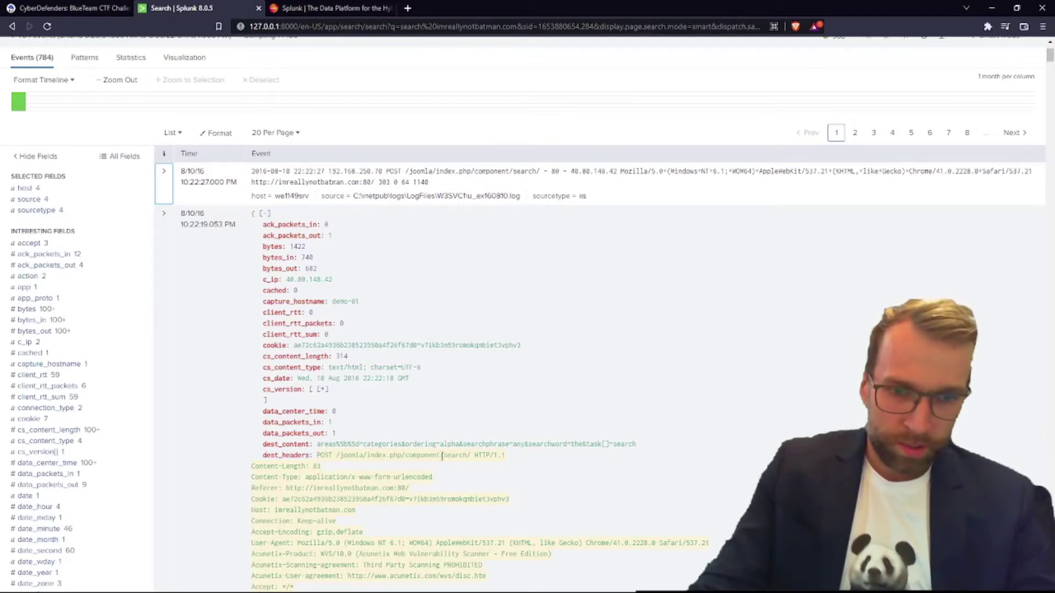
scroll(454, 416, "down", 2)
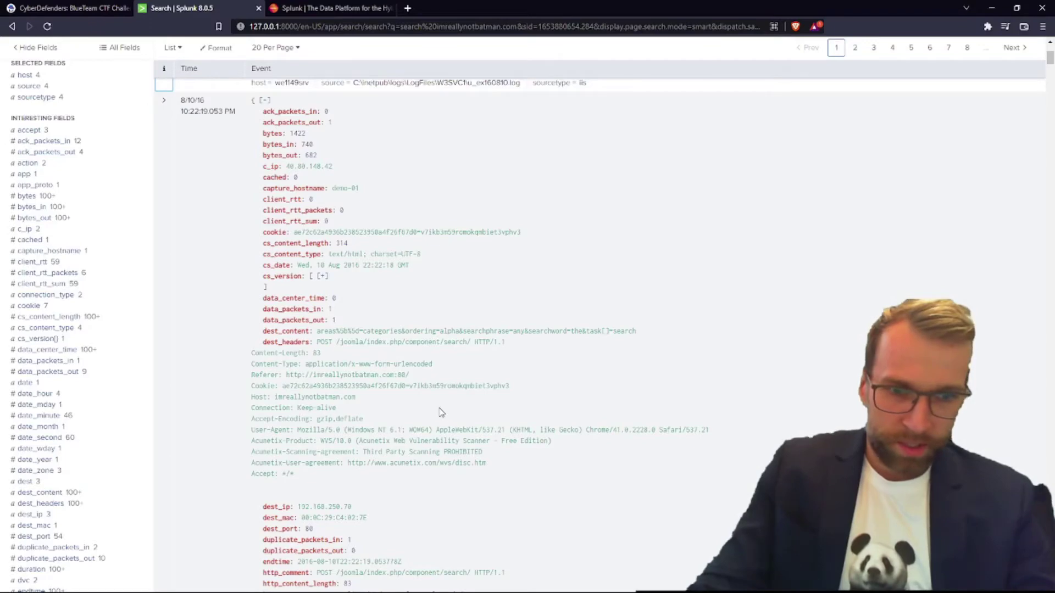
scroll(443, 413, "down", 2)
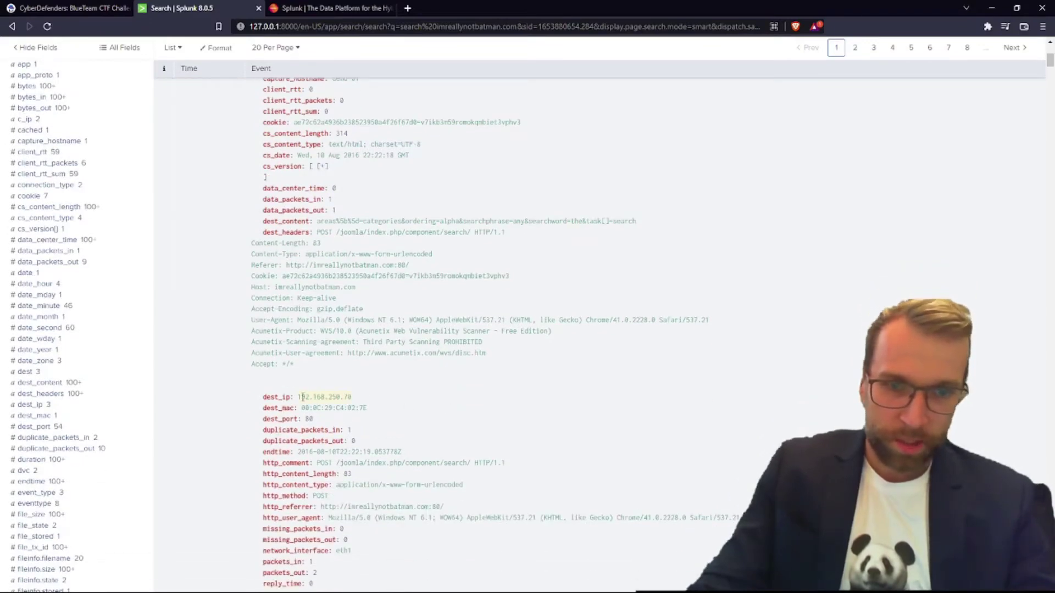
scroll(366, 408, "down", 1)
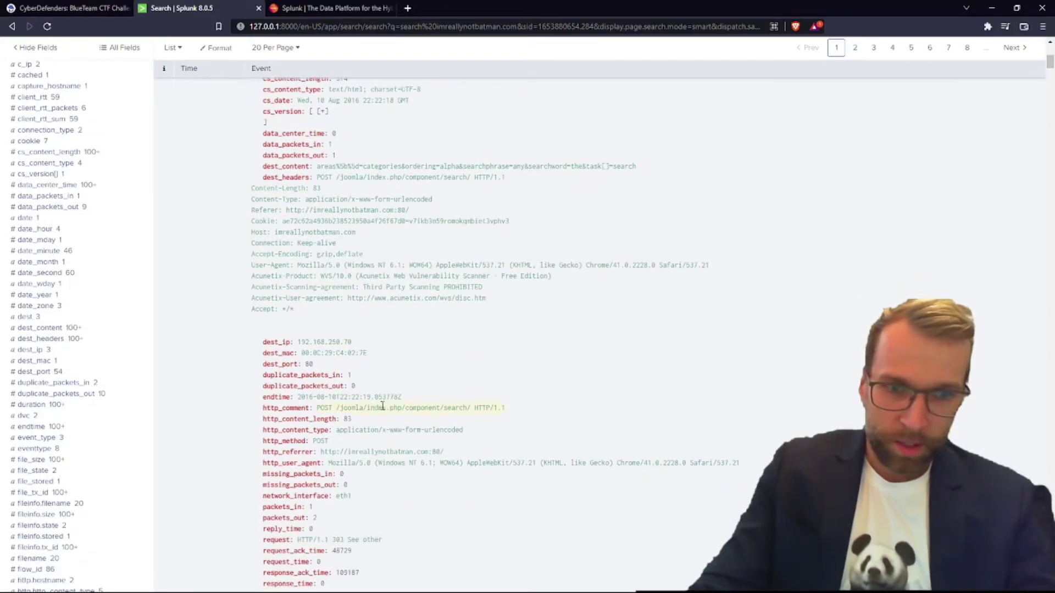
scroll(383, 407, "down", 1)
scroll(383, 406, "up", 5)
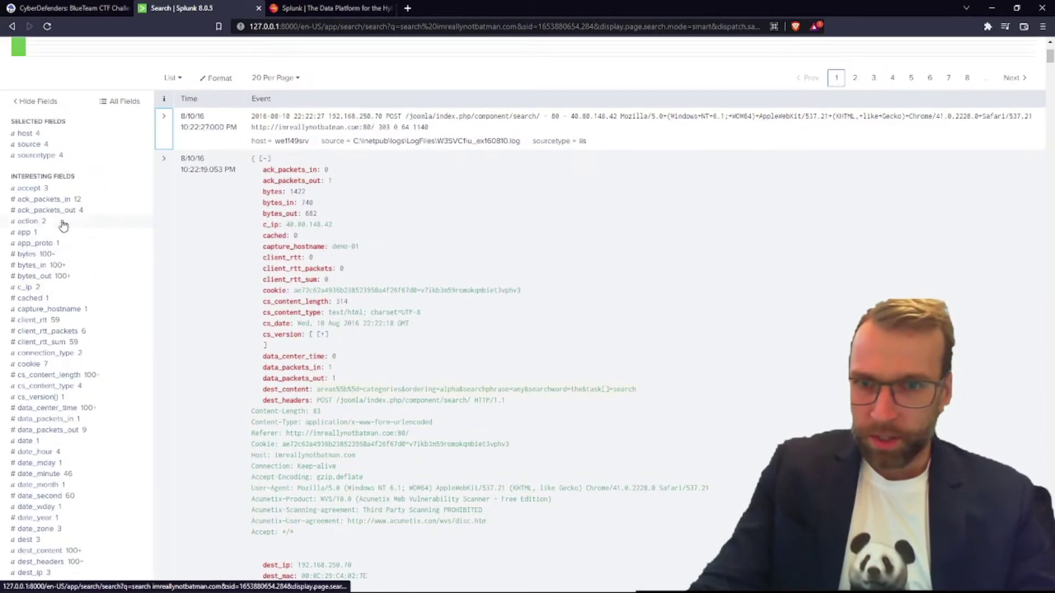
Review the top values of the host, source and c_ip fields.
left_click(22, 133)
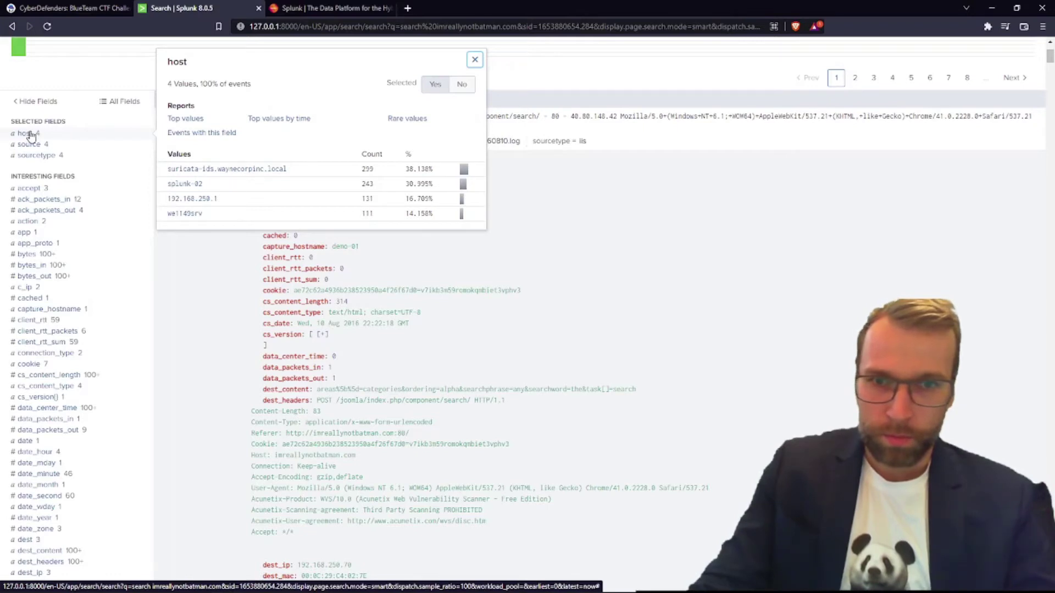
left_click(30, 135)
left_click(43, 147)
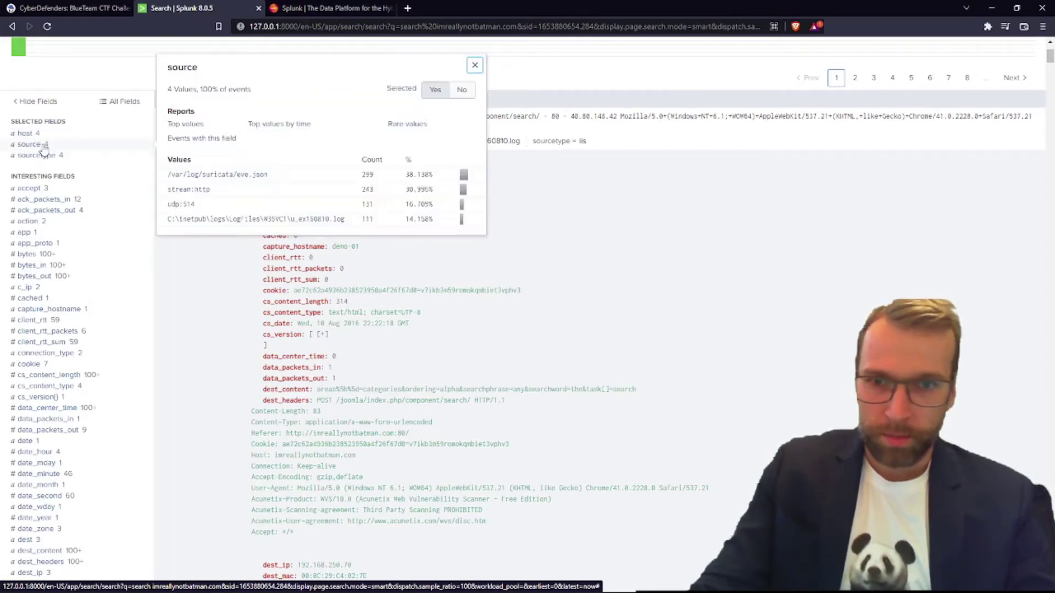
left_click(43, 147)
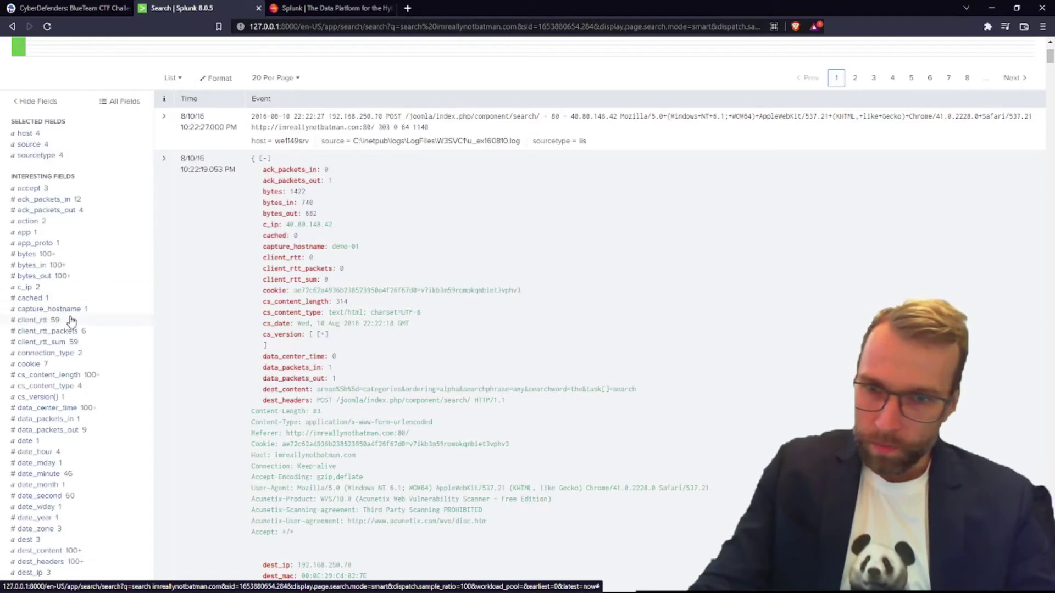
left_click(48, 288)
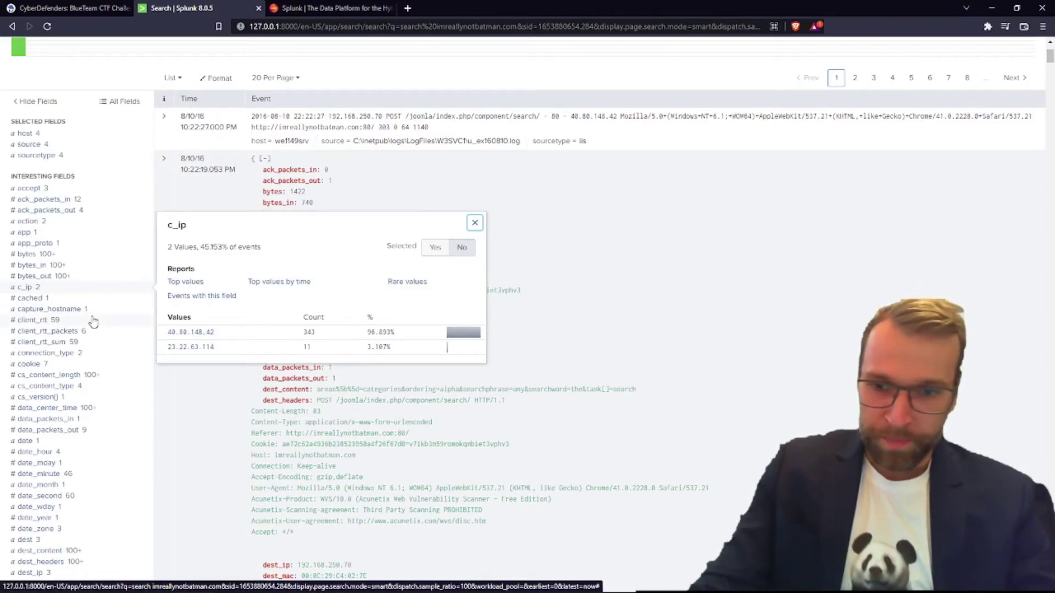
scroll(94, 323, "down", 2)
Check the dest_ip and src_ip breakdowns; 40.80.148.42 is the top source with 403 events.
left_click(40, 461)
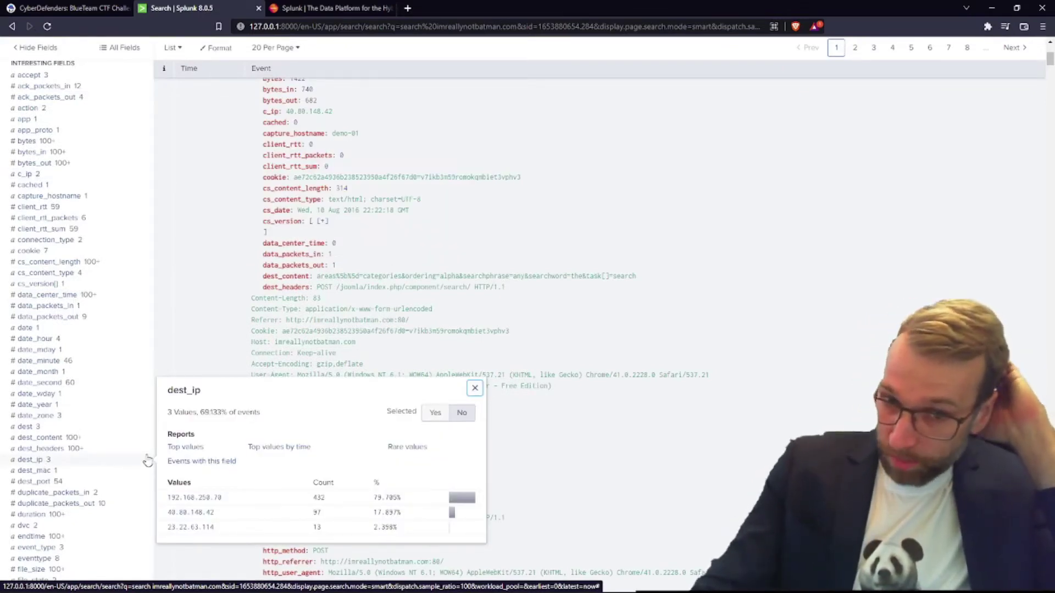
scroll(142, 459, "down", 10)
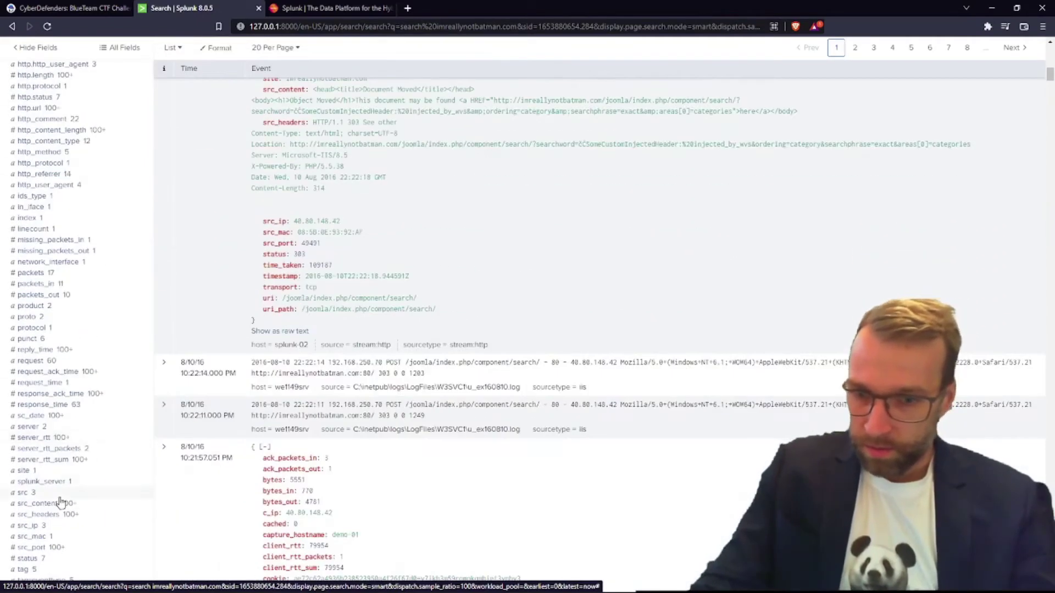
scroll(61, 500, "down", 1)
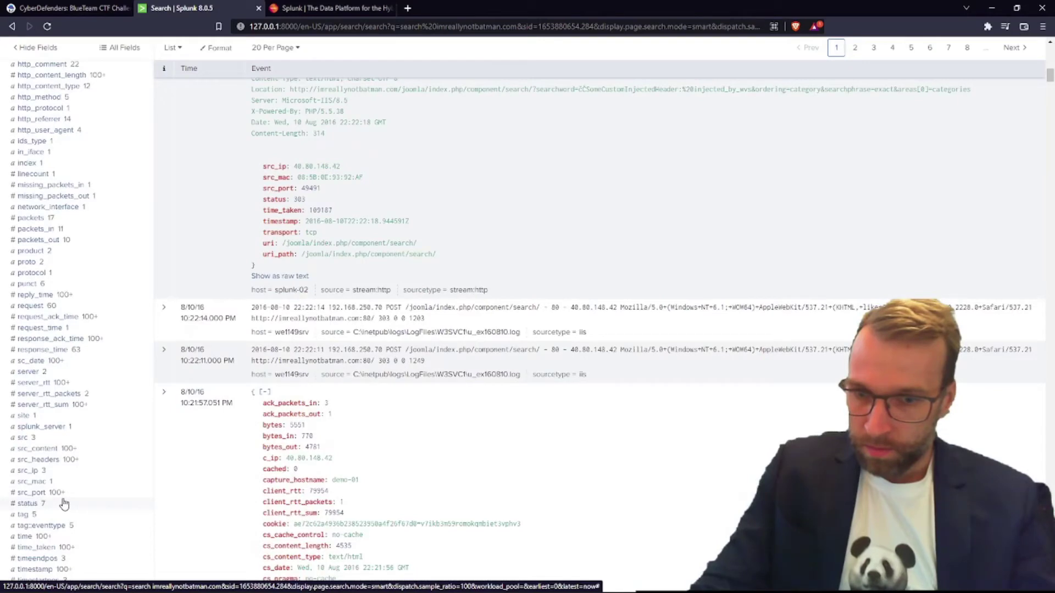
left_click(28, 470)
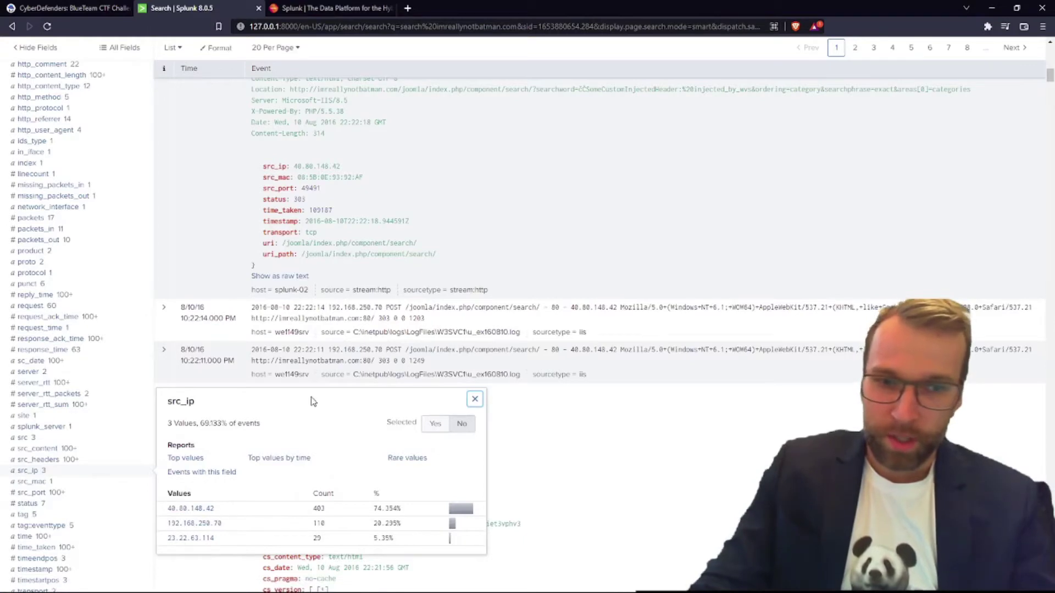
left_click(73, 6)
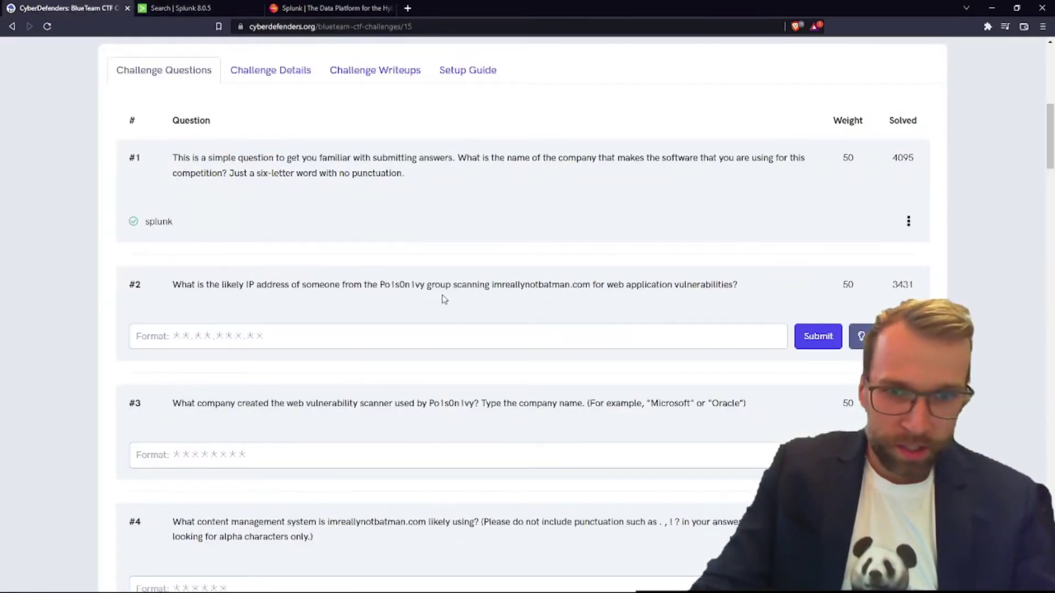
Close the src_ip summary and scroll through the event's request headers.
left_click(176, 8)
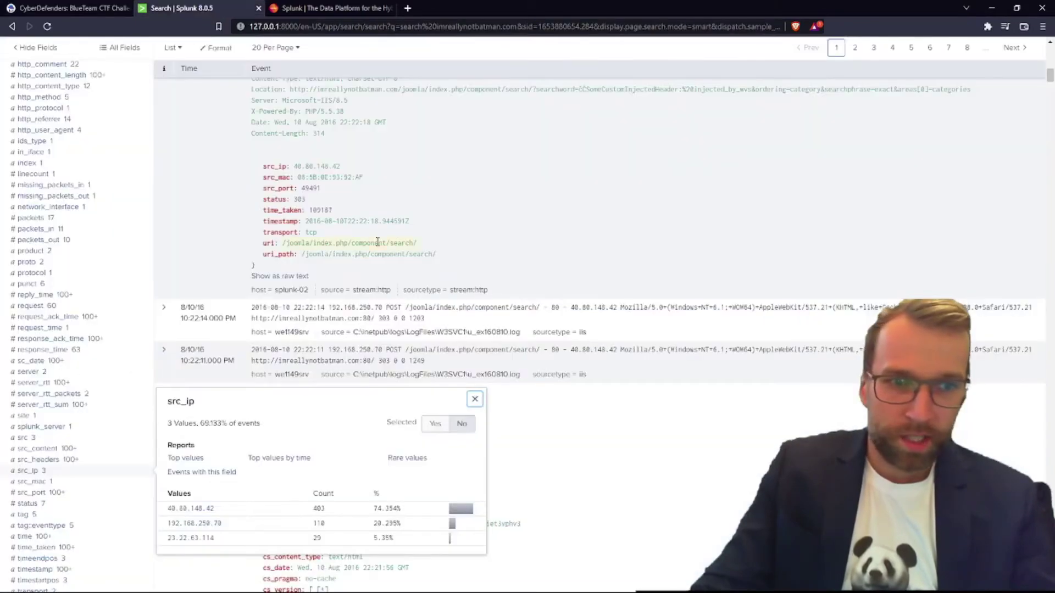
left_click(611, 505)
scroll(456, 246, "up", 15)
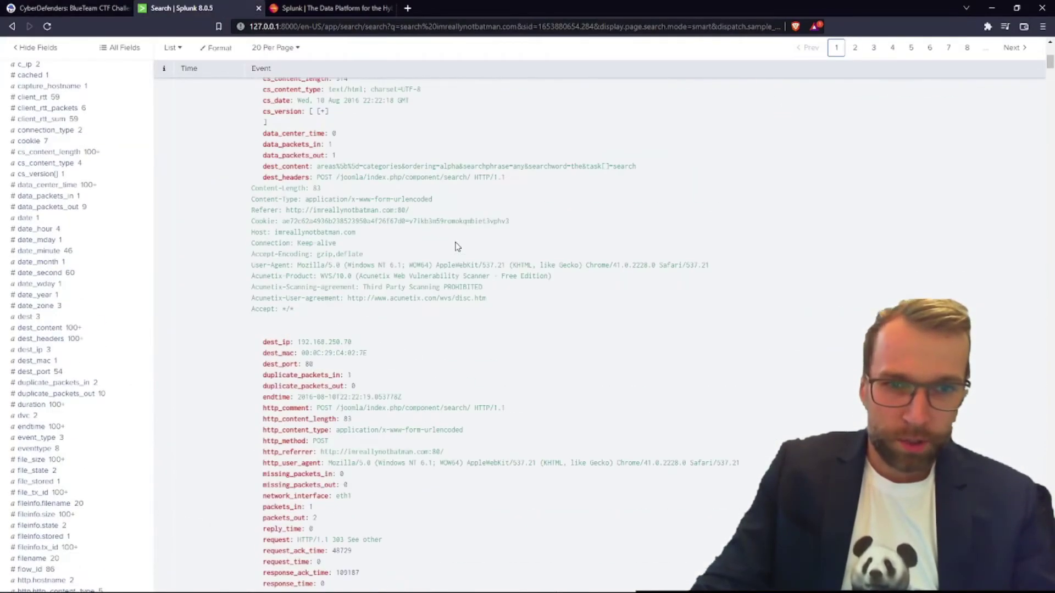
scroll(455, 246, "down", 8)
scroll(455, 247, "down", 4)
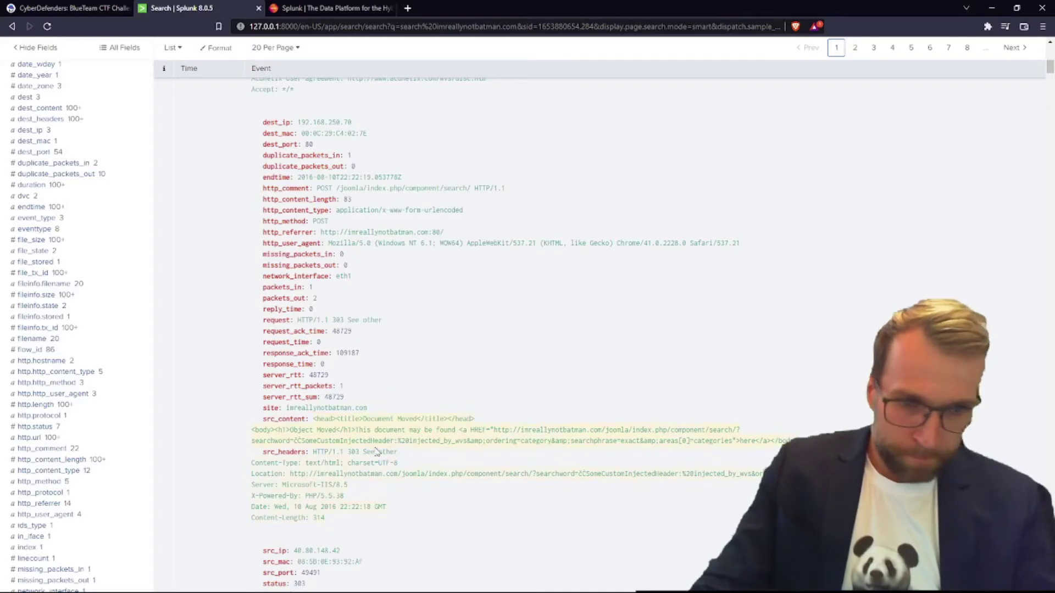
scroll(315, 429, "down", 4)
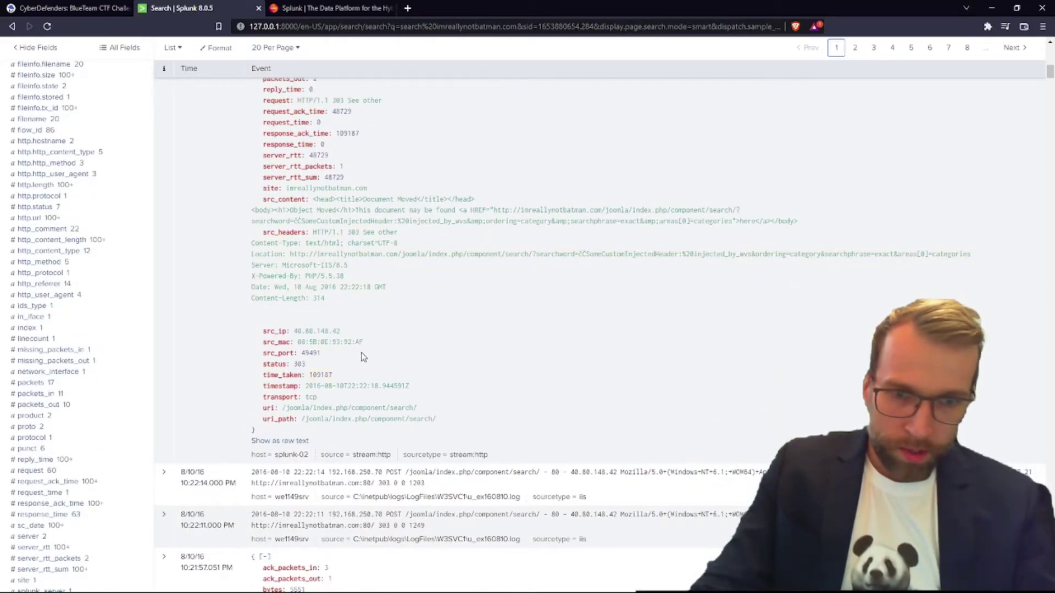
scroll(407, 341, "up", 4)
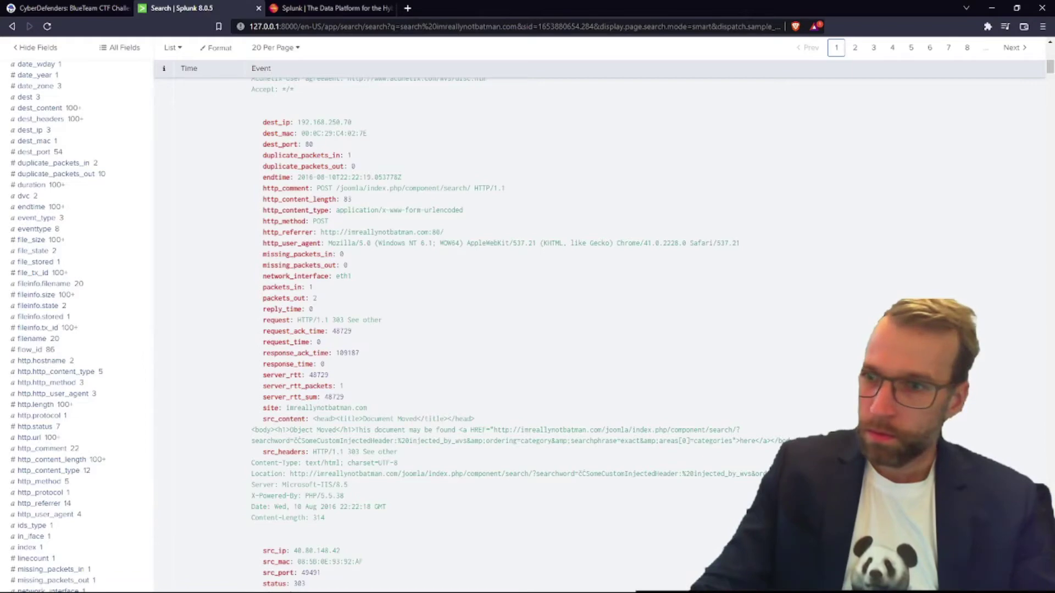
scroll(440, 326, "down", 1)
scroll(619, 325, "up", 5)
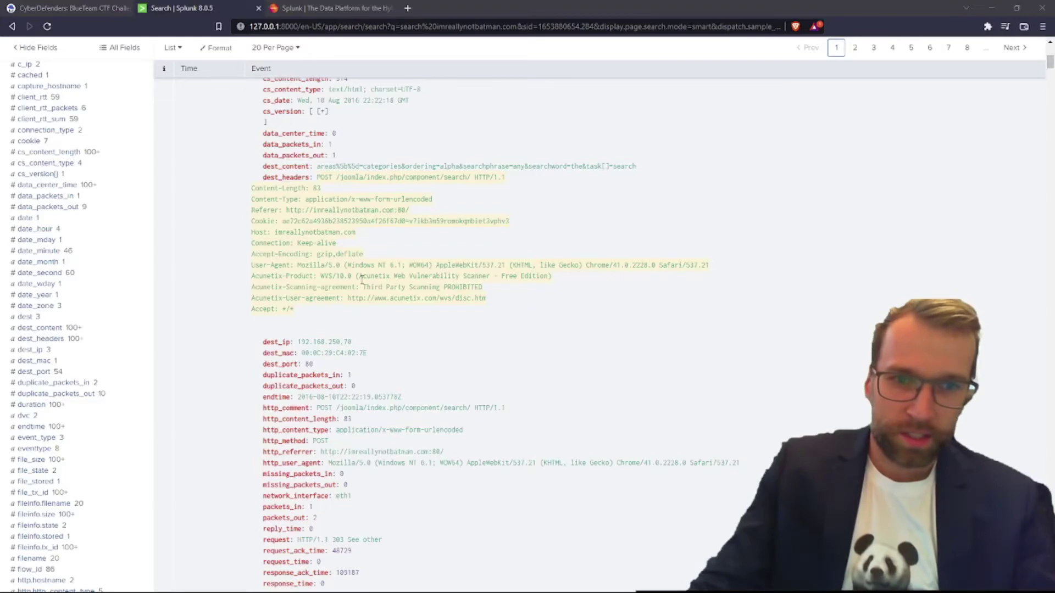
Web-search the text 'Acunetix Web' selected from the Acunetix-Product header.
left_click_drag(355, 277, 406, 277)
right_click(407, 276)
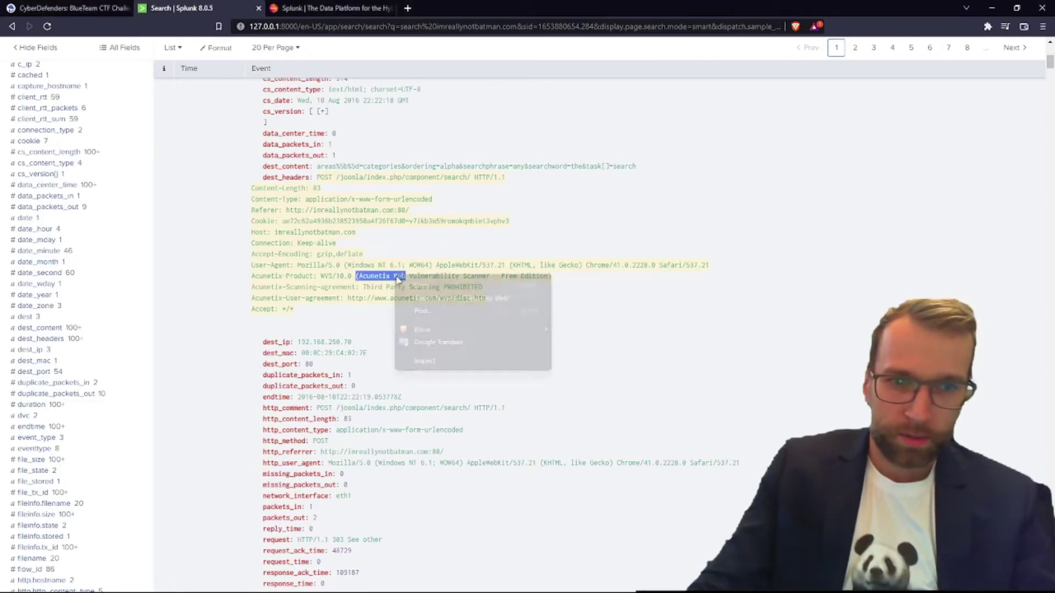
left_click(411, 286)
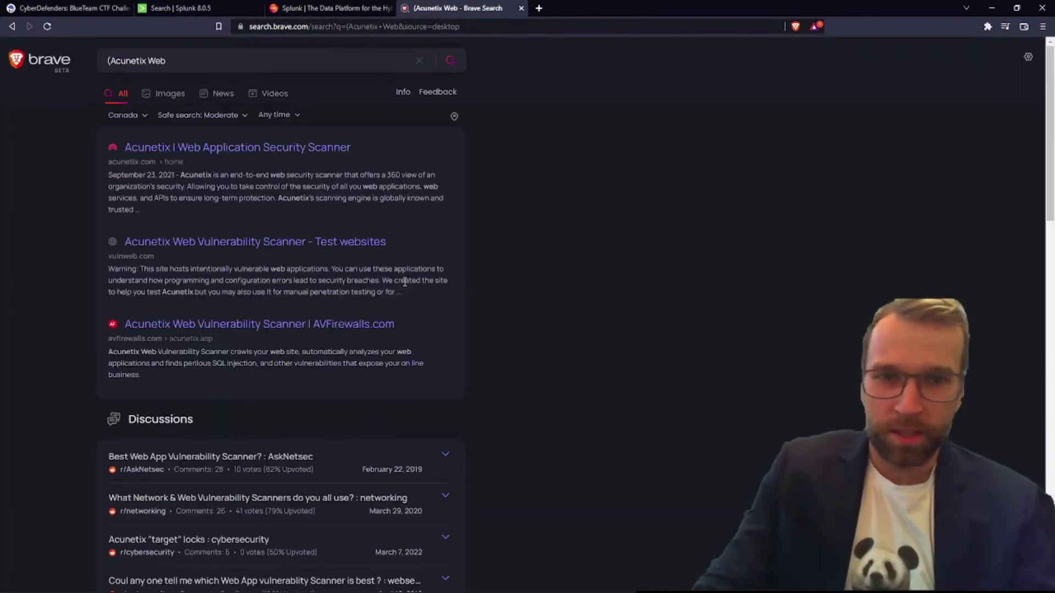
Browse acunetix.com's homepage, pricing and Why Acunetix? sections, then close the site.
left_click(258, 147)
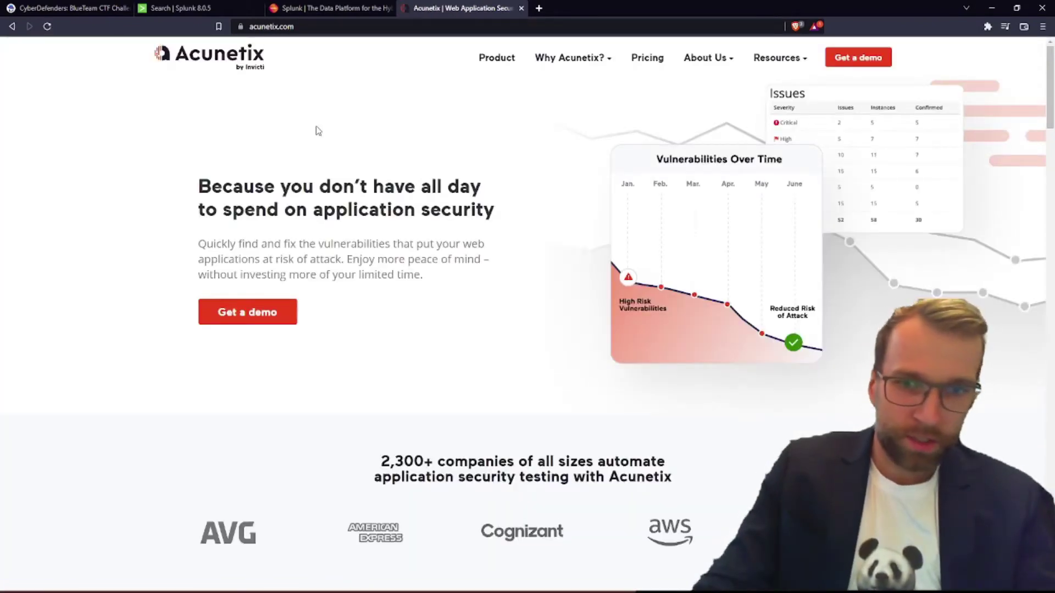
scroll(198, 134, "down", 10)
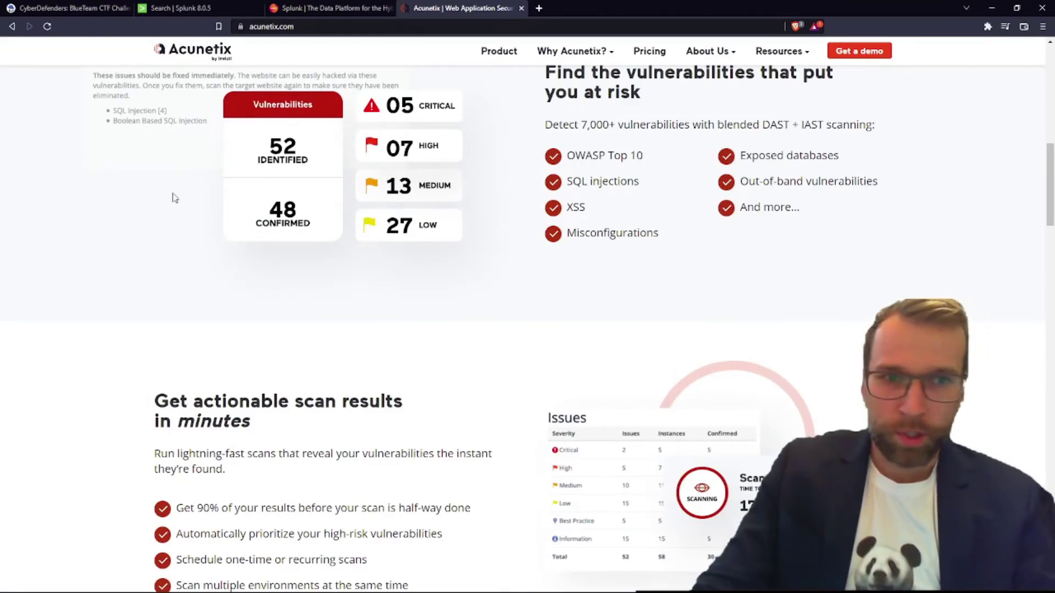
scroll(173, 197, "down", 9)
scroll(174, 196, "up", 20)
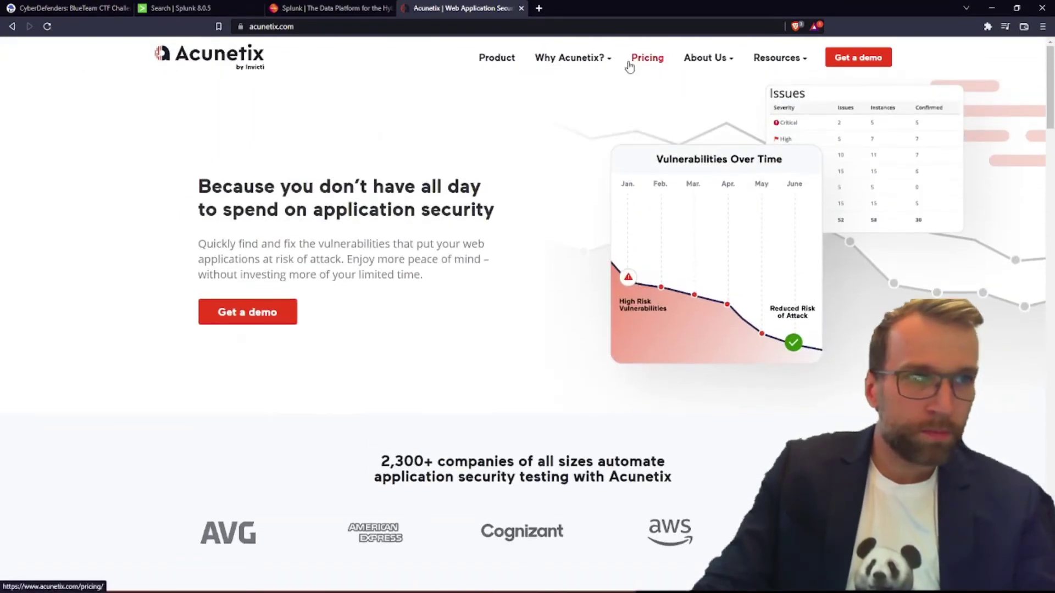
left_click(630, 66)
key("alt+Left")
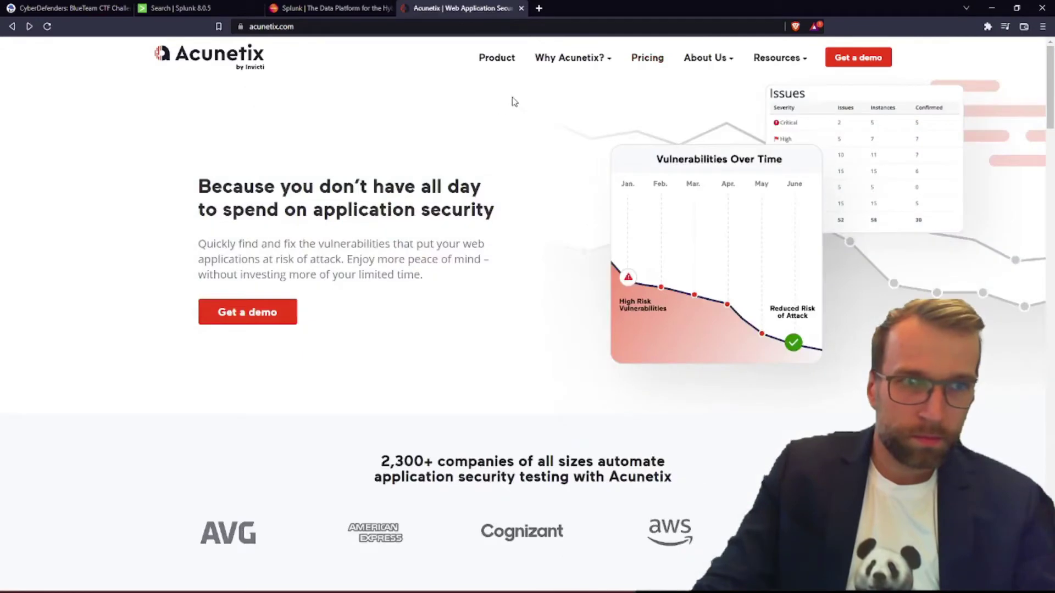
left_click(569, 57)
mouse_move(569, 91)
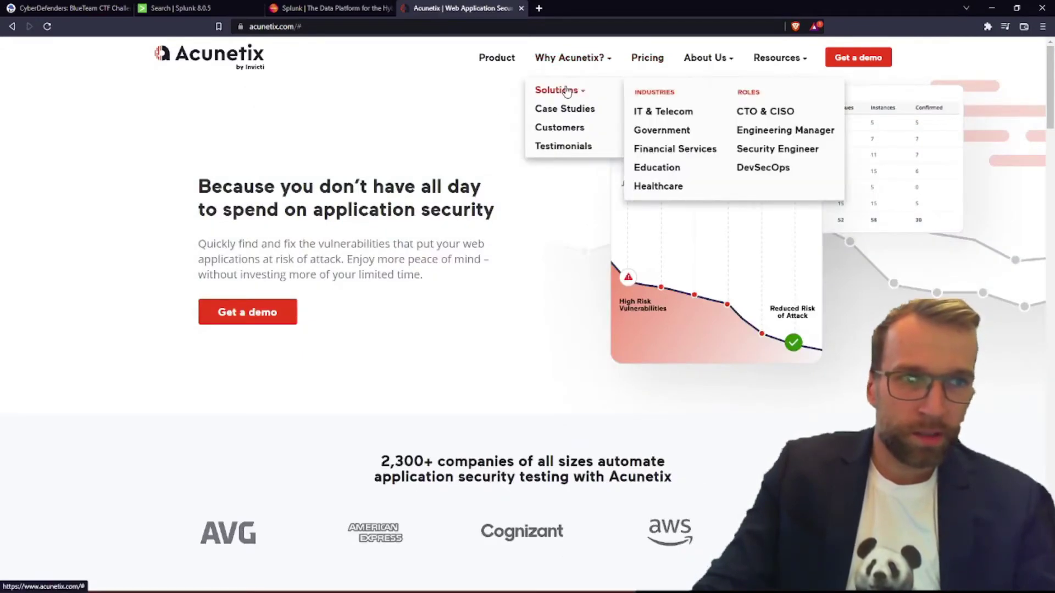
scroll(297, 147, "down", 3)
scroll(320, 148, "up", 3)
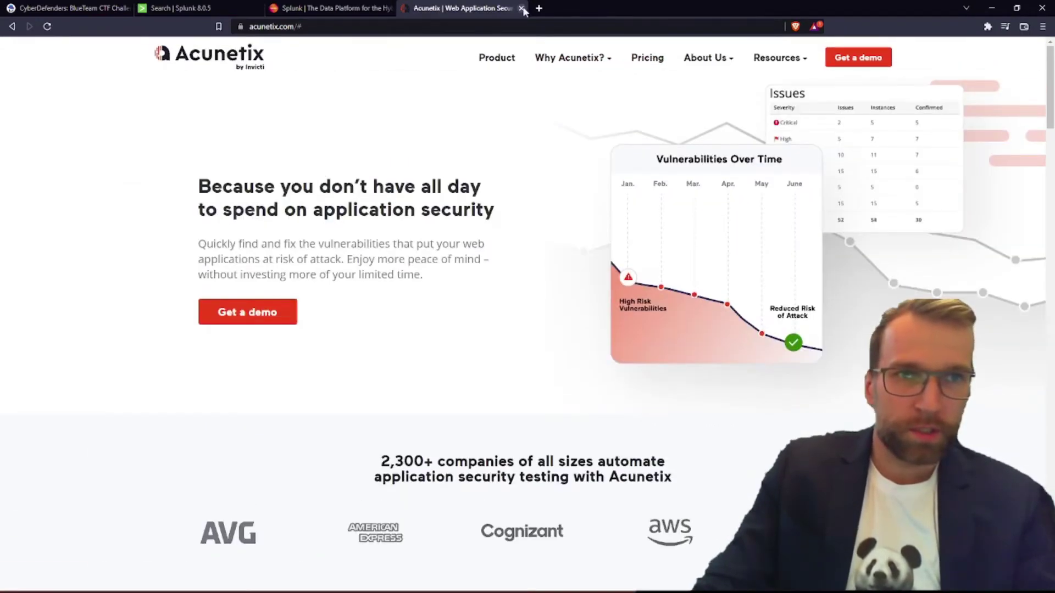
left_click(522, 8)
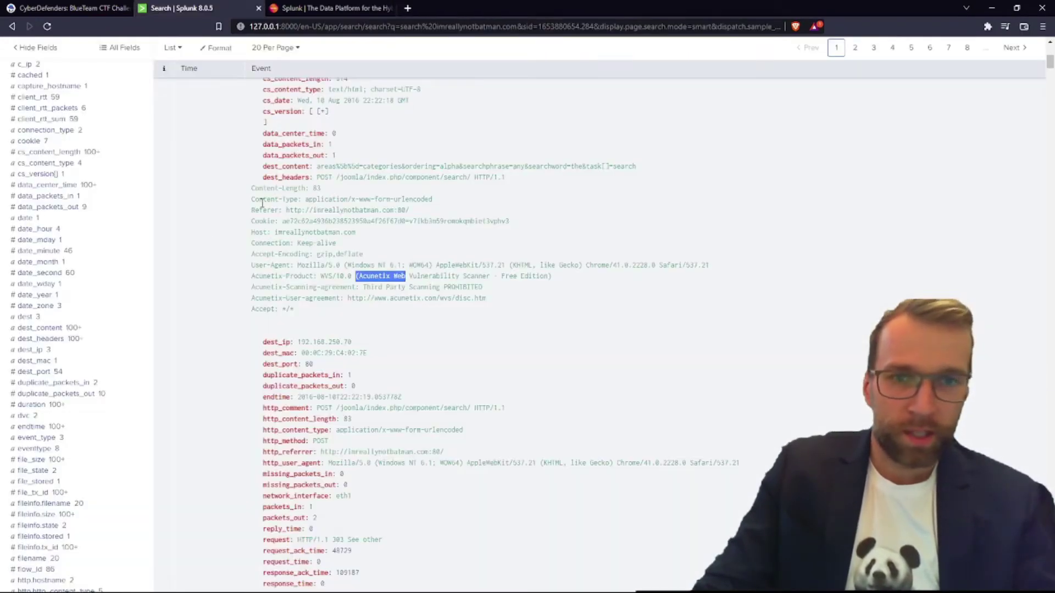
Copy the client IP 40.80.148.42 from the scanner event in Splunk.
left_click(50, 7)
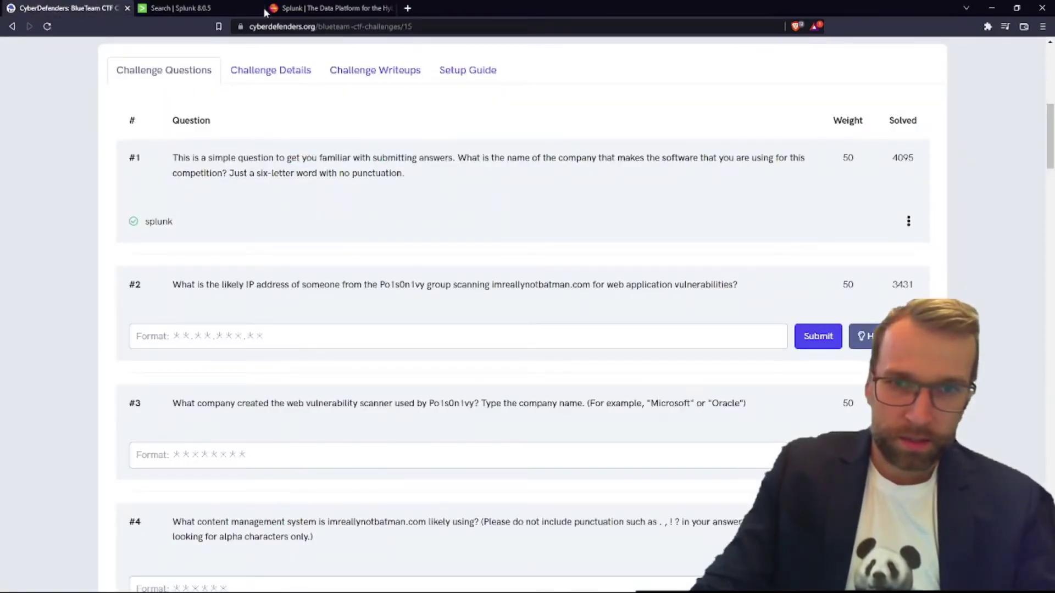
left_click(182, 9)
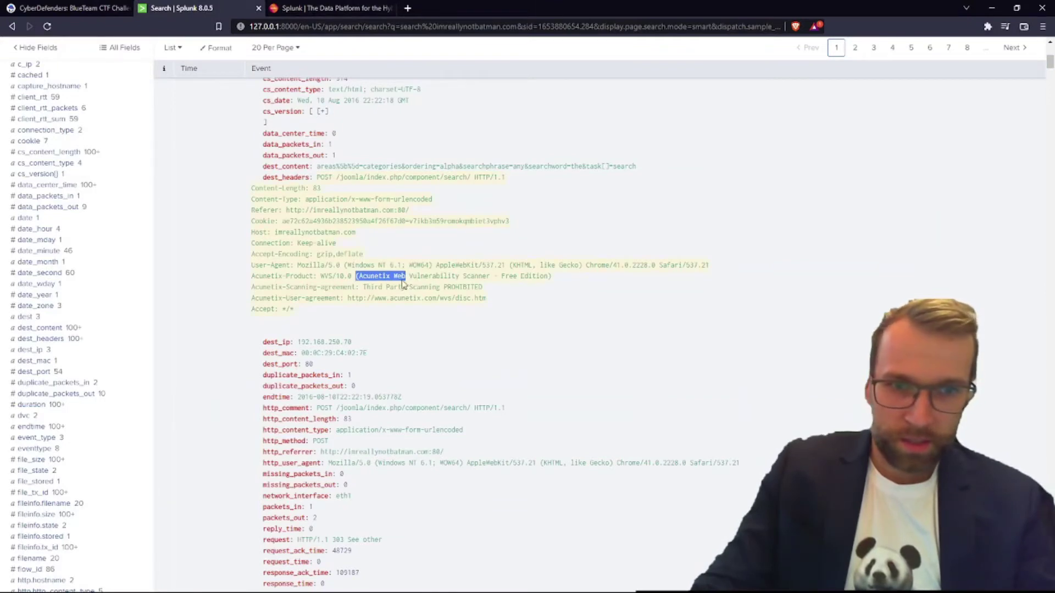
scroll(403, 272, "up", 4)
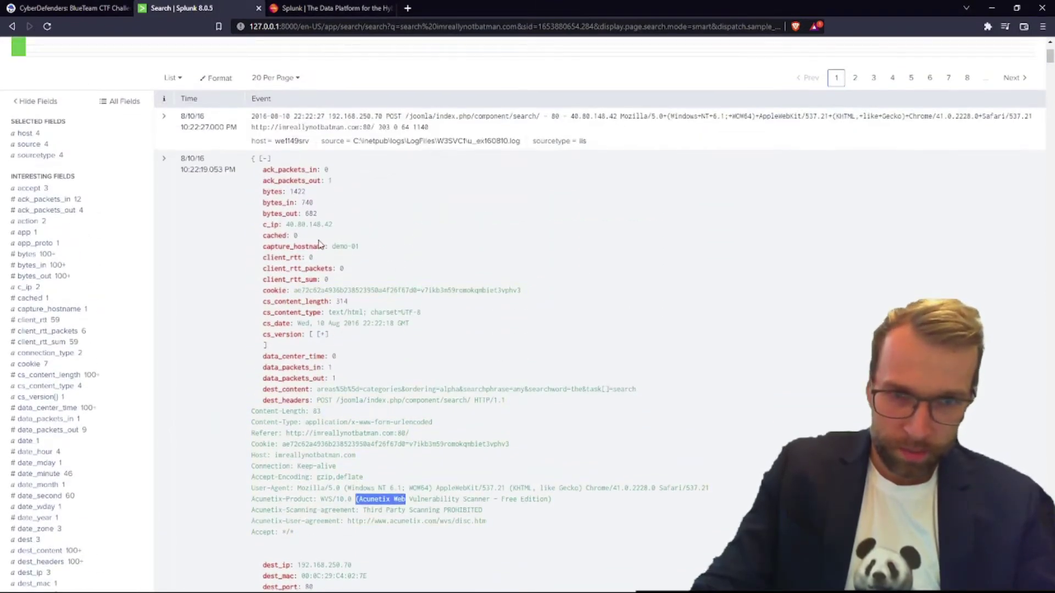
left_click_drag(333, 225, 286, 227)
right_click(300, 225)
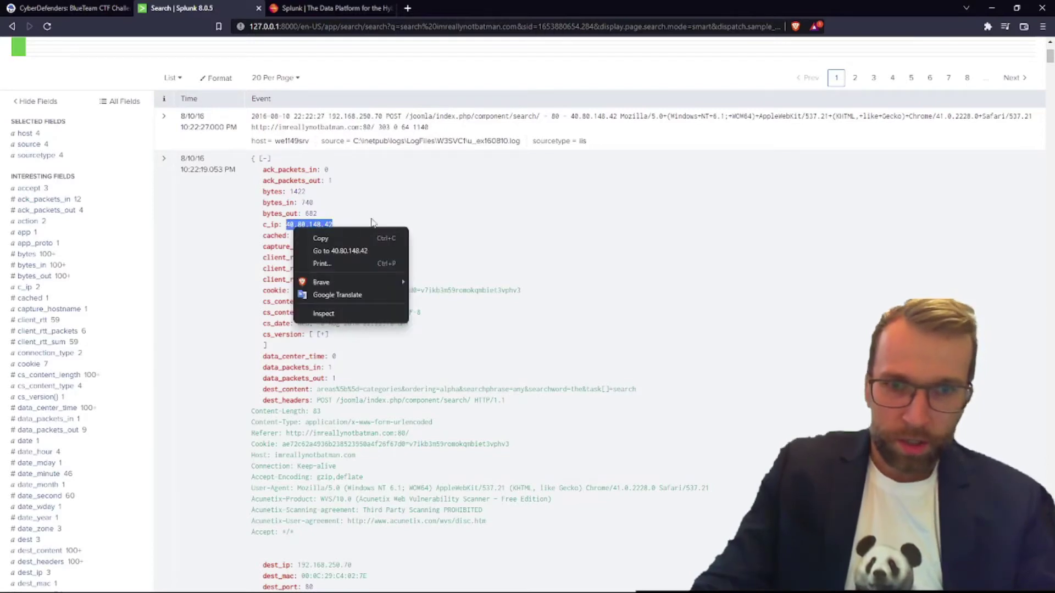
left_click(330, 234)
Paste and submit 40.80.148.42 as the answer to question #2.
left_click(69, 8)
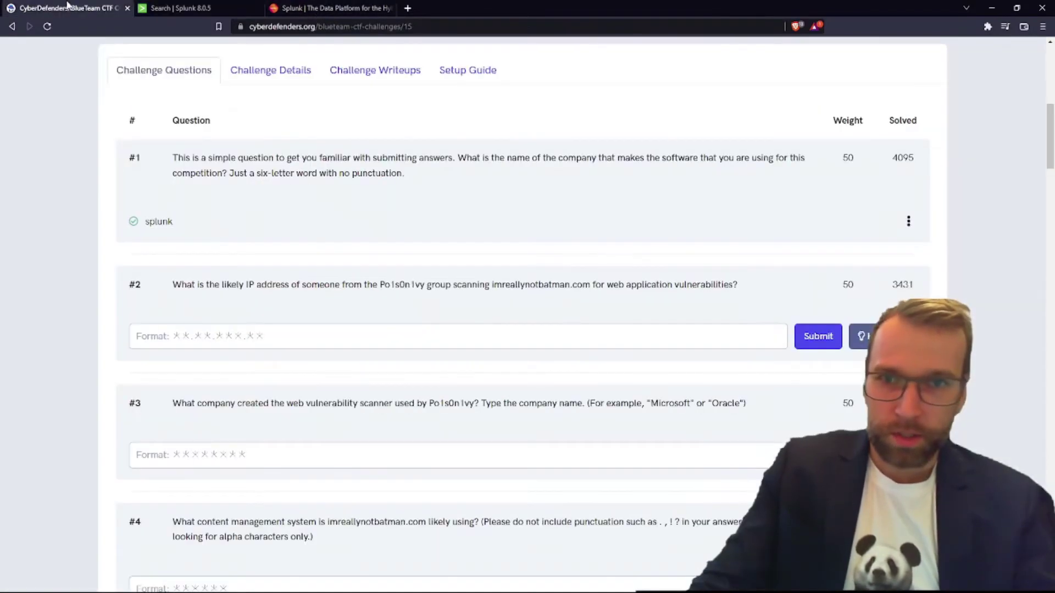
left_click(295, 338)
key("ctrl+v")
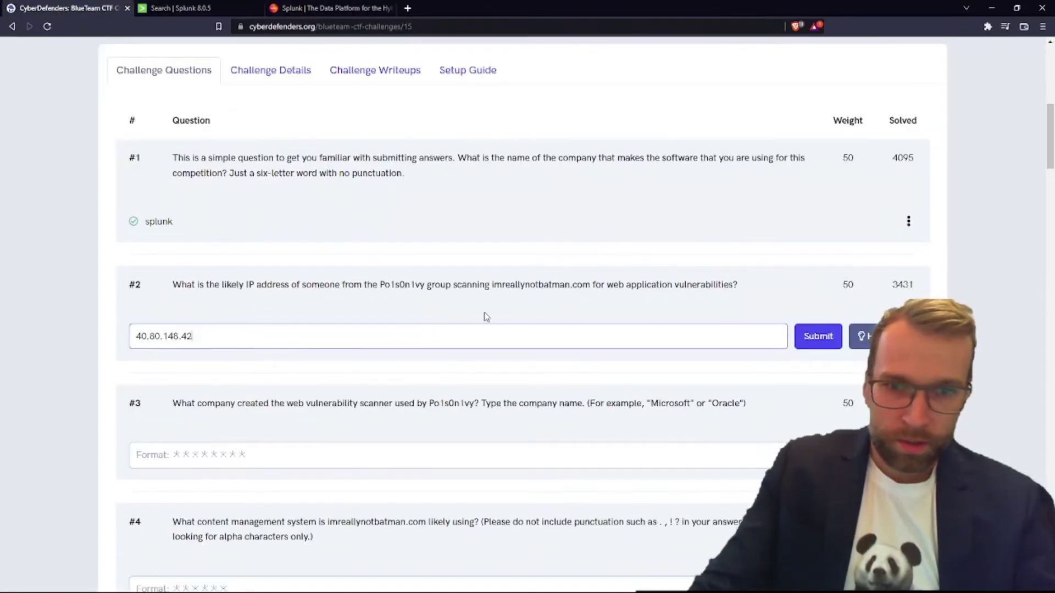
left_click(815, 337)
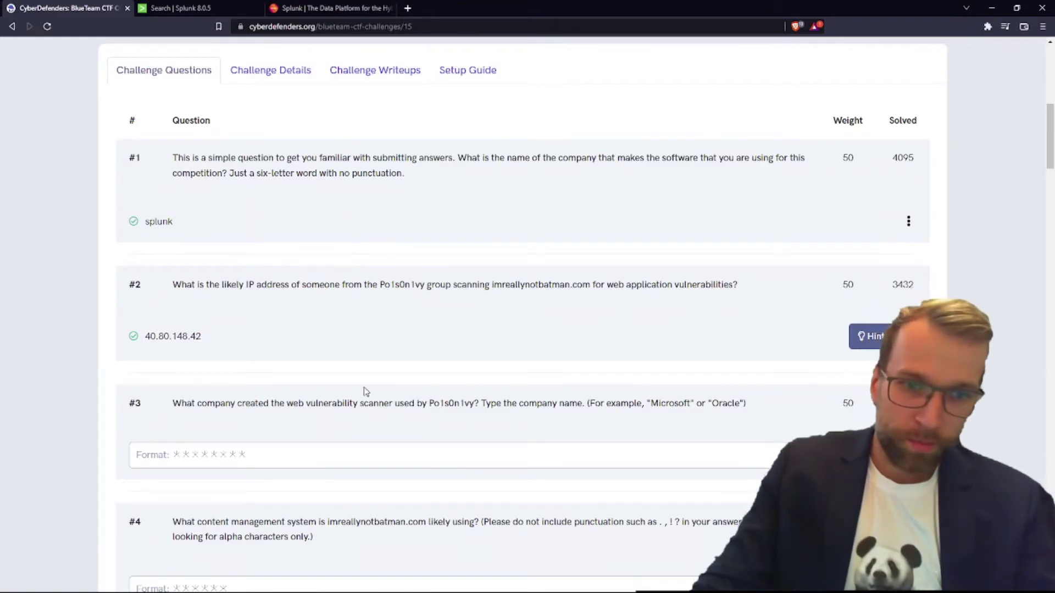
Answer question #3 with Acunetix.
left_click(427, 462)
type("Acunetix")
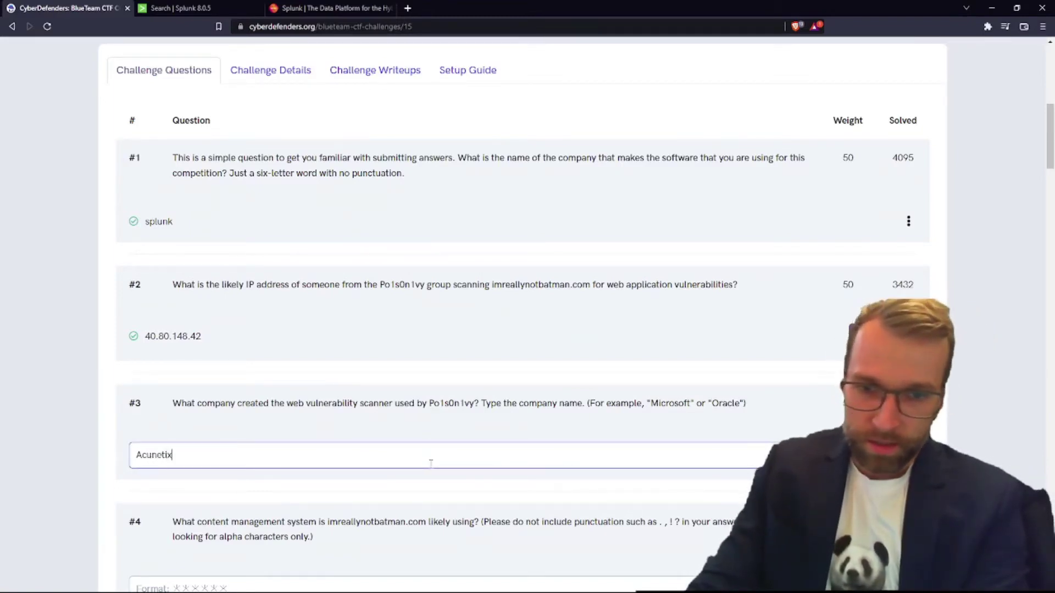
key("Return")
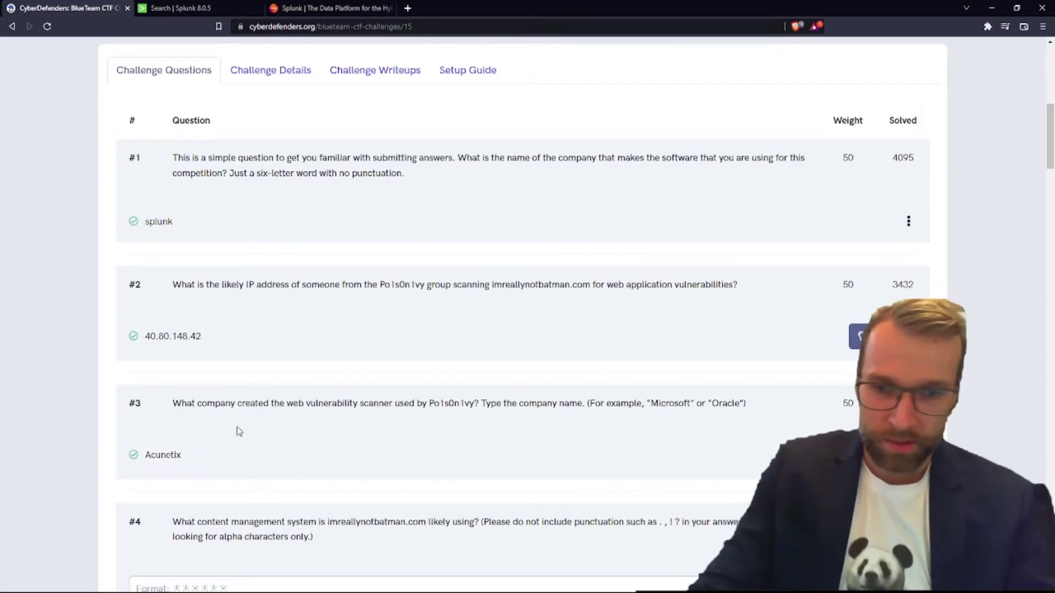
Answer question #4 with Joomla.
scroll(237, 428, "down", 3)
left_click(340, 416)
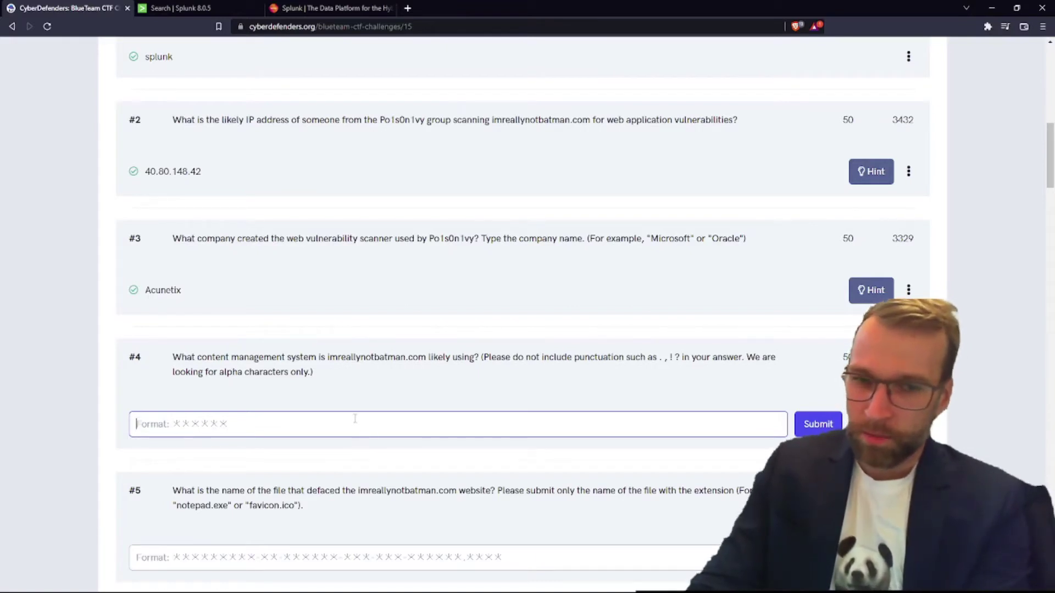
type("Joomla")
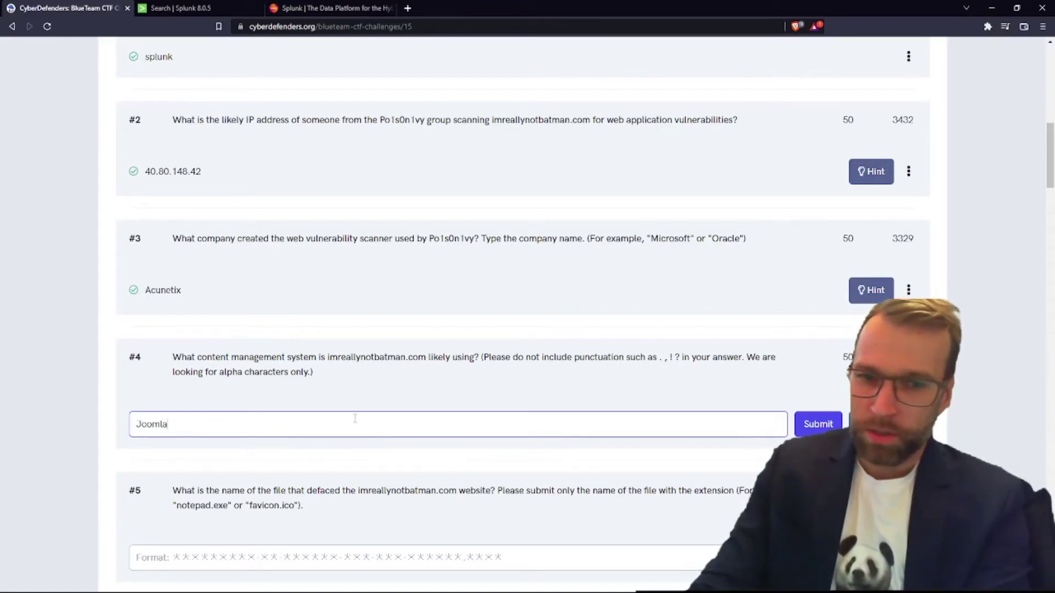
key("Return")
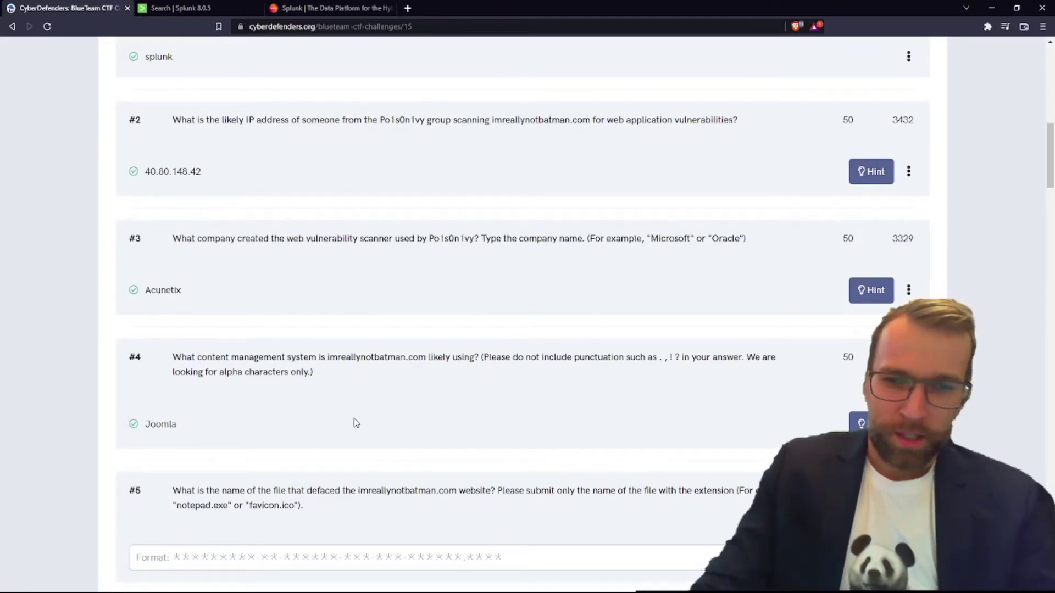
scroll(356, 423, "down", 3)
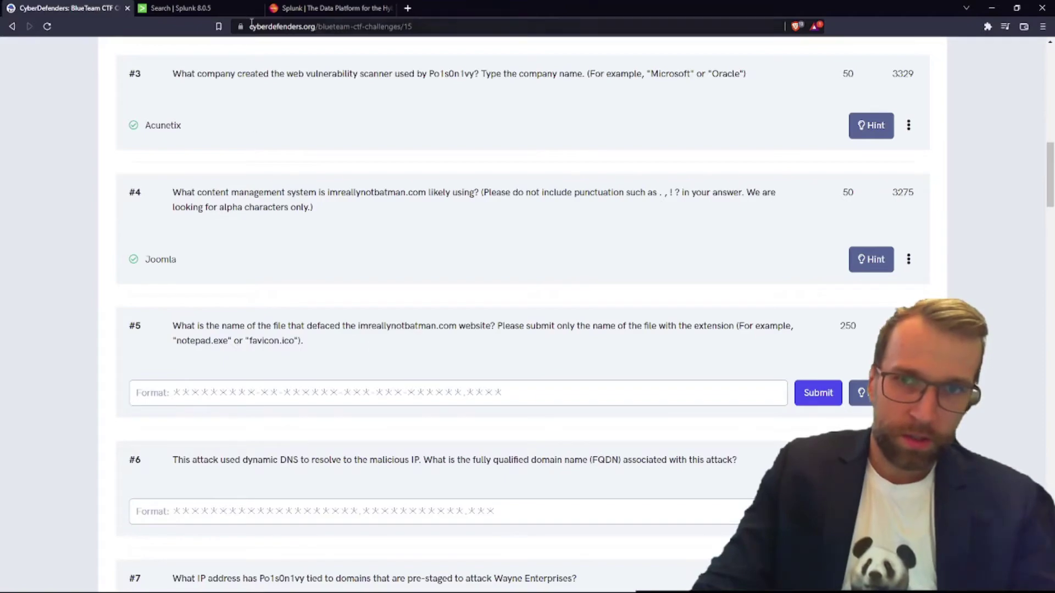
scroll(379, 385, "up", 15)
scroll(383, 417, "down", 2)
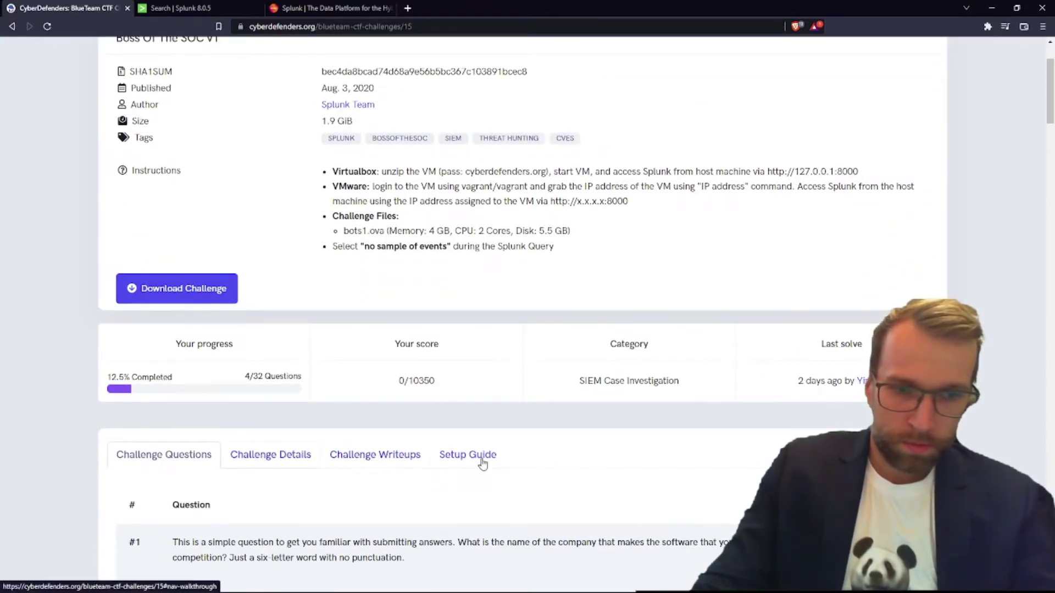
left_click(264, 455)
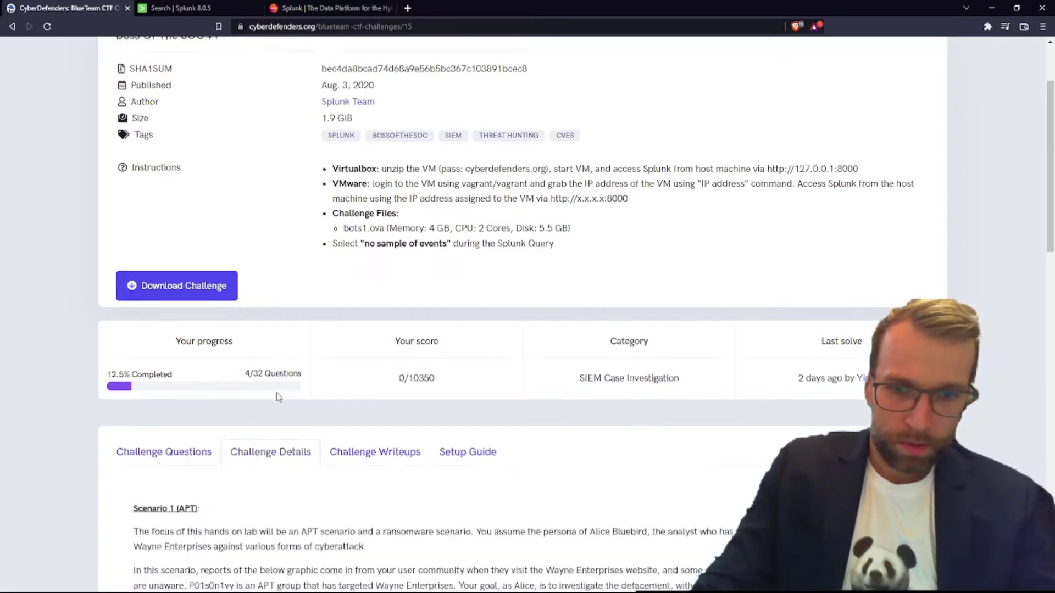
scroll(432, 396, "down", 7)
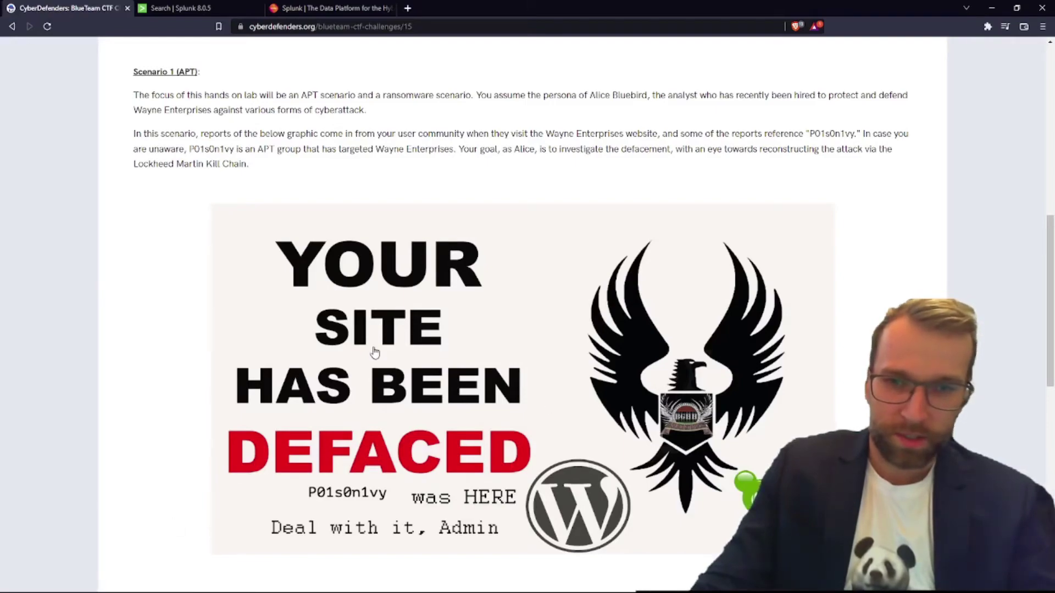
scroll(390, 338, "up", 4)
left_click(164, 297)
scroll(177, 336, "down", 10)
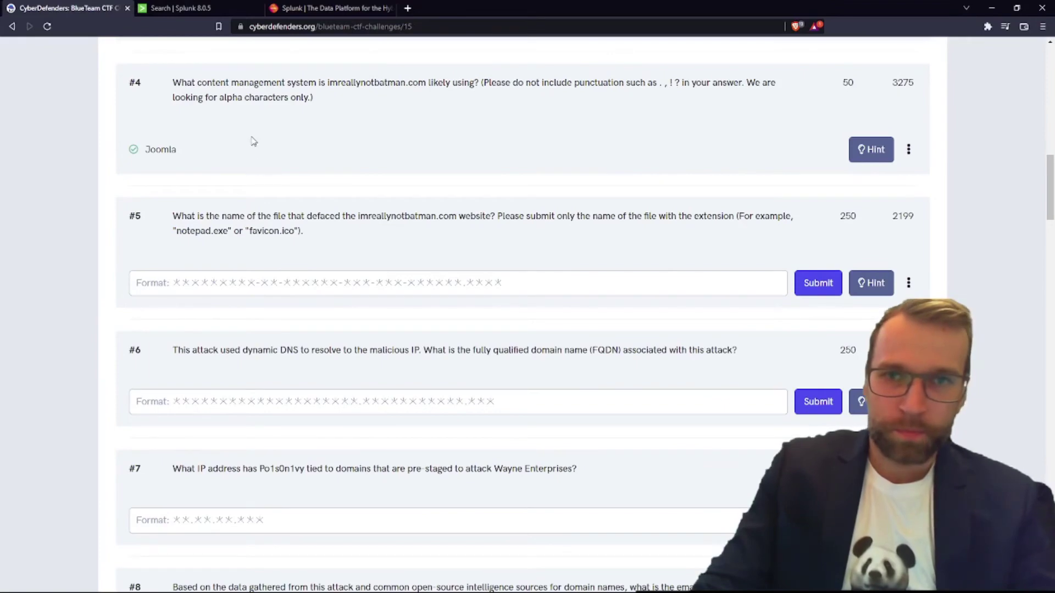
Copy the destination IP 192.168.250.70 and run it as the new search query.
left_click(169, 7)
scroll(335, 218, "up", 3)
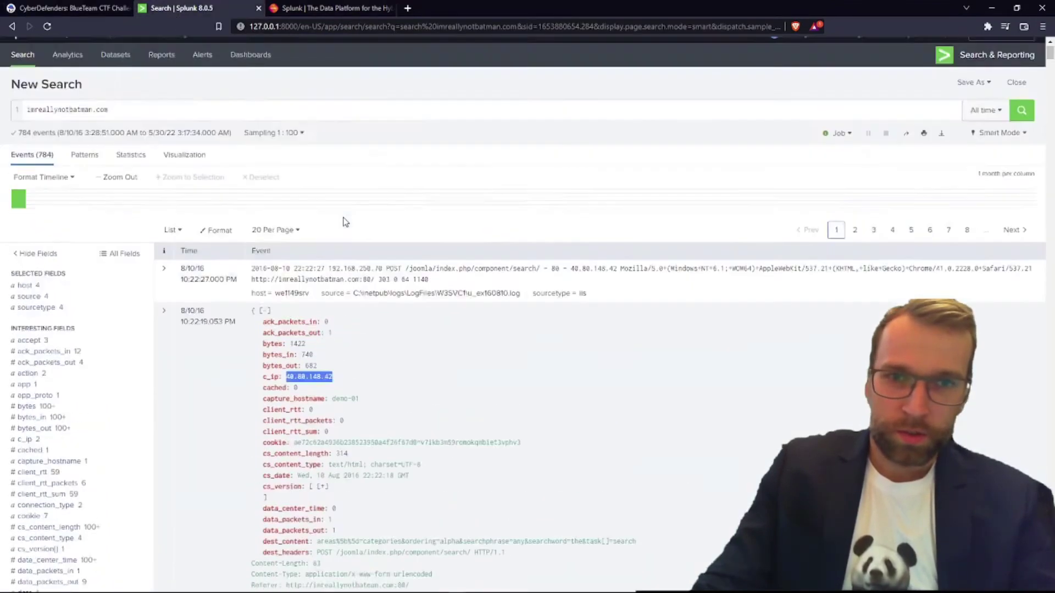
scroll(362, 345, "down", 7)
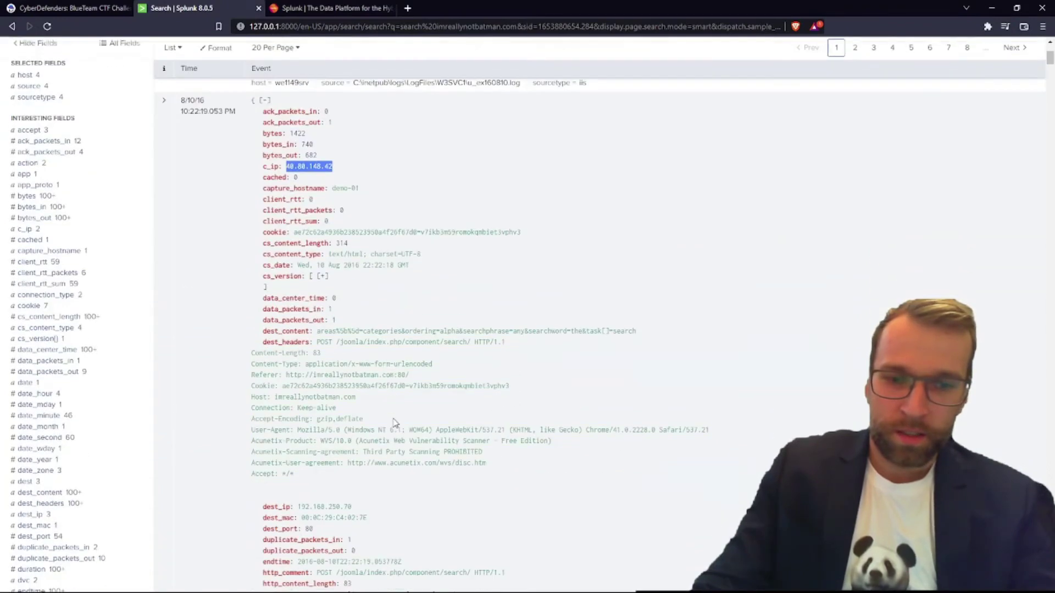
left_click_drag(363, 345, 298, 344)
right_click(299, 341)
left_click(305, 354)
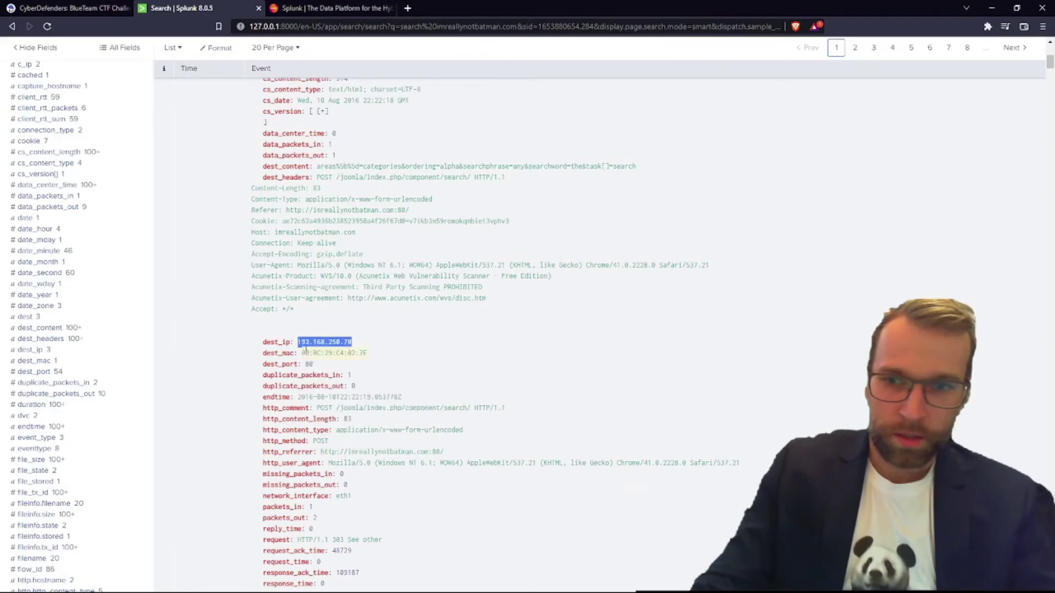
scroll(220, 329, "up", 7)
left_click(137, 69)
key("ctrl+a")
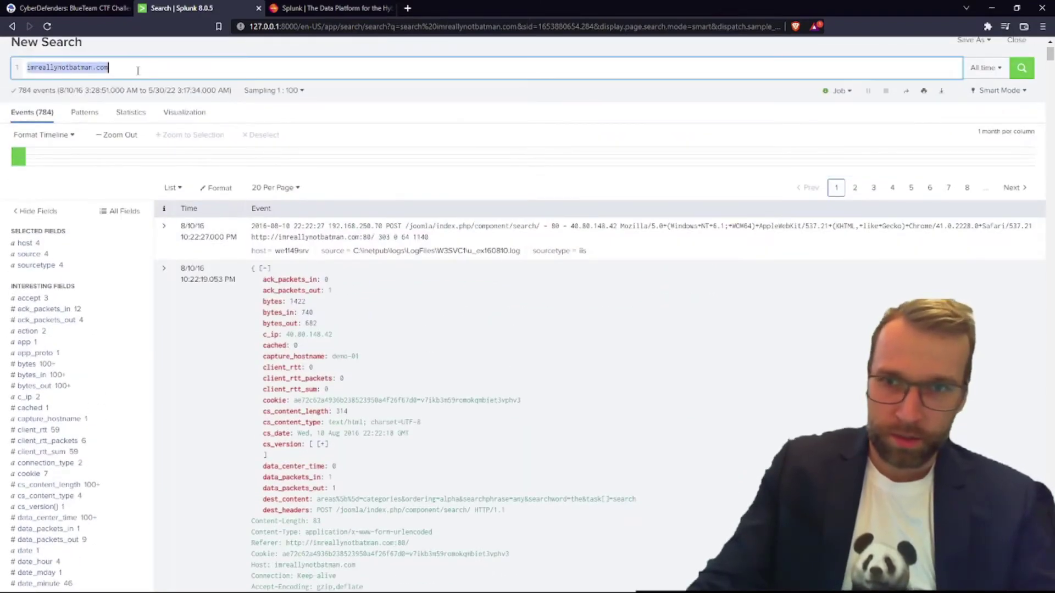
key("ctrl+v")
key("Return")
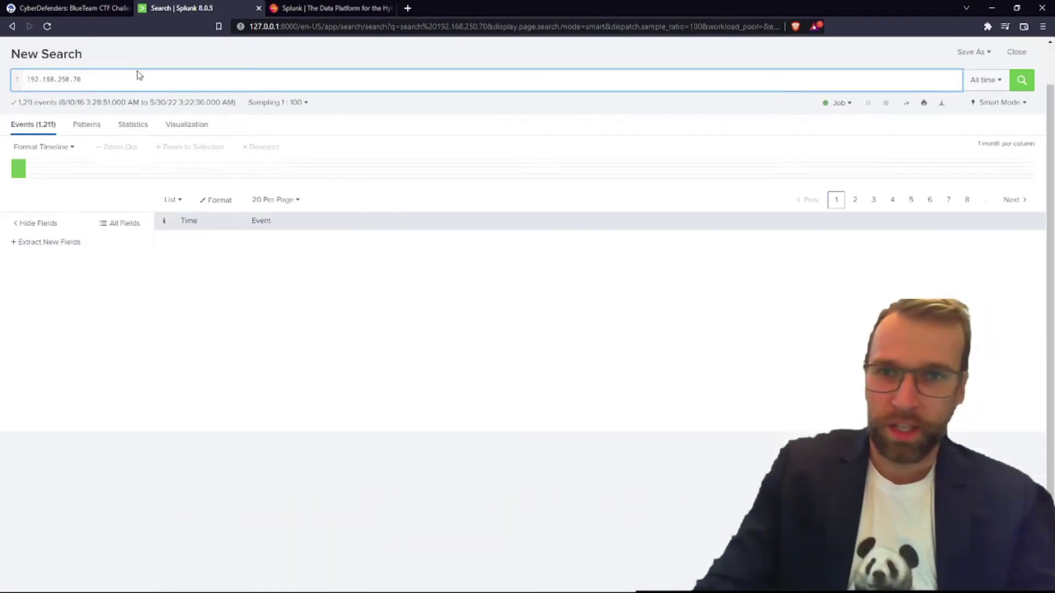
Append '| uniq url' on a second line and run the search.
key("shift+Return")
type("| in")
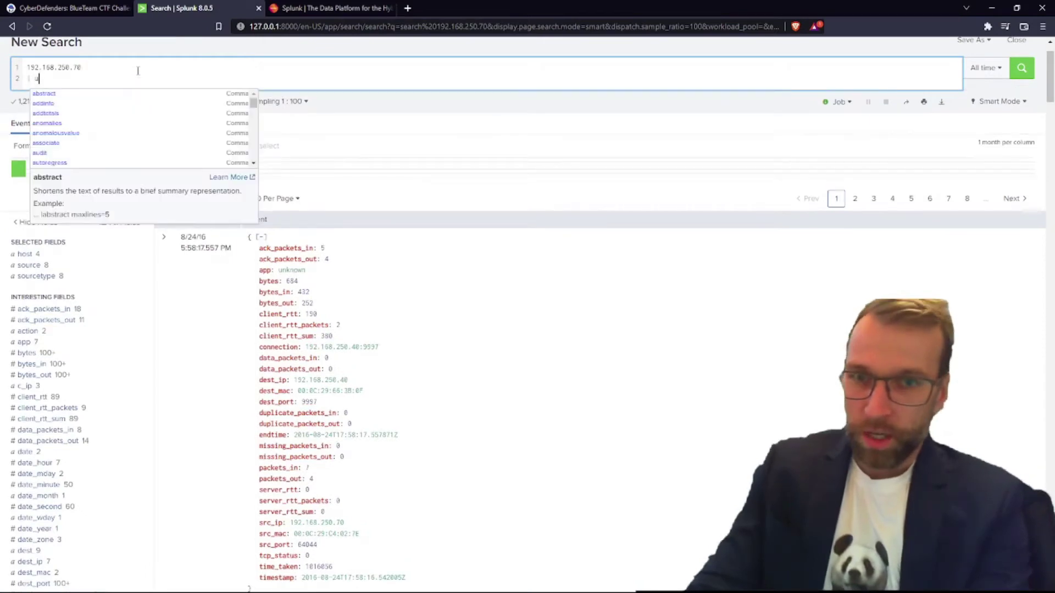
key("BackSpace")
key("BackSpace")
type("uniq")
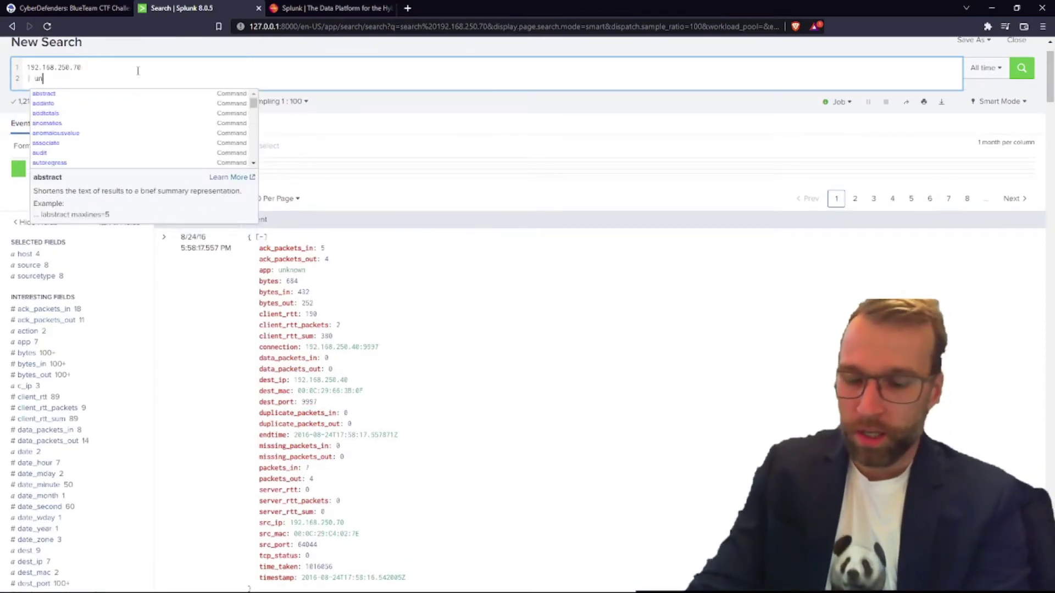
key("BackSpace")
key("BackSpace")
key("BackSpace")
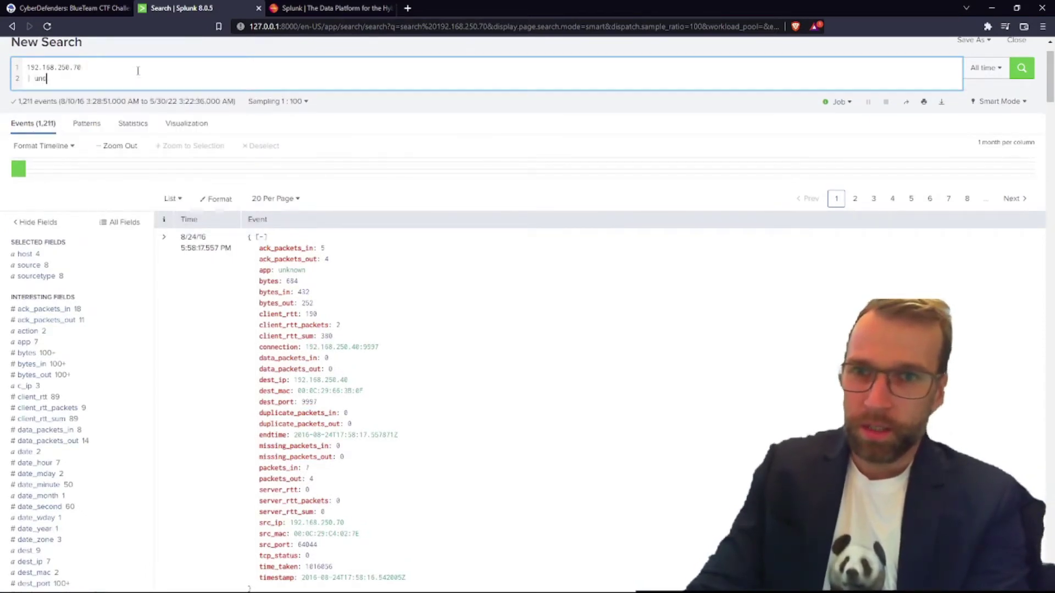
key("Down")
key("Down")
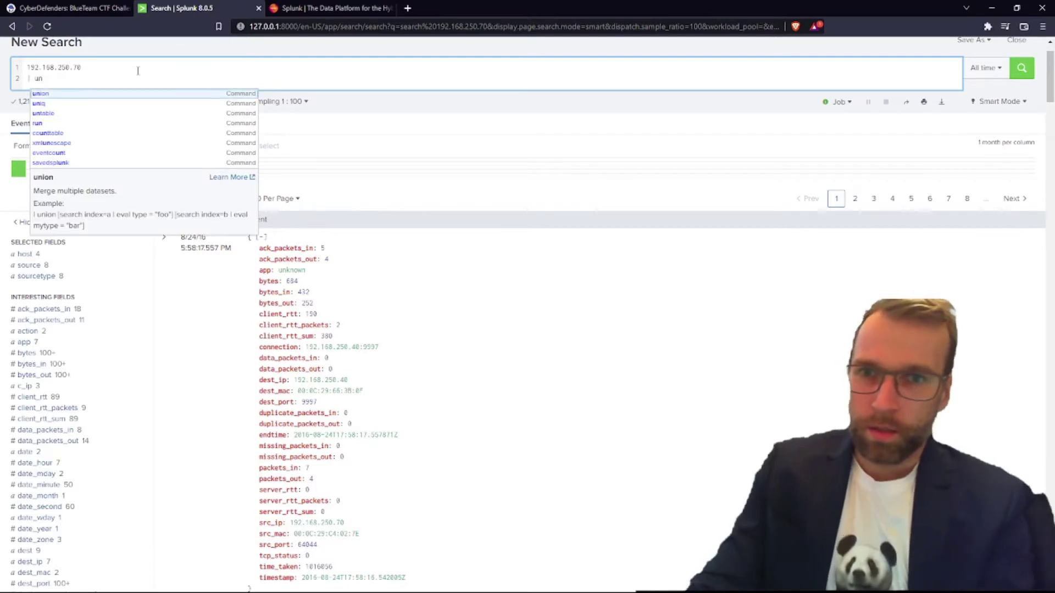
key("Return")
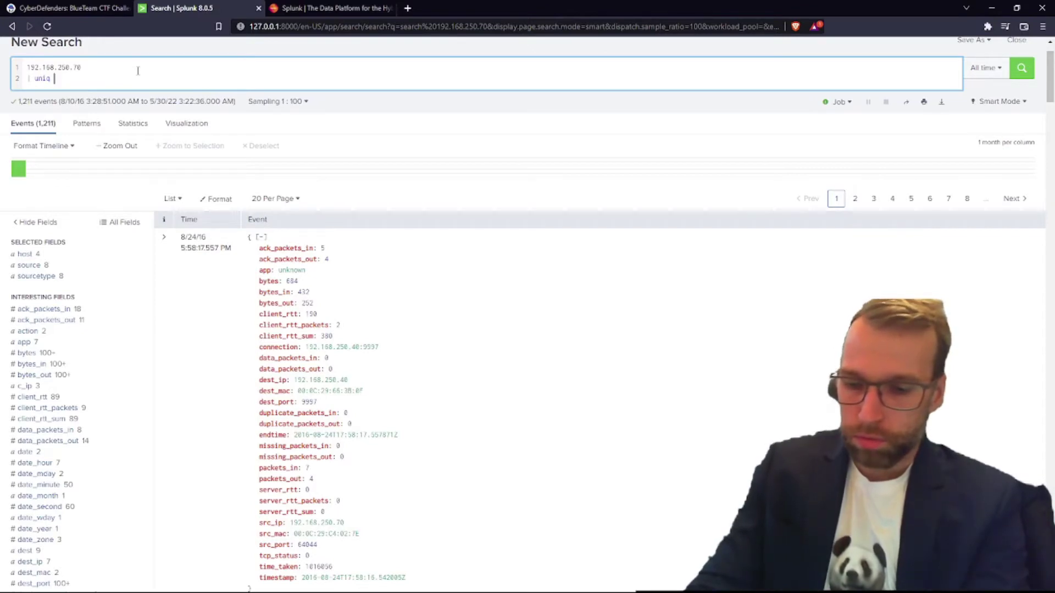
type("url")
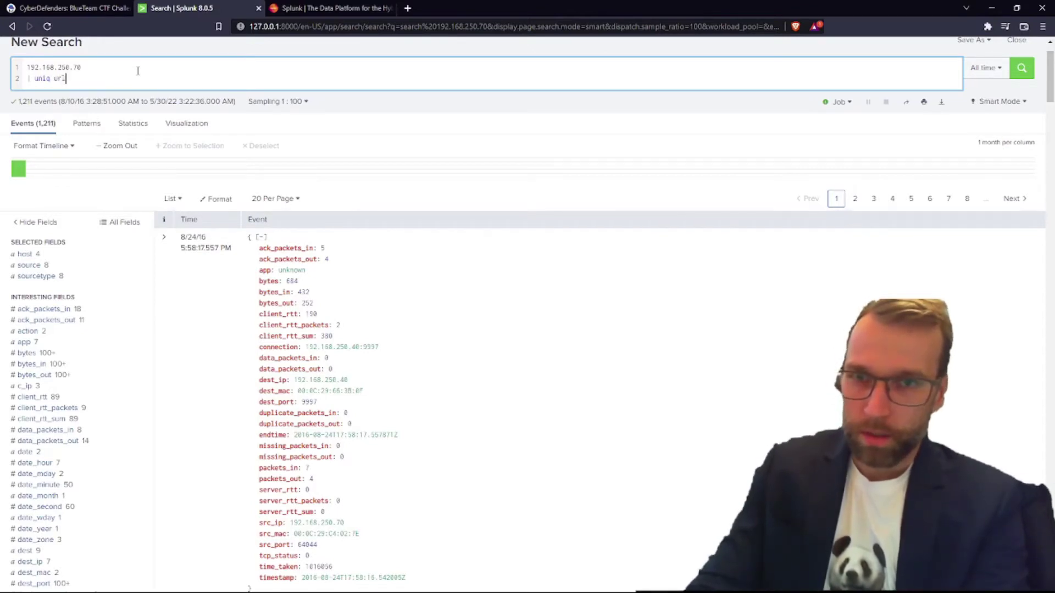
key("Return")
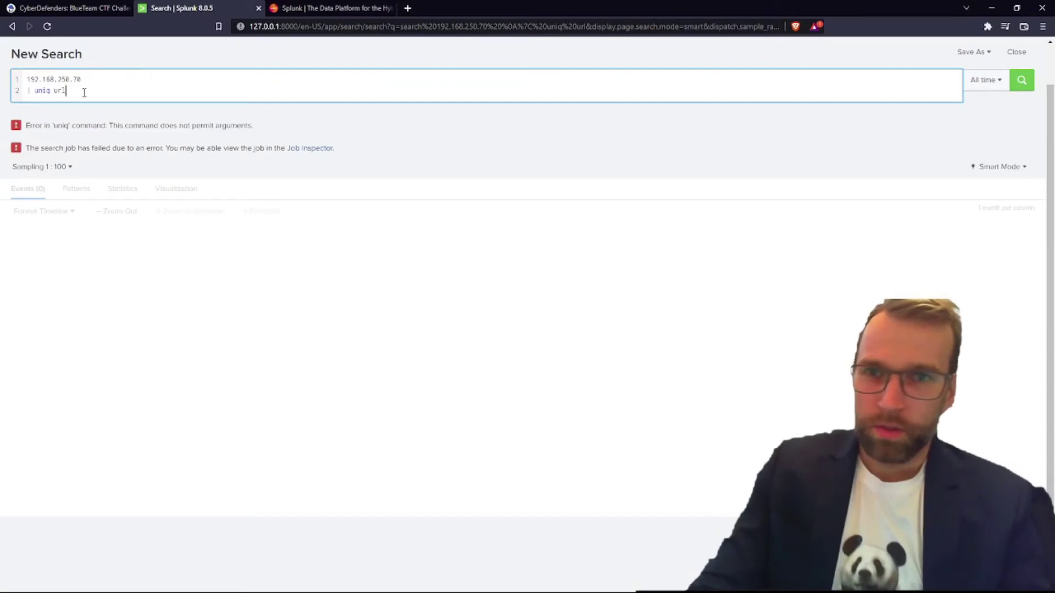
Delete the failing 'uniq url' command from line 2.
left_click_drag(85, 92, 35, 91)
key("BackSpace")
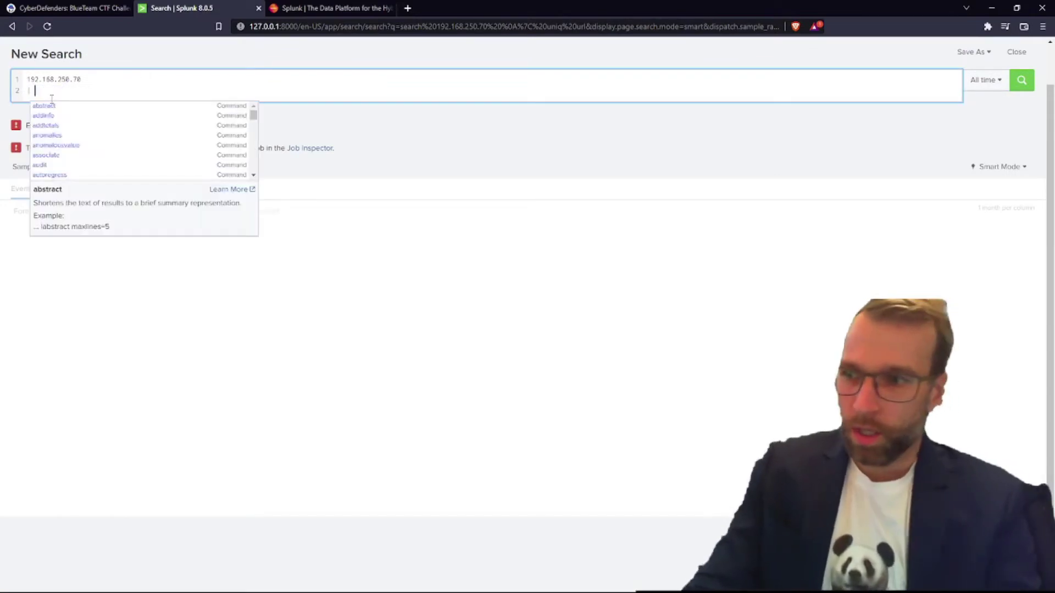
left_click(351, 7)
Web-search 'splunk stats' and read the stats command's Syntax section in Splunk Documentation.
left_click(310, 26)
type("splun")
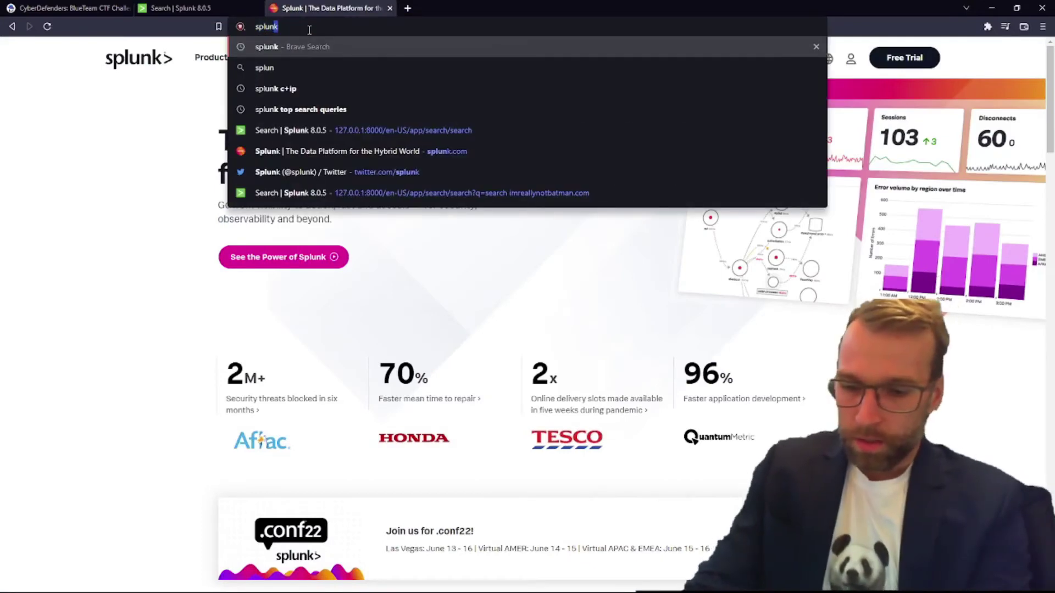
type("k stats")
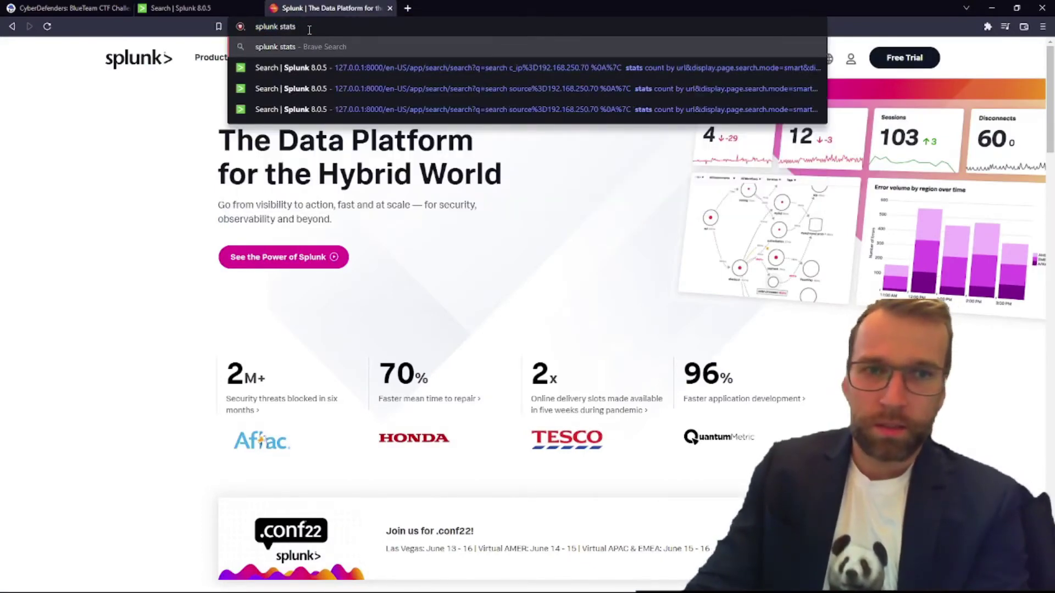
key("Return")
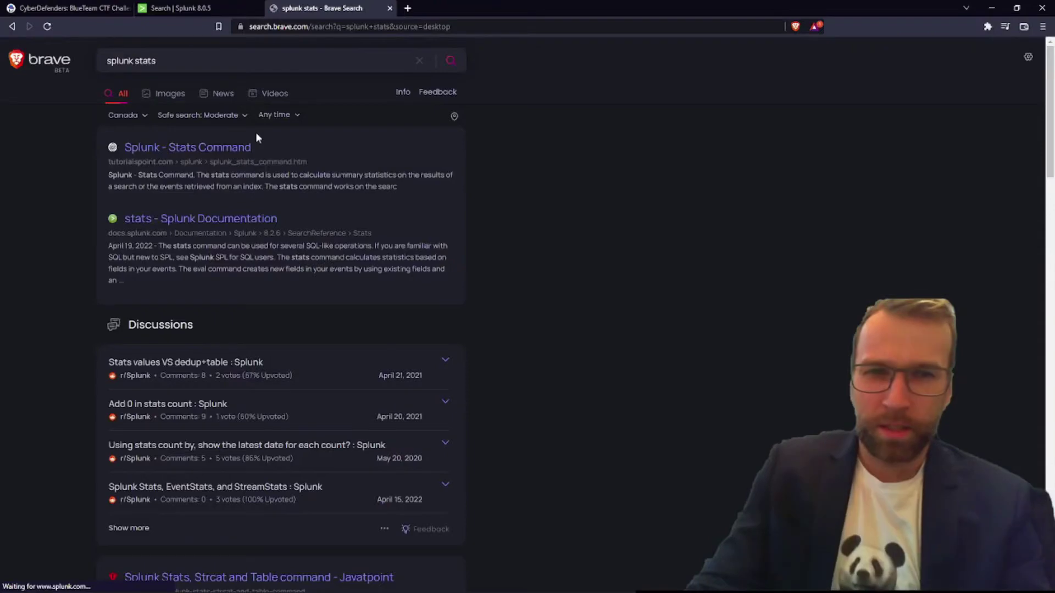
left_click(147, 218)
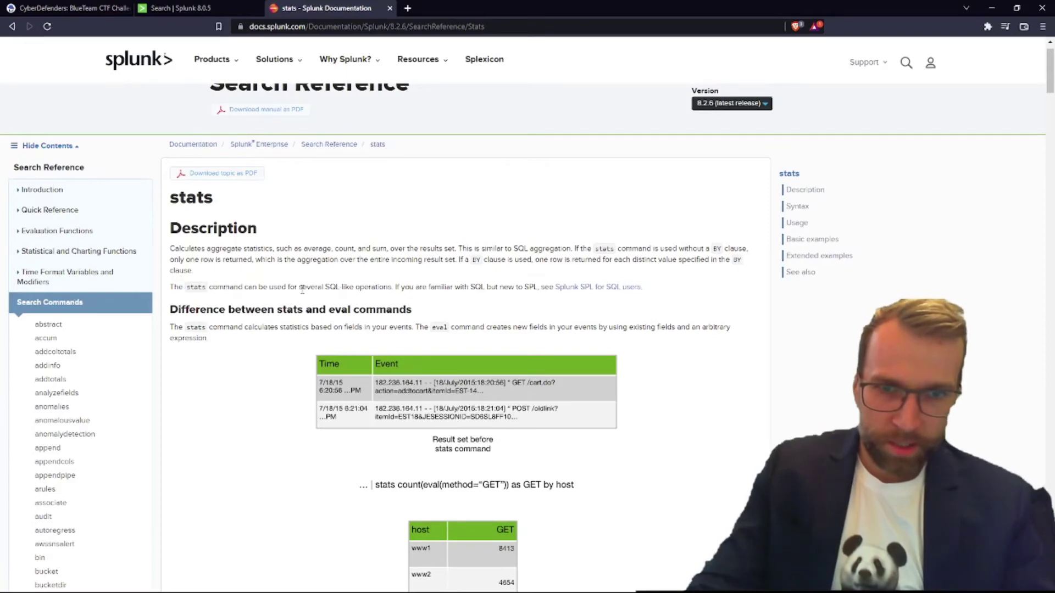
scroll(422, 293, "down", 3)
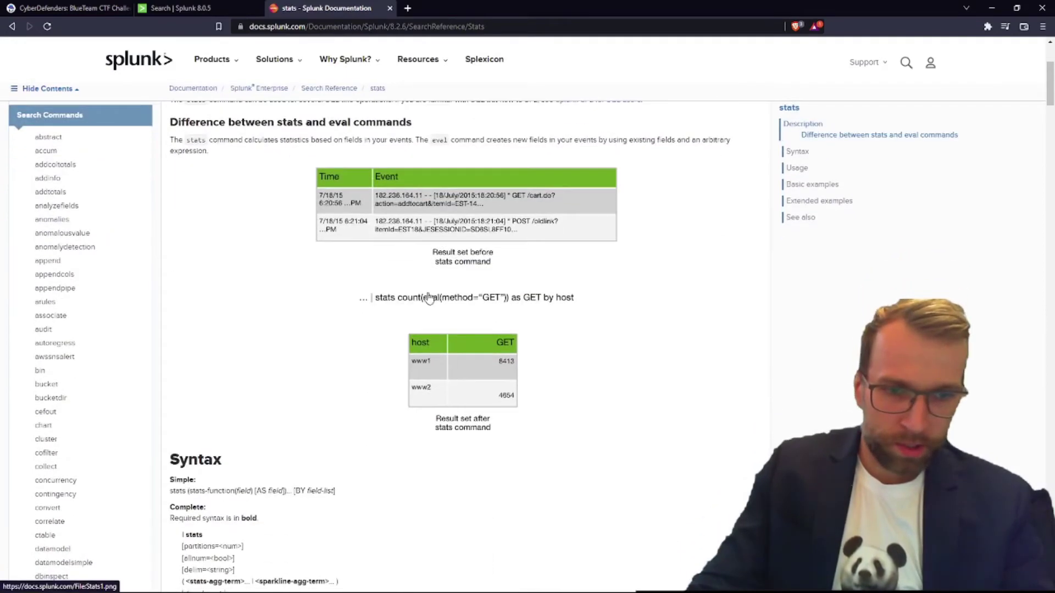
scroll(313, 298, "down", 4)
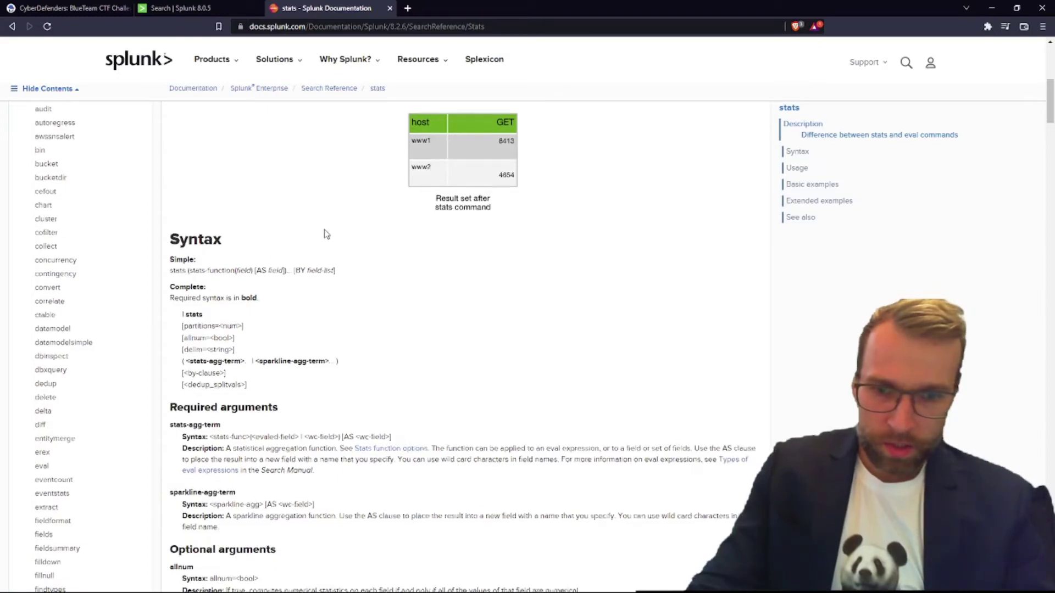
scroll(324, 232, "down", 4)
left_click(177, 8)
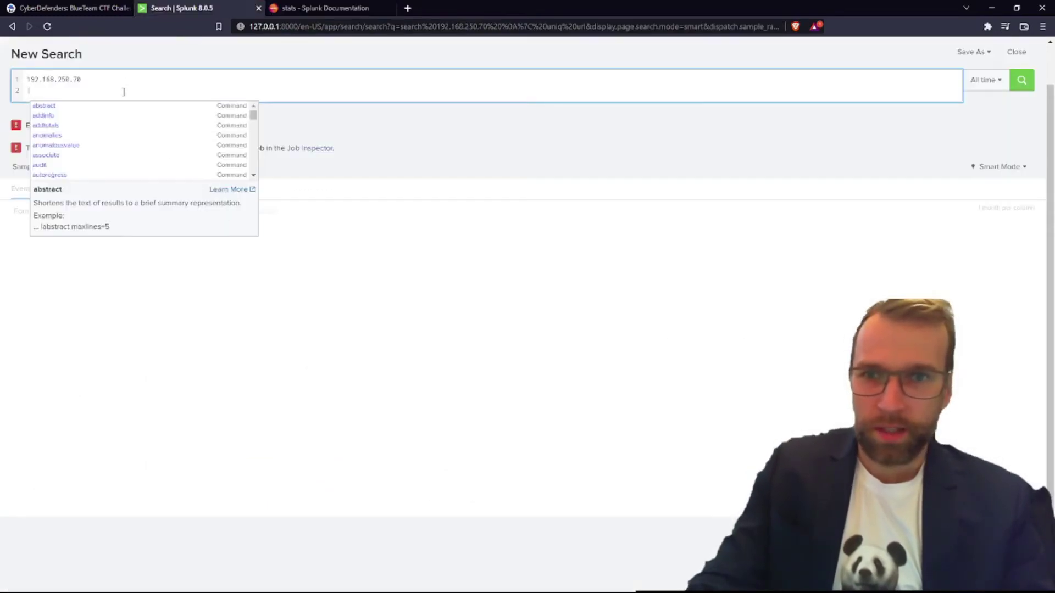
Try a contingency-table command on host, then erase it after it fails.
type("uni")
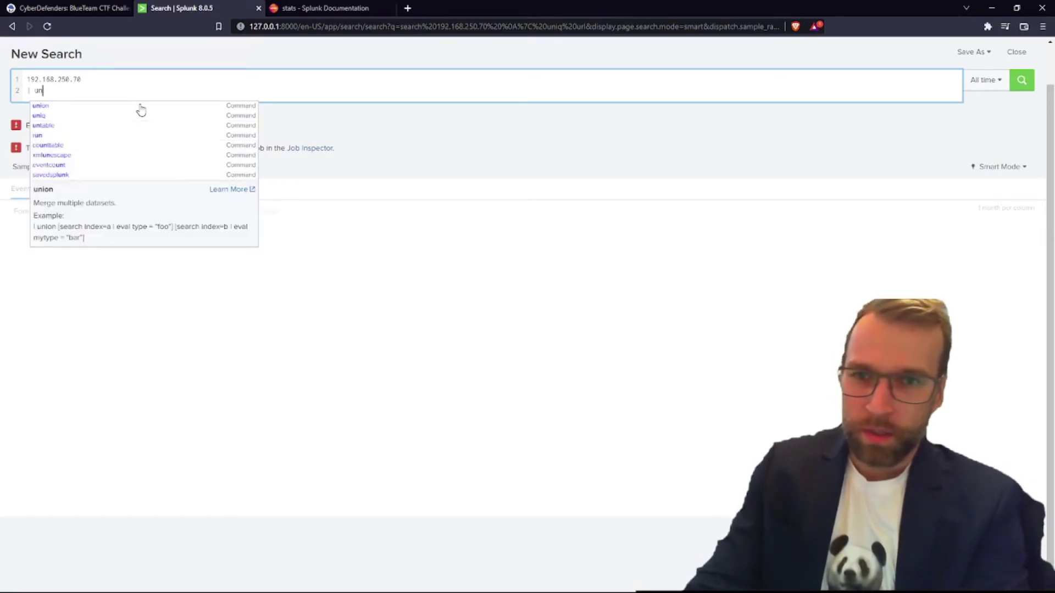
key("Down")
key("Down")
key("Down")
key("Down")
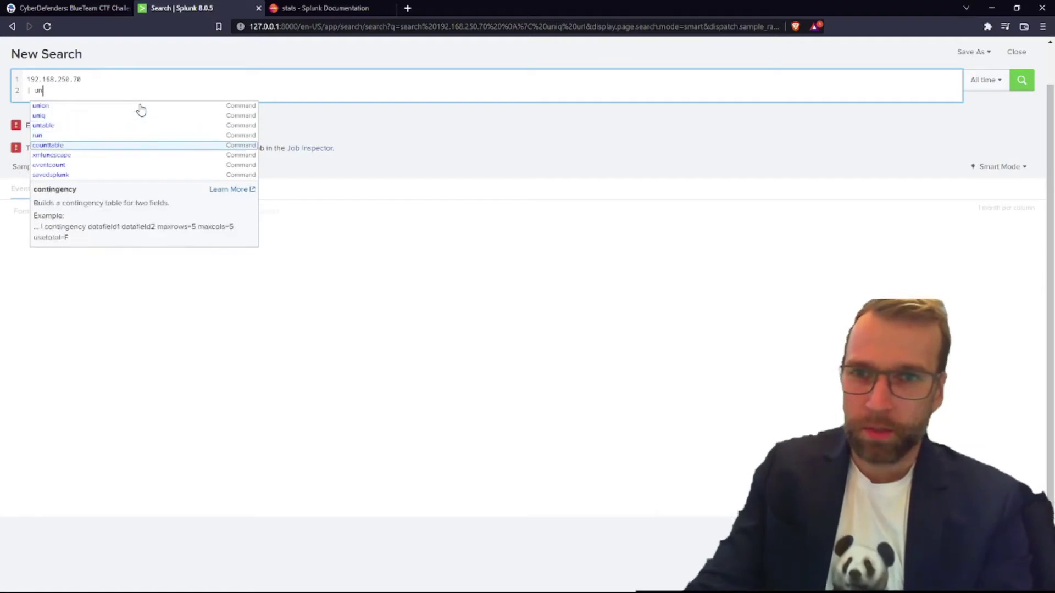
key("Return")
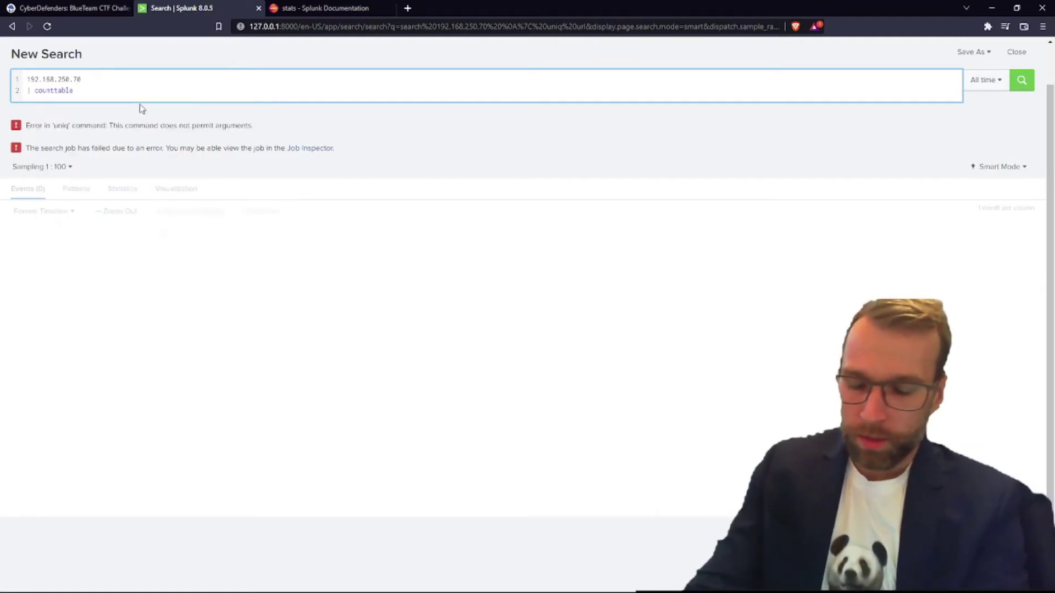
type("host")
key("Return")
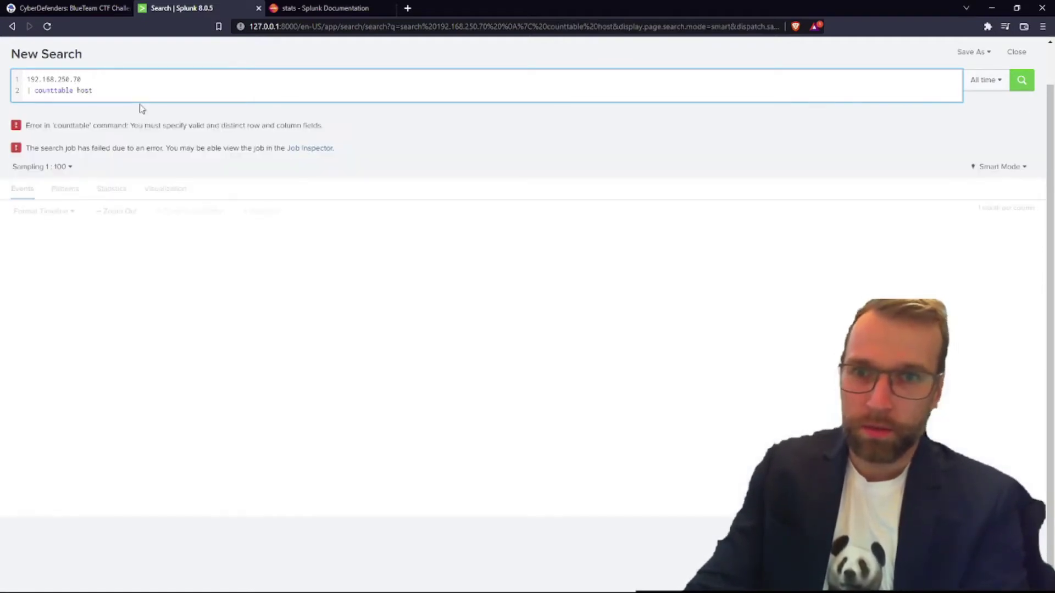
key("BackSpace")
key("BackSpace")
key("BackSpace")
key("BackSpace")
key("BackSpace")
key("BackSpace")
key("BackSpace")
key("BackSpace")
key("BackSpace")
key("BackSpace")
key("BackSpace")
key("BackSpace")
key("BackSpace")
key("BackSpace")
key("BackSpace")
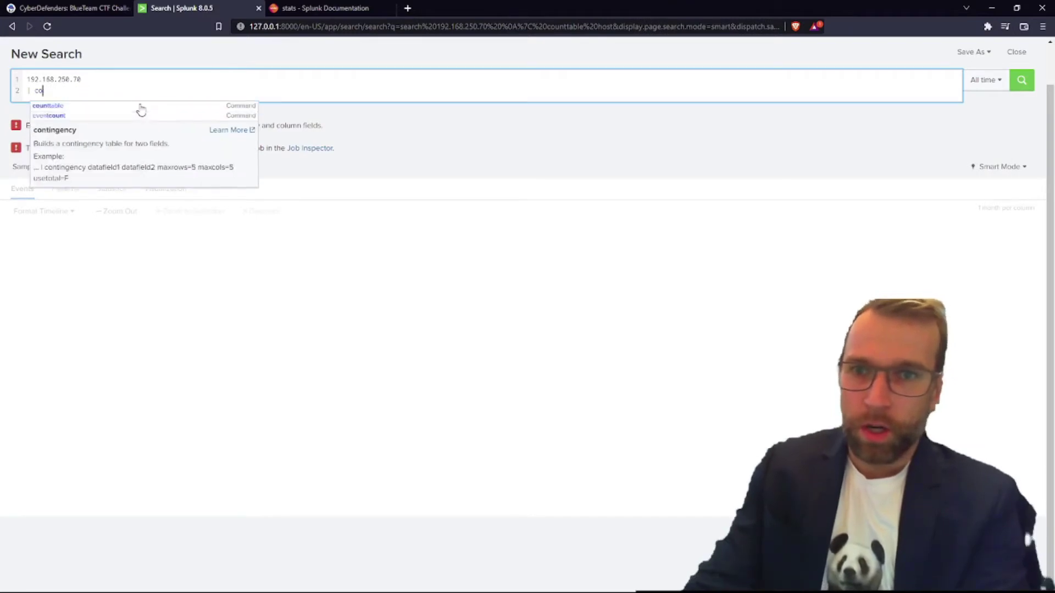
Run '| stats count by action, host' from the autocomplete suggestion.
type("stats")
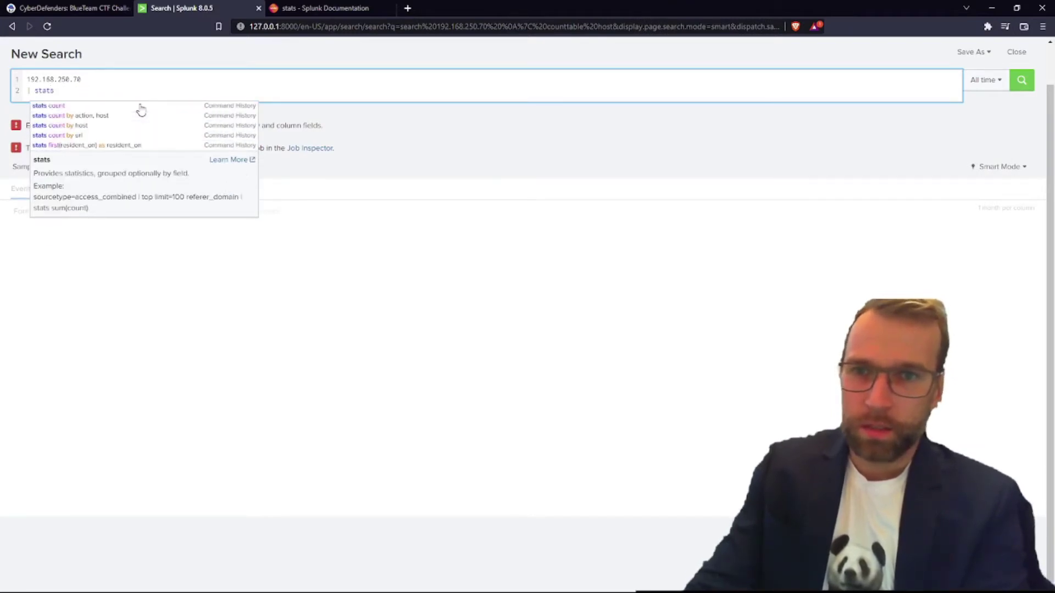
key("Down")
key("Down")
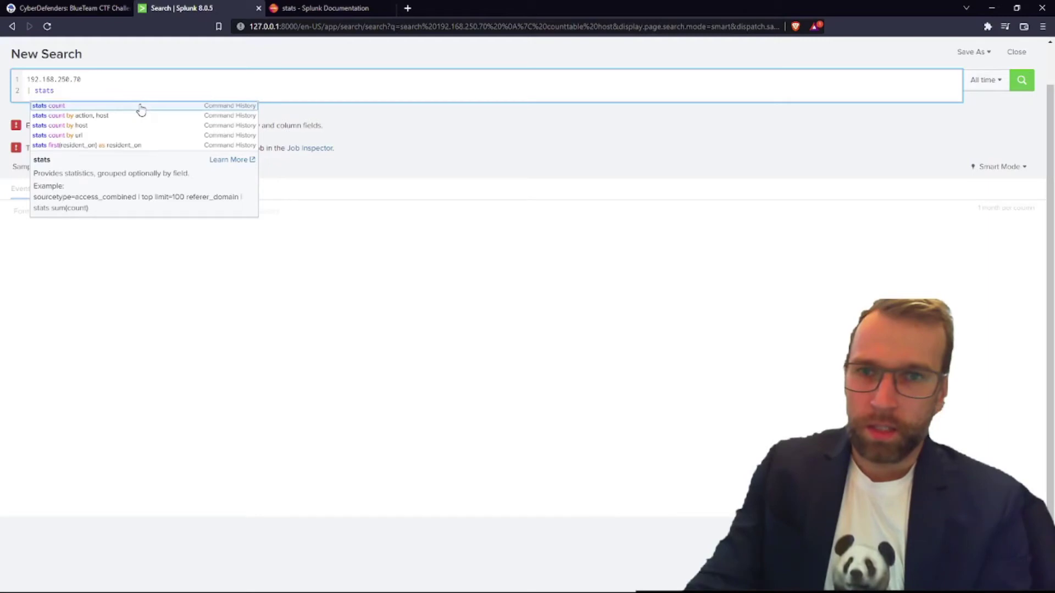
key("Return")
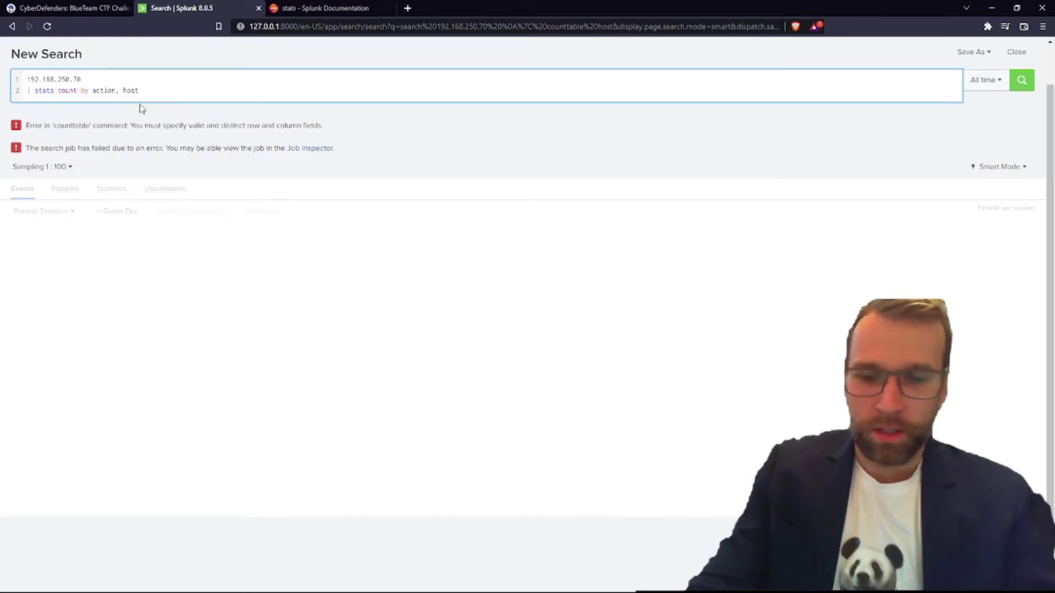
key("Return")
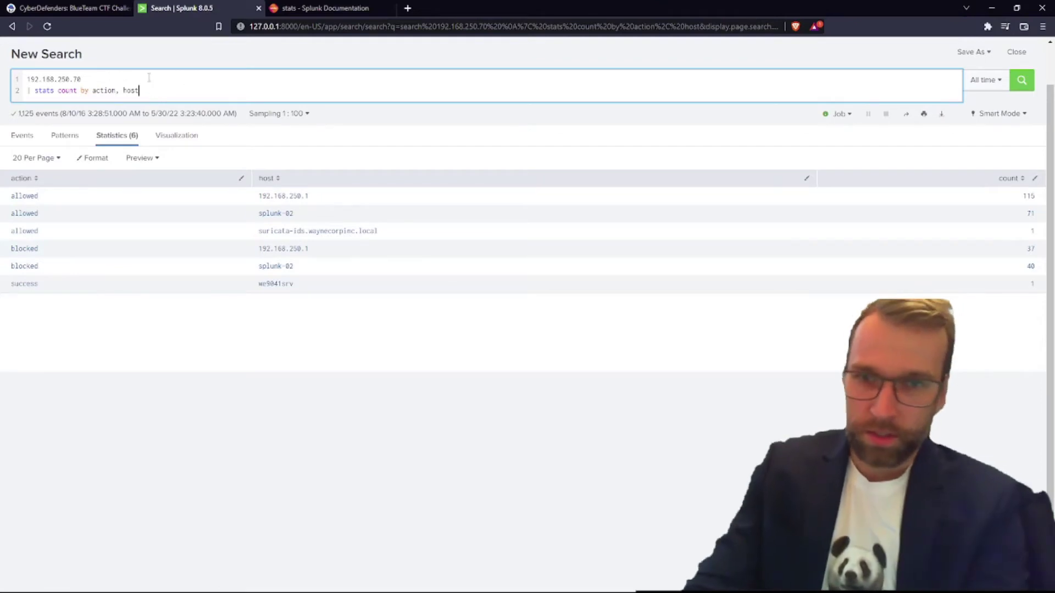
Count by action only: allowed 190, blocked 86, success 1.
key("BackSpace")
key("BackSpace")
key("BackSpace")
key("BackSpace")
key("BackSpace")
key("BackSpace")
key("BackSpace")
key("BackSpace")
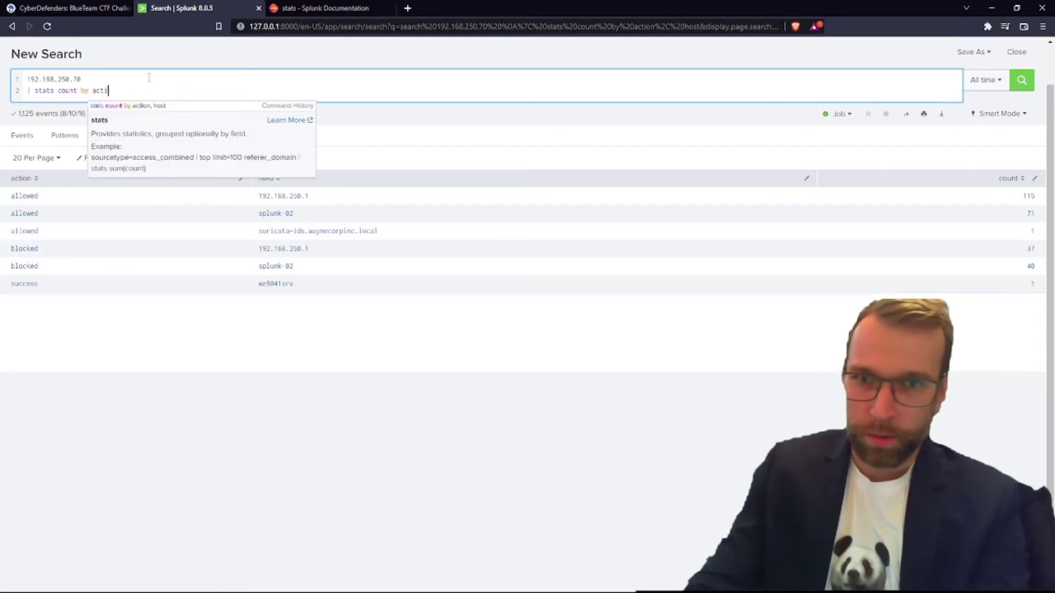
key("BackSpace")
key("BackSpace")
key("BackSpace")
key("BackSpace")
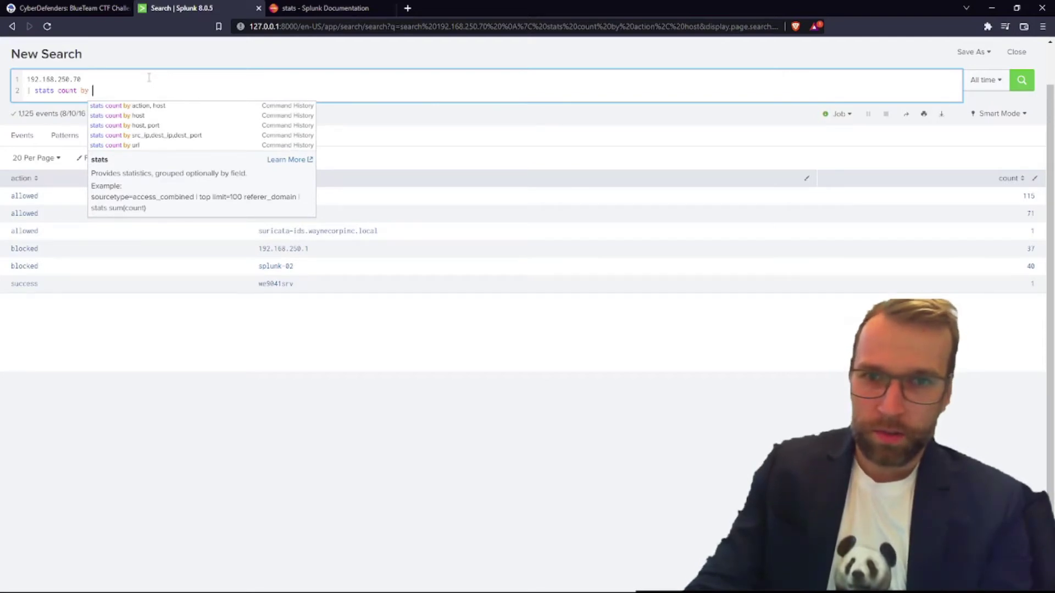
key("Down")
key("Down")
key("Down")
key("Down")
key("Down")
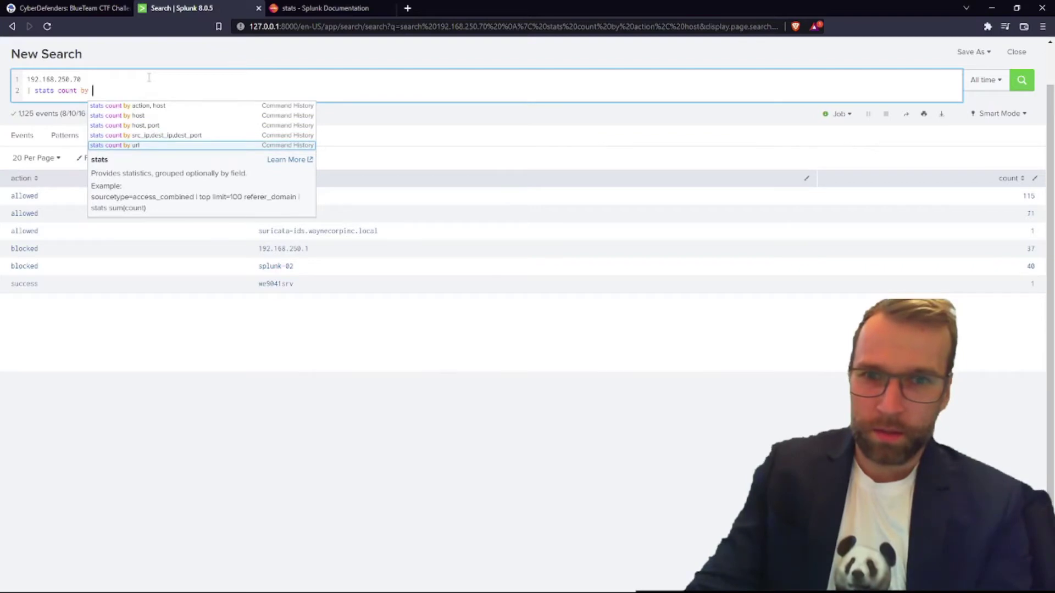
key("Up")
key("Up")
key("Up")
key("Up")
key("Up")
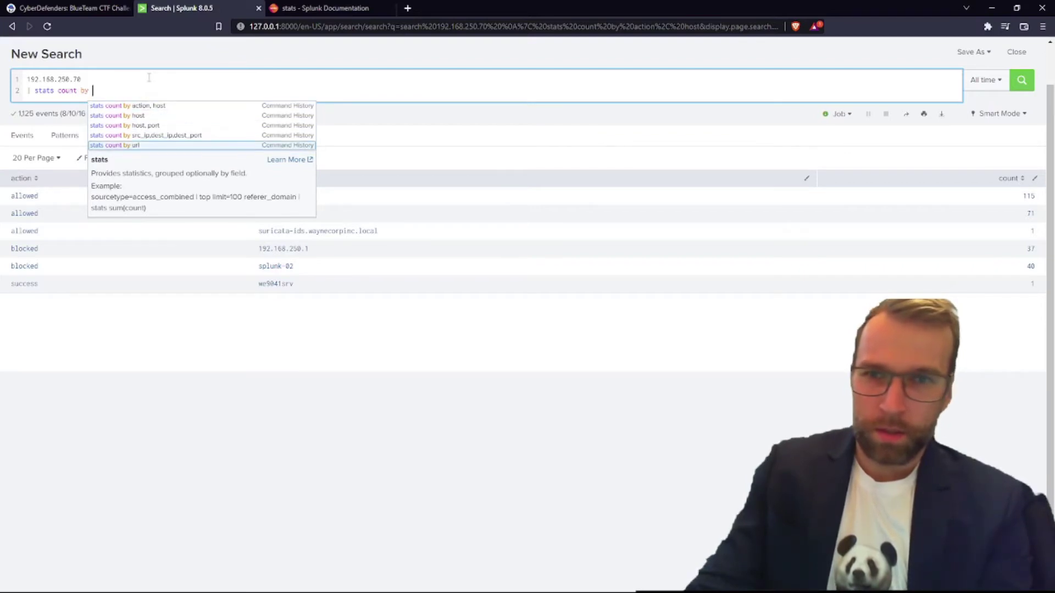
key("Down")
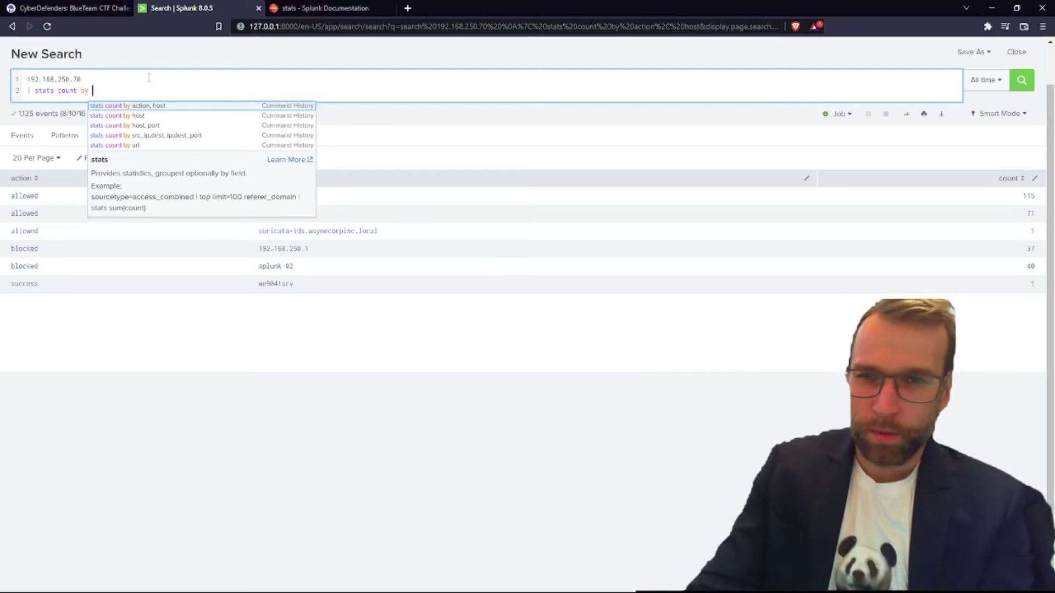
key("Down")
key("Down")
key("Down")
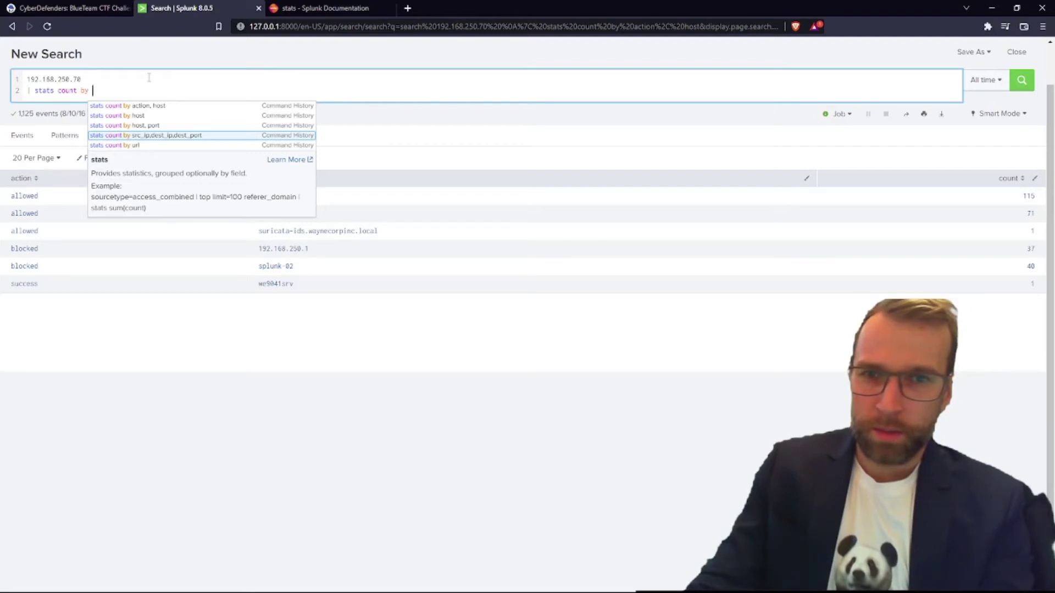
key("Up")
type("action")
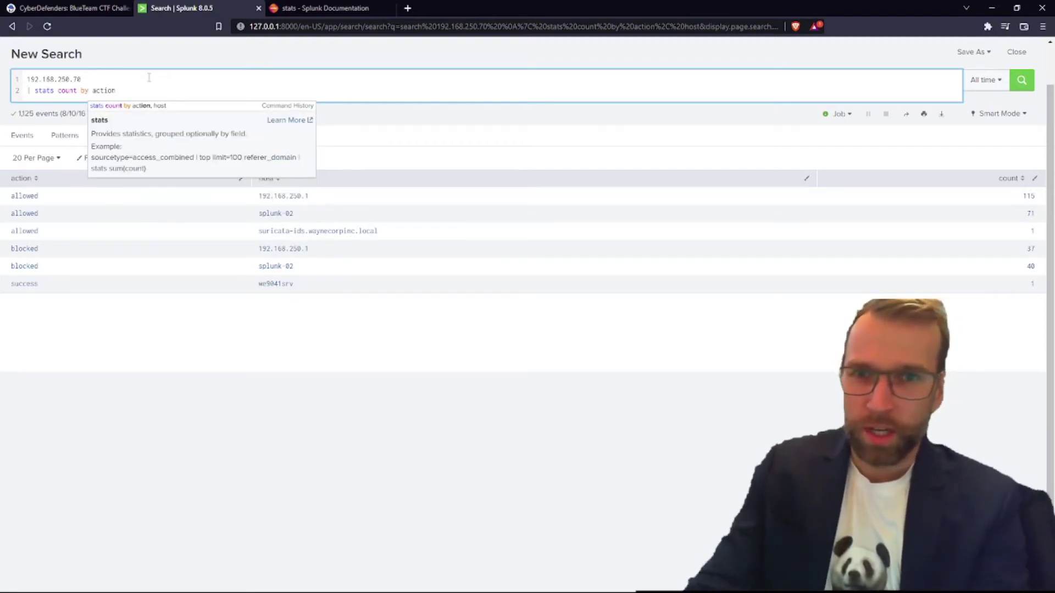
key("Return")
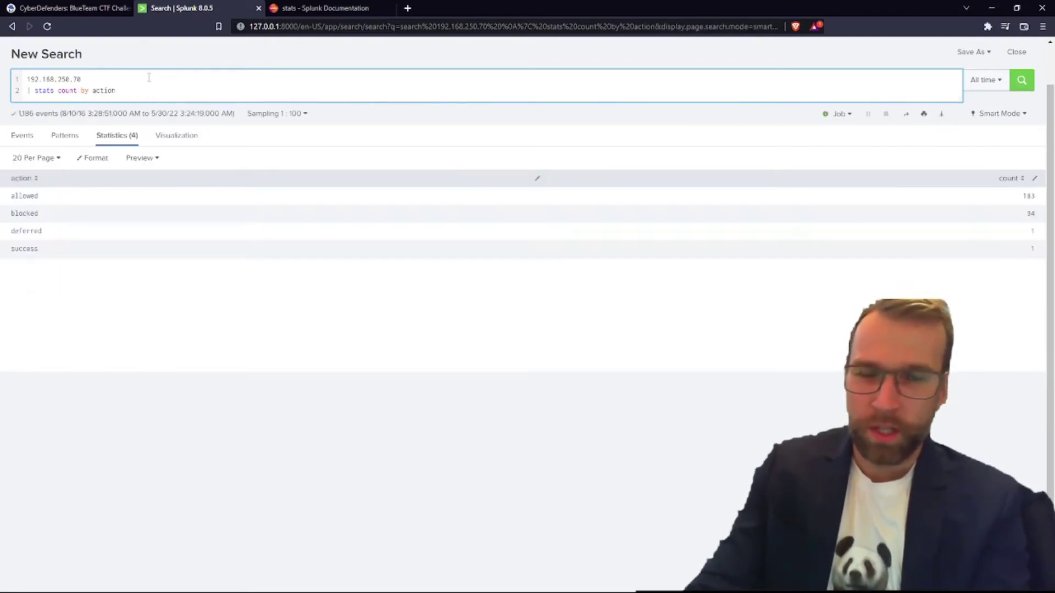
Drill into the success count to search events with action=success.
left_click(44, 250)
left_click(282, 323)
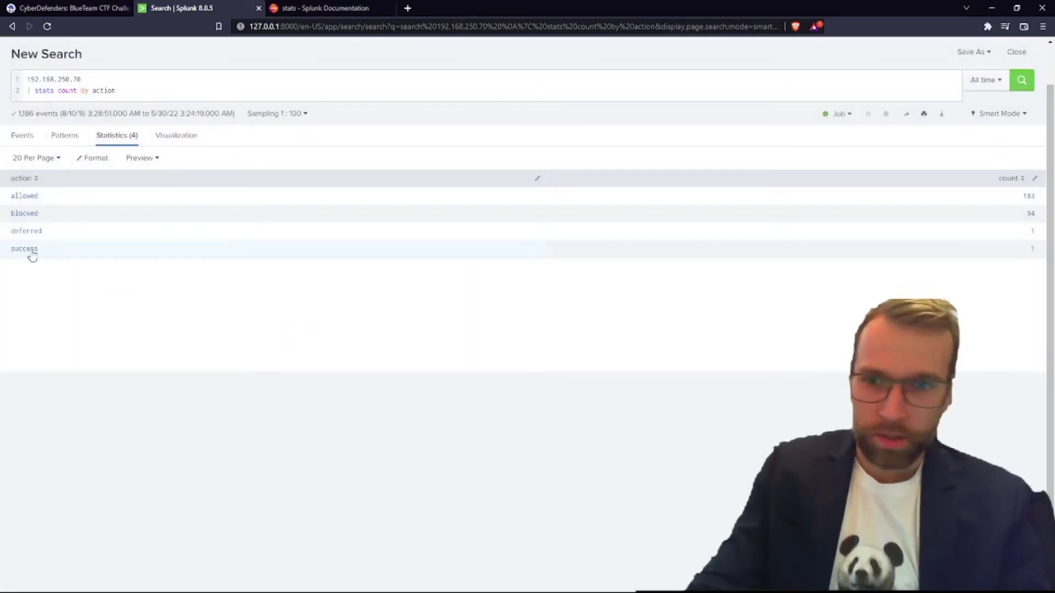
left_click(1033, 253)
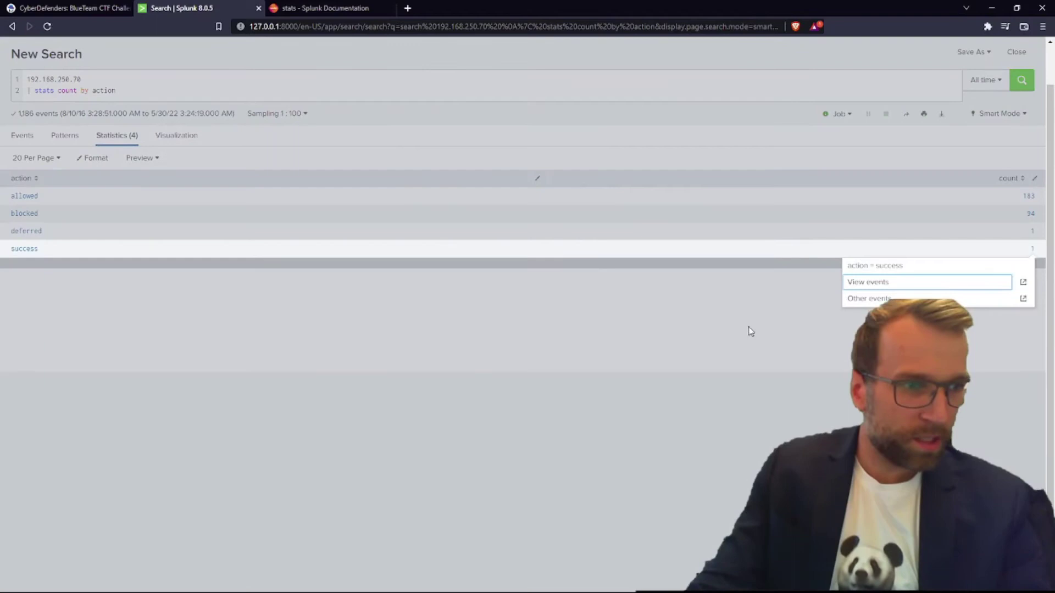
left_click(876, 283)
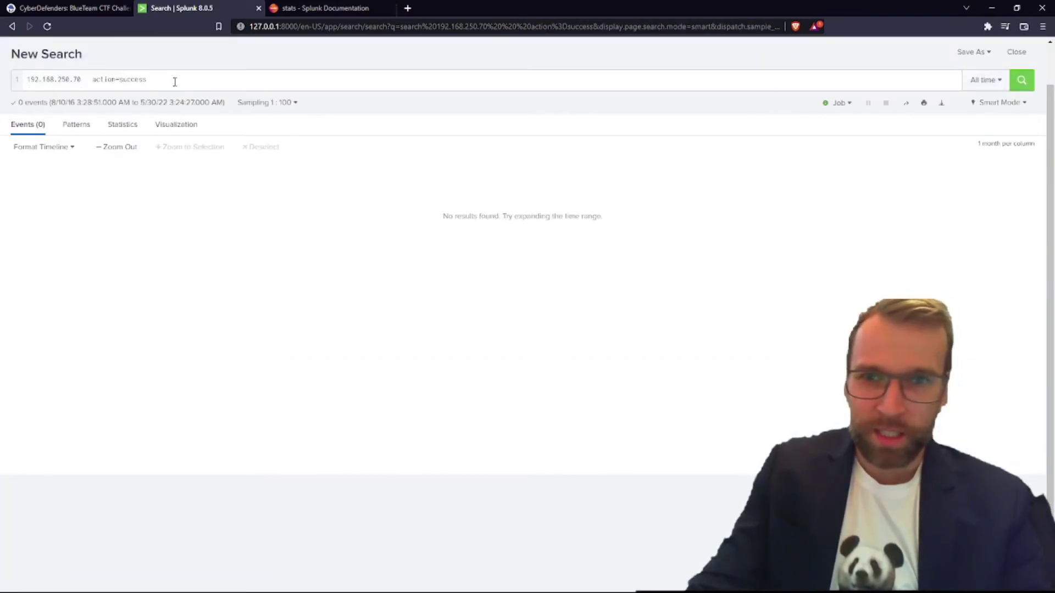
left_click(83, 80)
key("shift+Return")
type("|")
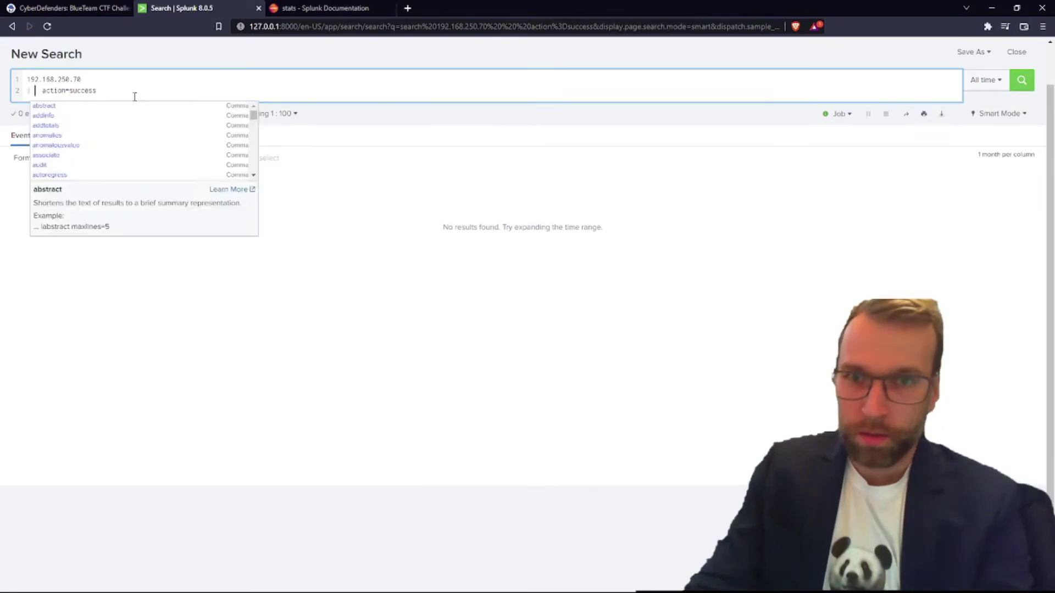
key("Return")
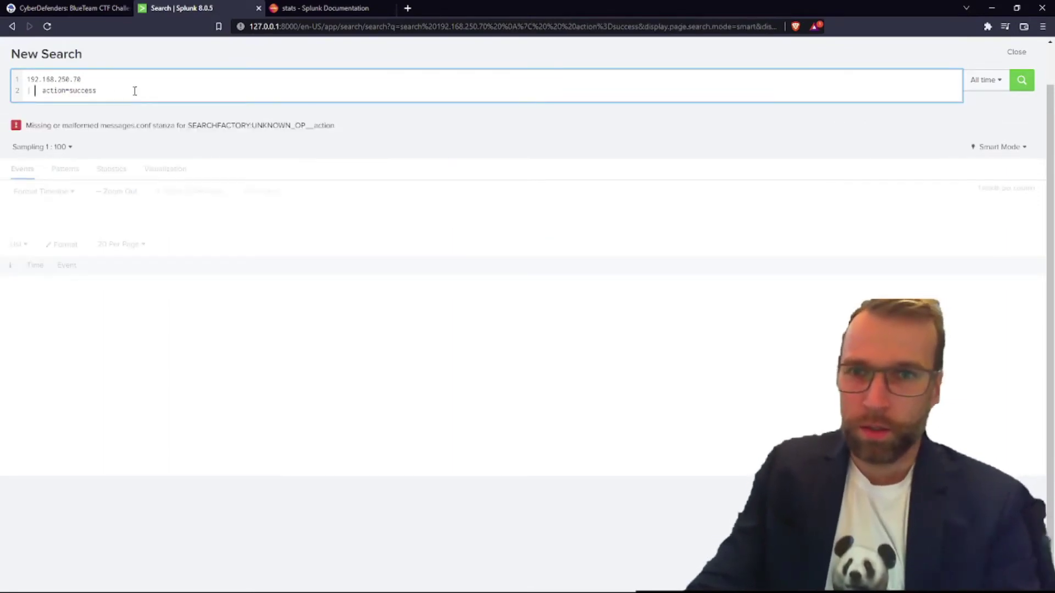
Try the search with only action=success, then restore the IP and pipe lines.
key("Delete")
key("Escape")
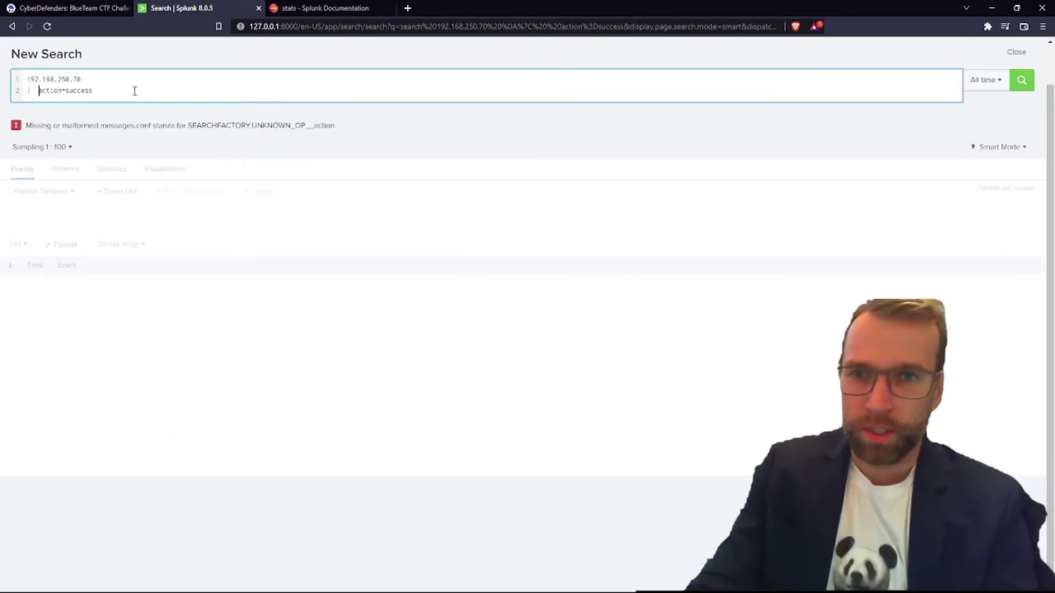
key("BackSpace")
key("BackSpace")
key("BackSpace")
key("BackSpace")
key("BackSpace")
key("BackSpace")
key("BackSpace")
key("BackSpace")
key("BackSpace")
key("BackSpace")
key("BackSpace")
key("BackSpace")
key("BackSpace")
key("BackSpace")
key("BackSpace")
key("BackSpace")
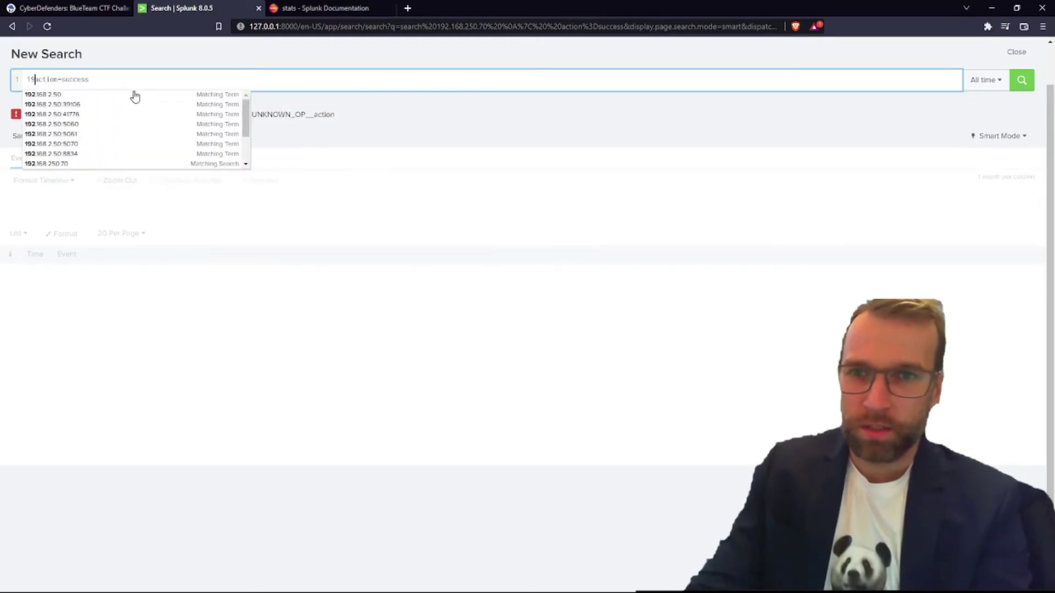
key("Return")
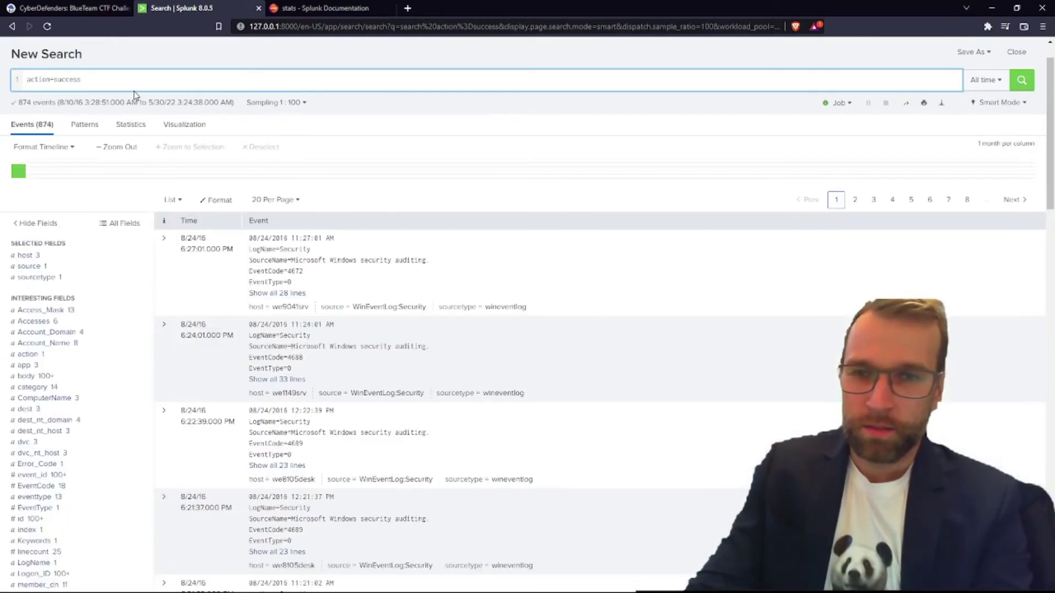
key("ctrl+z")
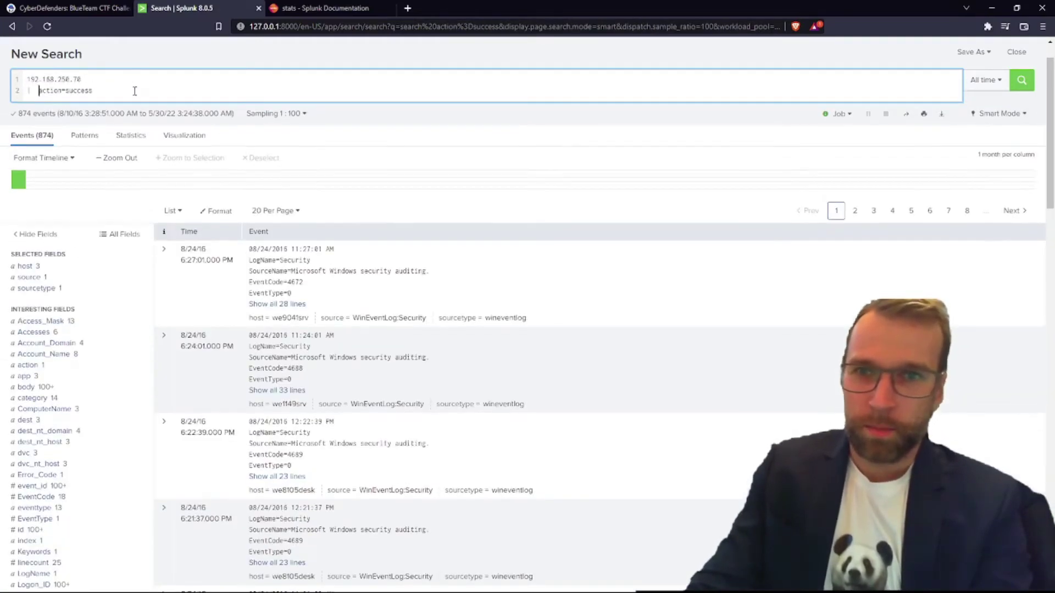
key("Return")
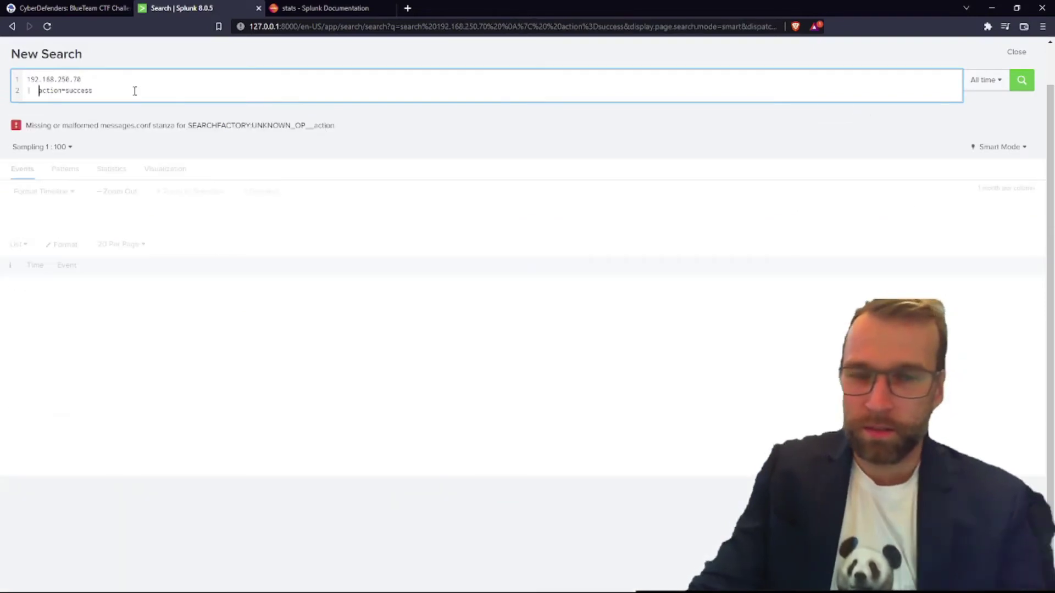
Restore 'stats count by action' and open the success events in a new tab.
left_click_drag(118, 91, 37, 91)
type("stats ")
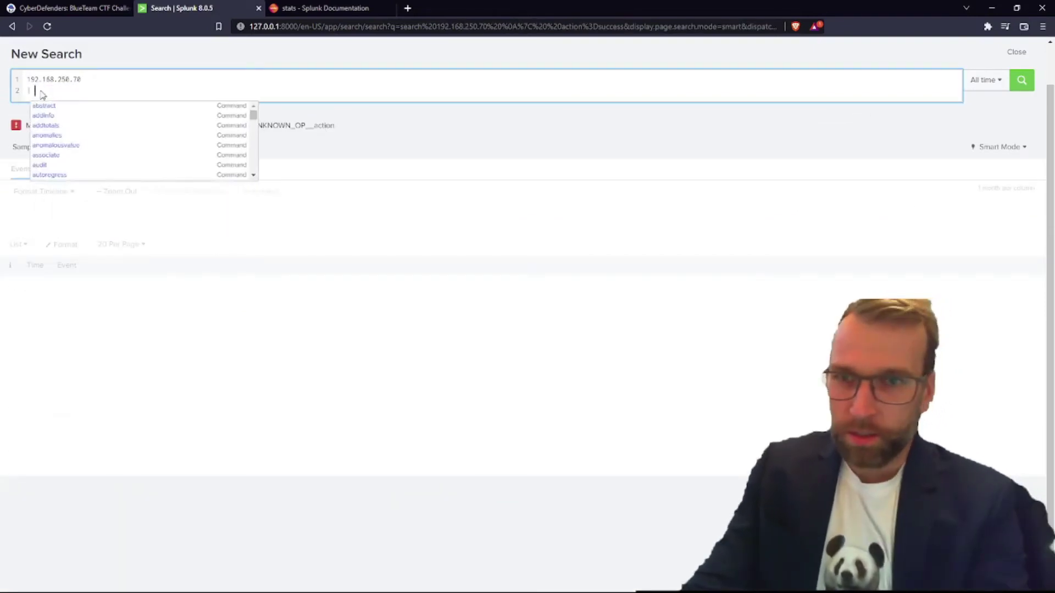
type("count")
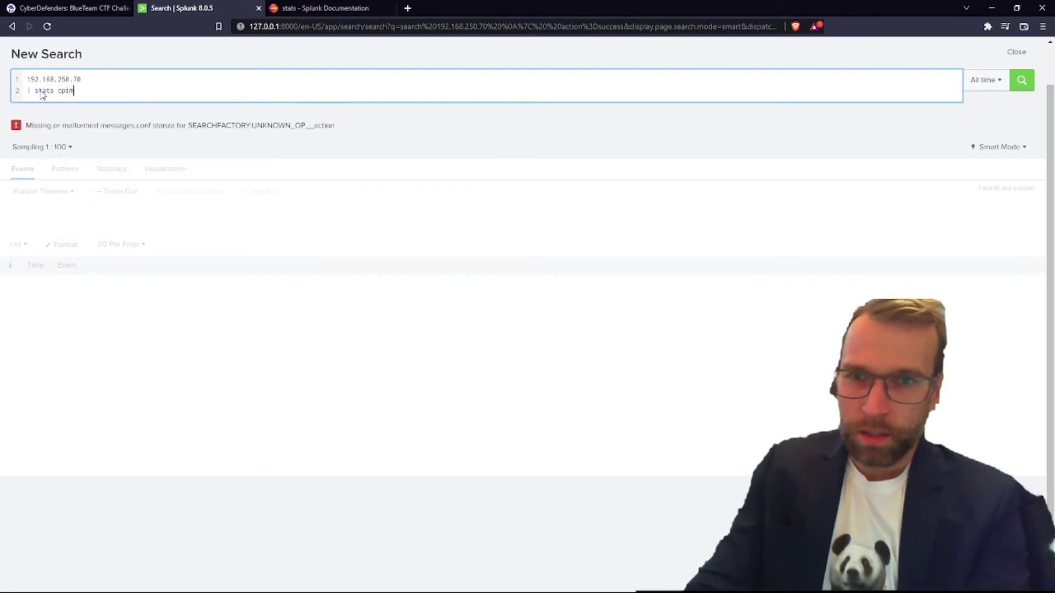
key("BackSpace")
key("BackSpace")
key("BackSpace")
key("BackSpace")
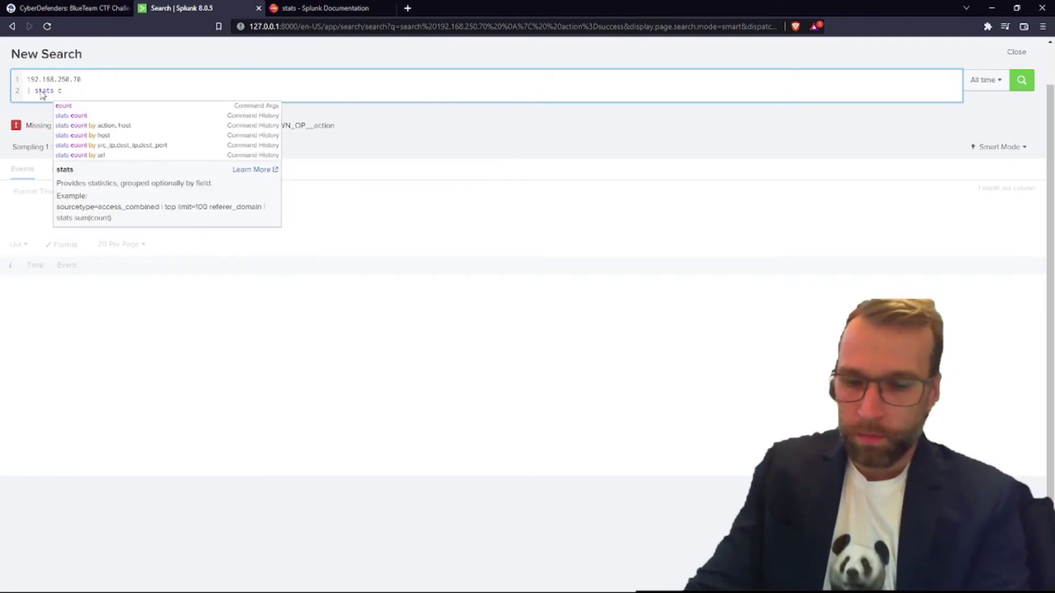
type("ount by")
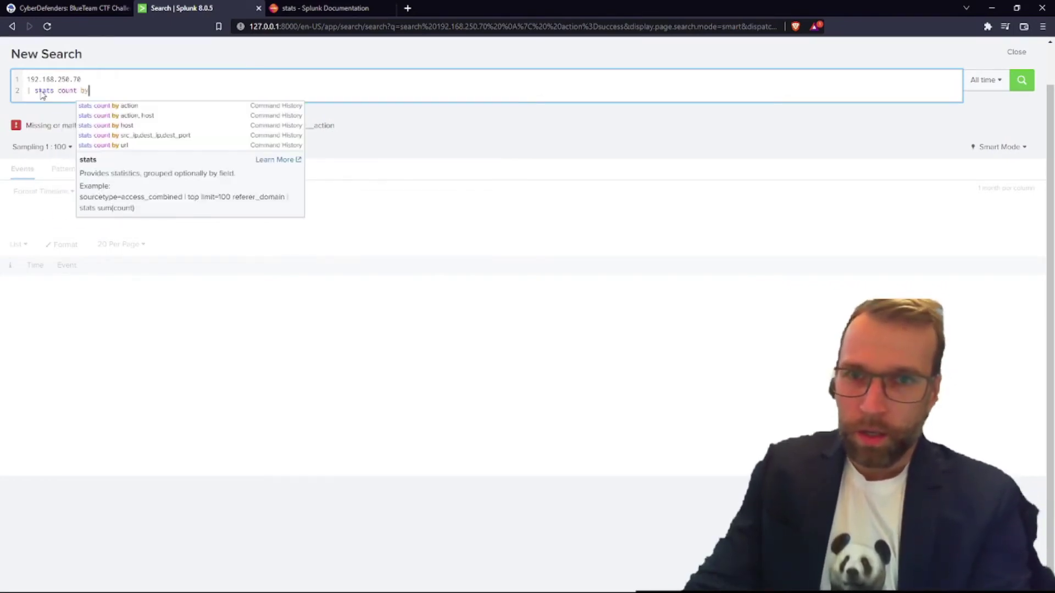
key("Down")
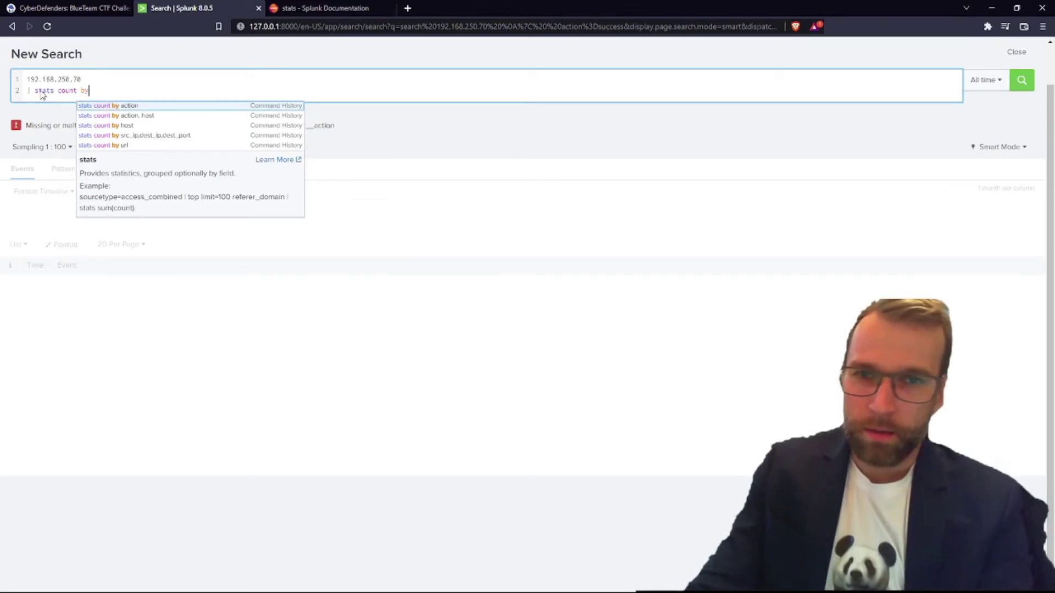
key("Return")
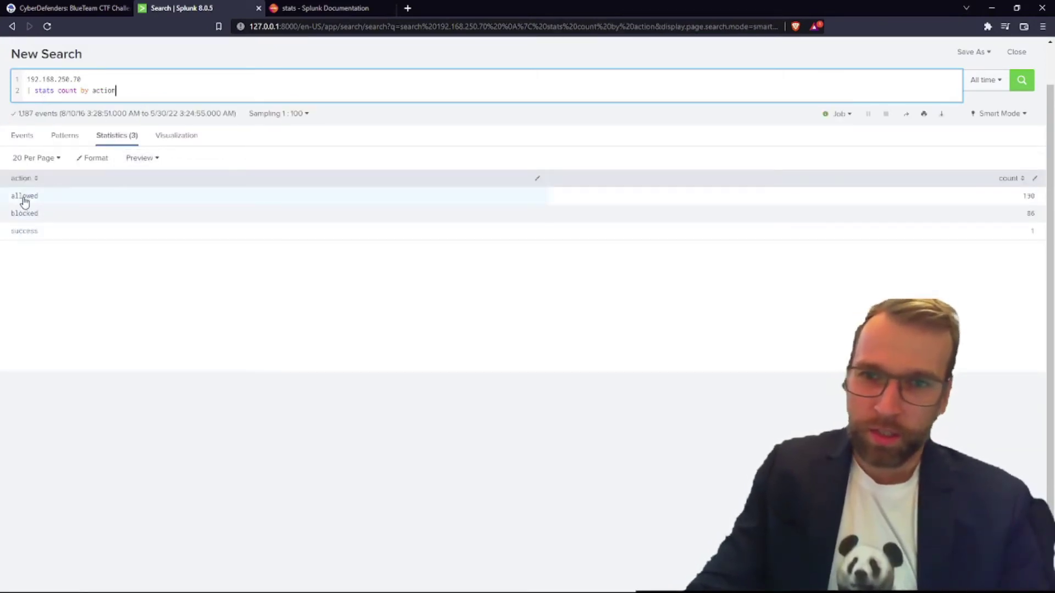
left_click(27, 232)
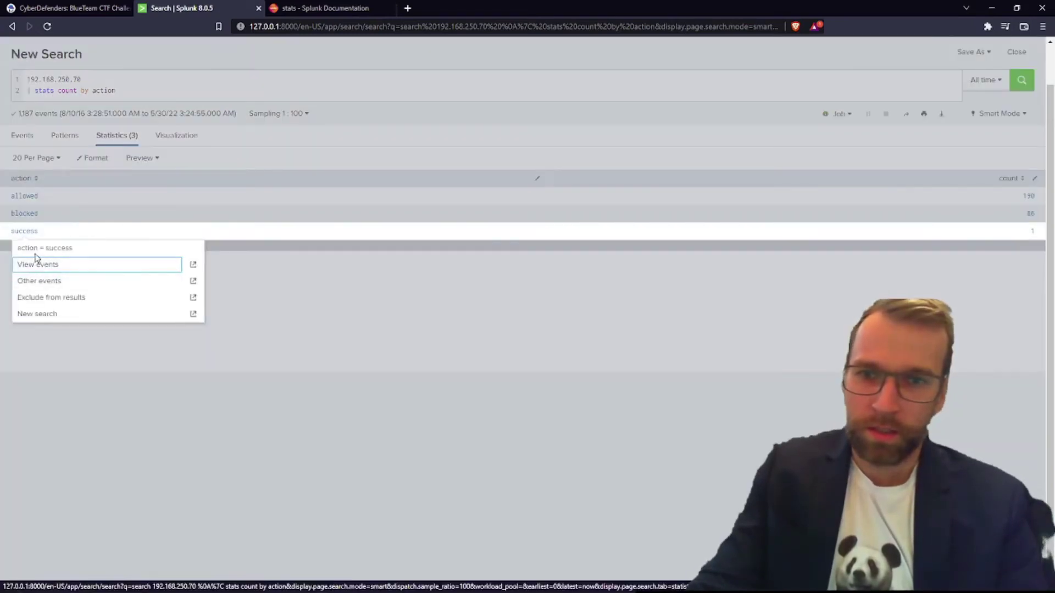
left_click(193, 264)
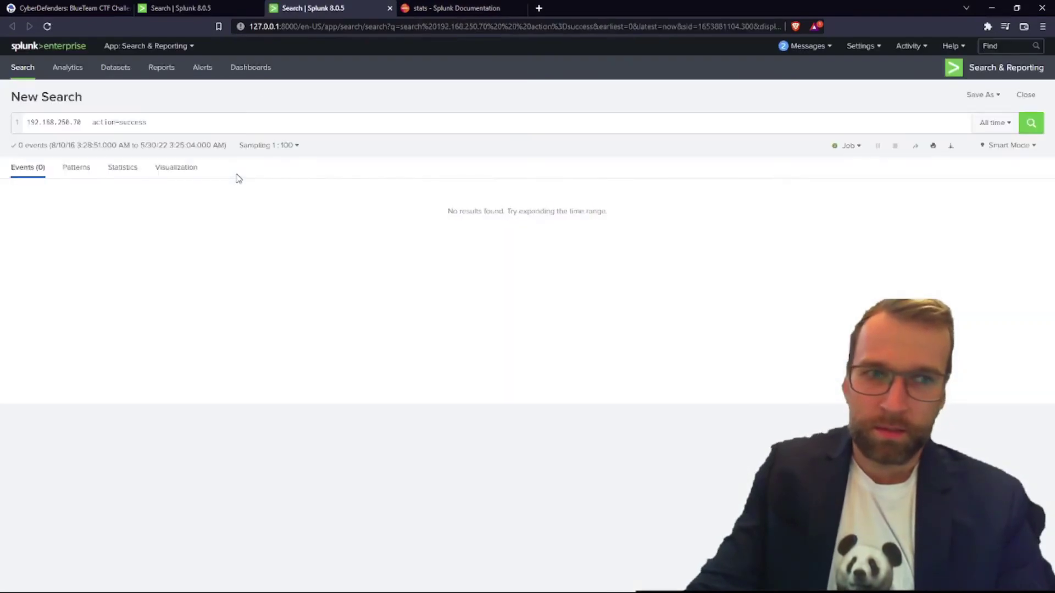
Open the allowed-action events for 192.168.250.70 in a new tab.
left_click(205, 8)
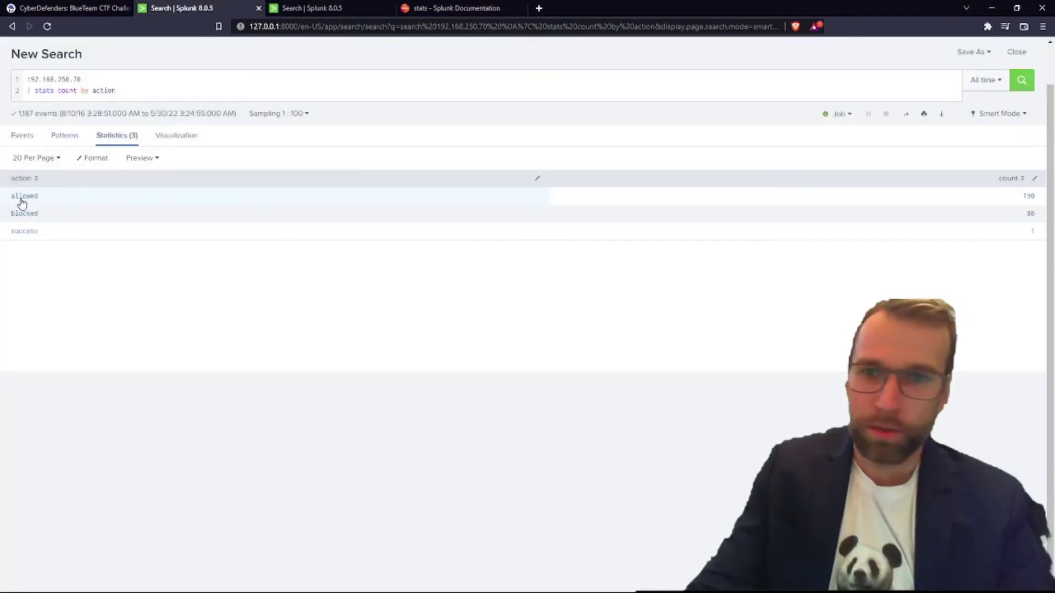
left_click(22, 201)
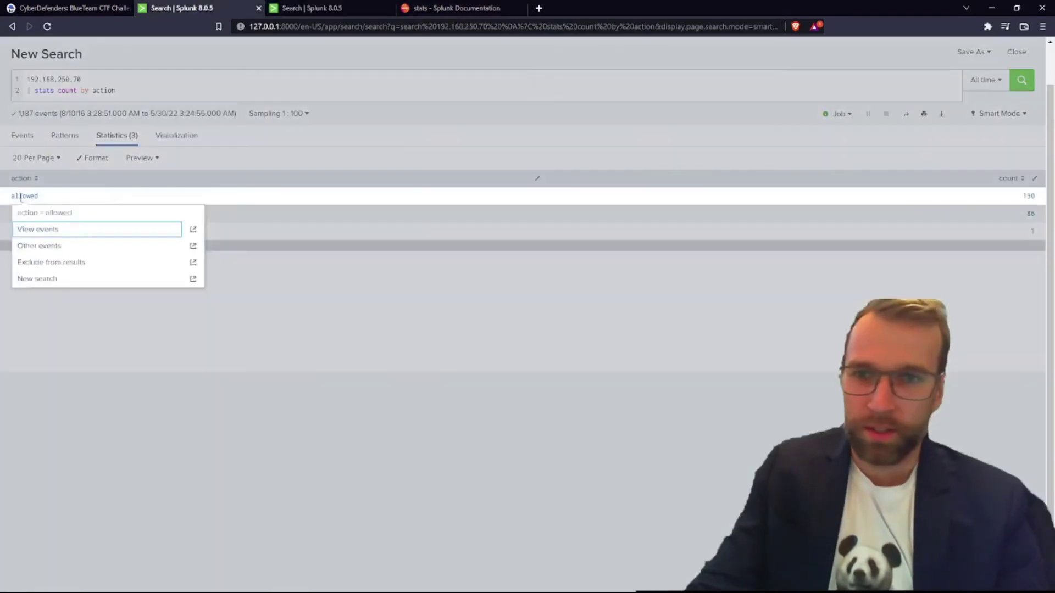
left_click(195, 230)
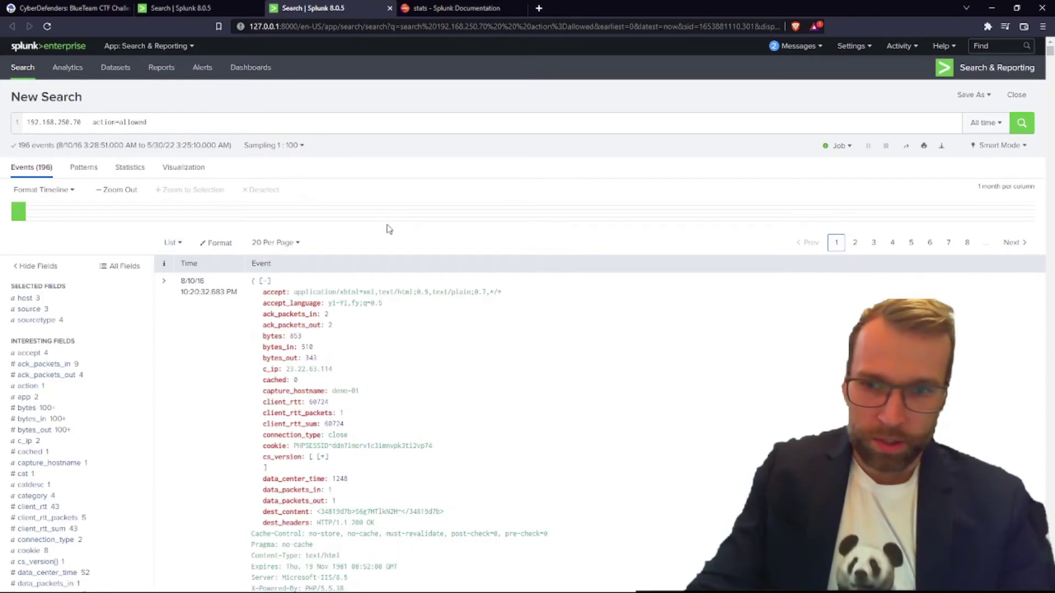
Review the proto and http_content_type value summaries of the 196 allowed events.
scroll(125, 359, "down", 3)
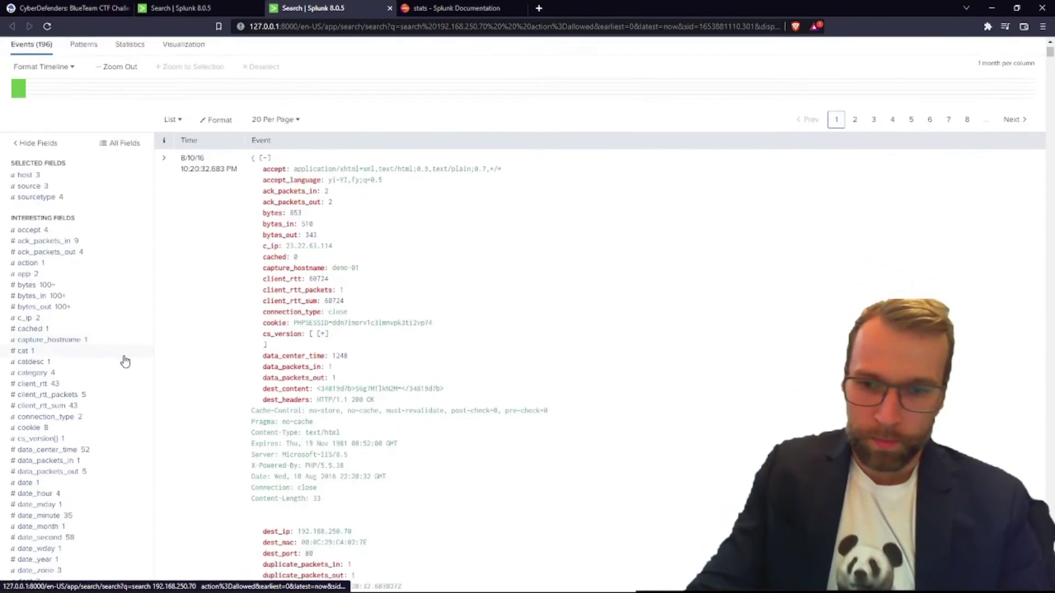
scroll(126, 360, "down", 15)
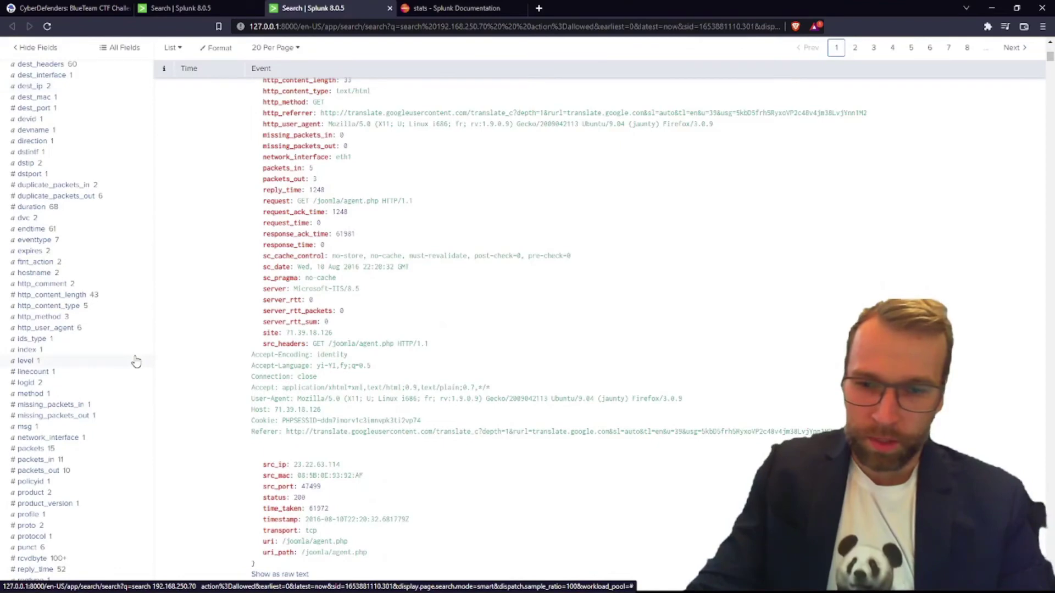
left_click(25, 526)
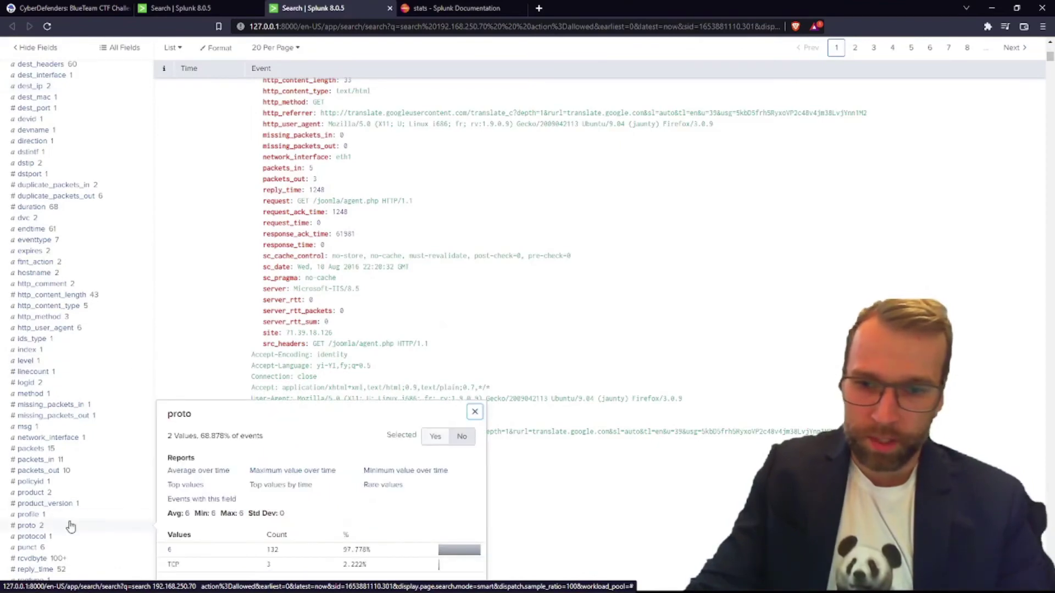
scroll(130, 335, "down", 3)
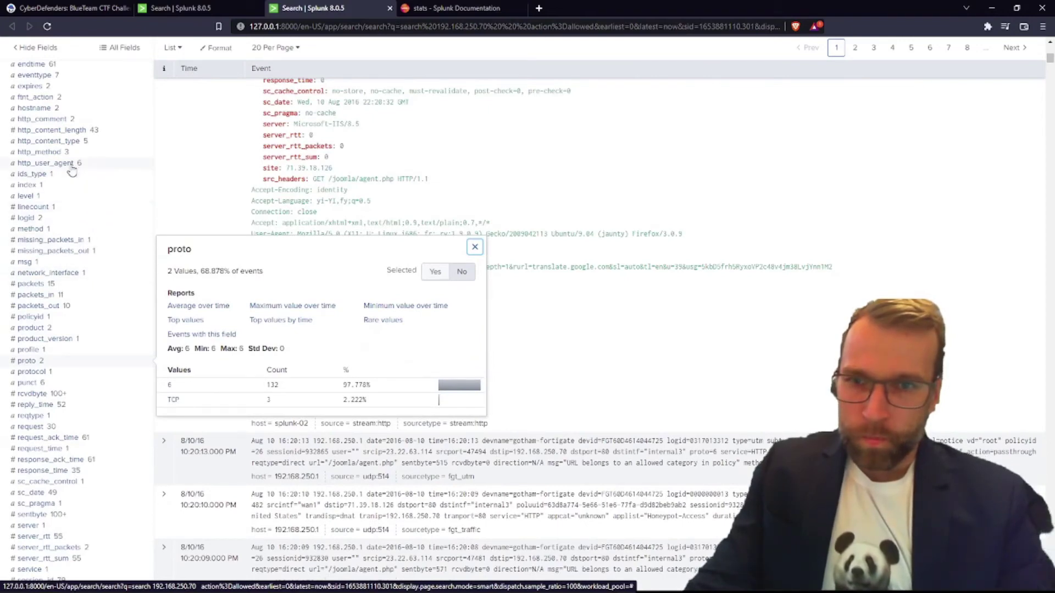
left_click(58, 143)
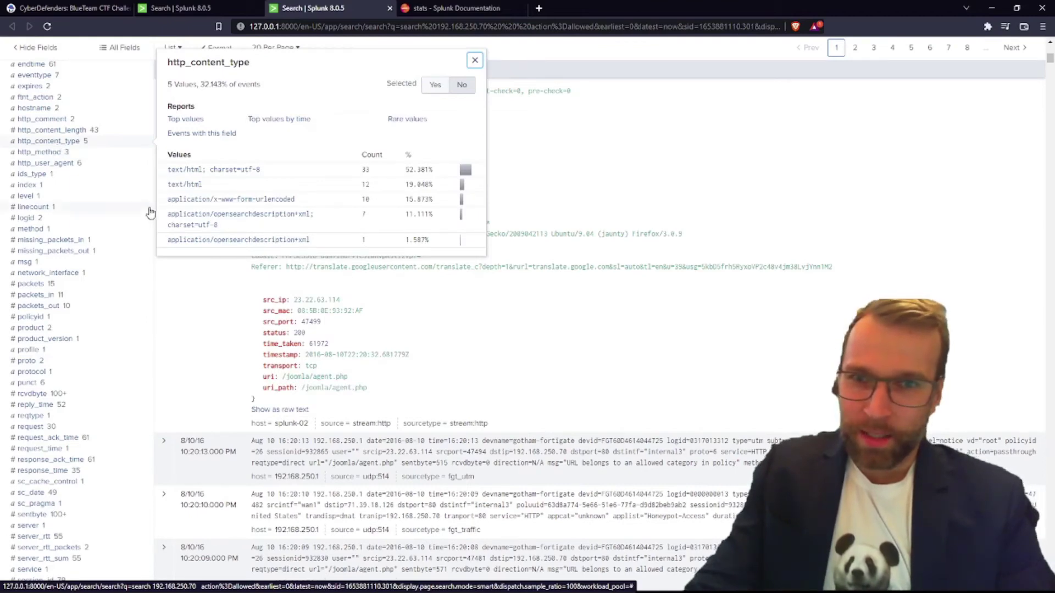
scroll(141, 219, "up", 10)
Drop the action=allowed filter, rerun for 192.168.250.70 alone, and discard a half-typed stats clause.
left_click_drag(174, 130, 90, 123)
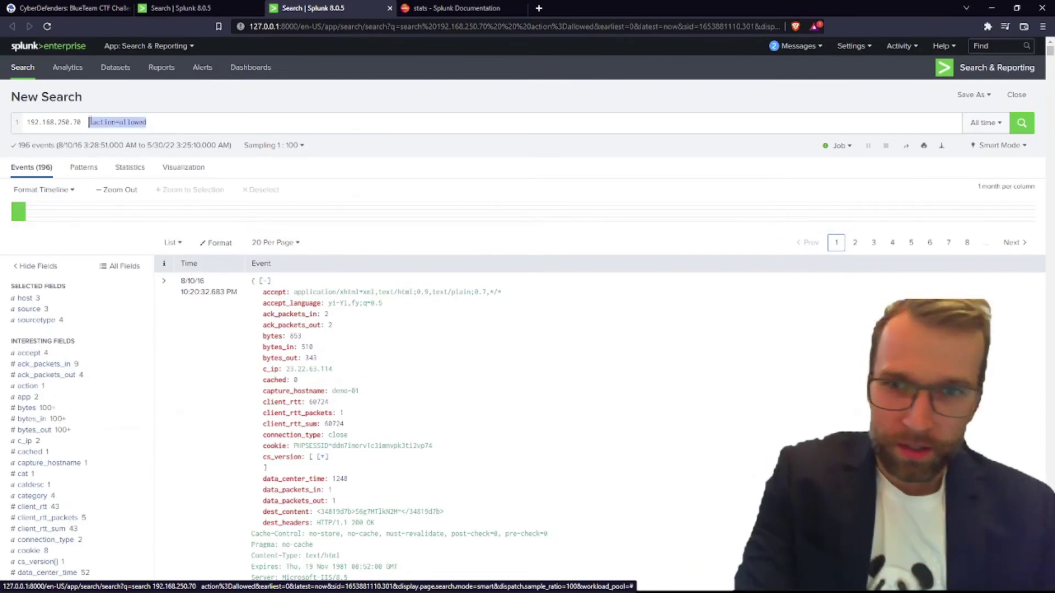
key("BackSpace")
key("Return")
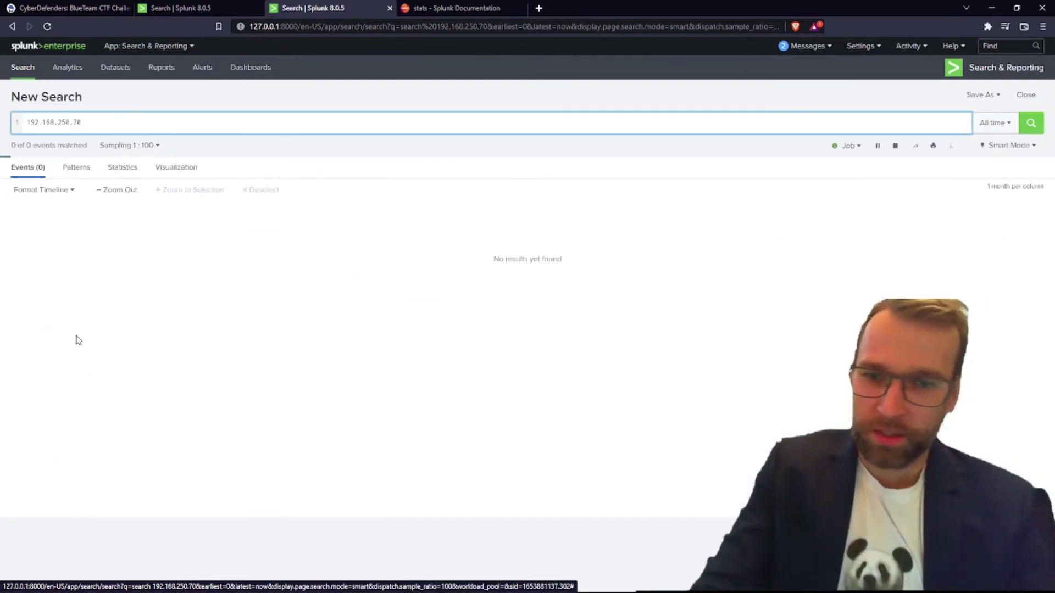
type("| sta")
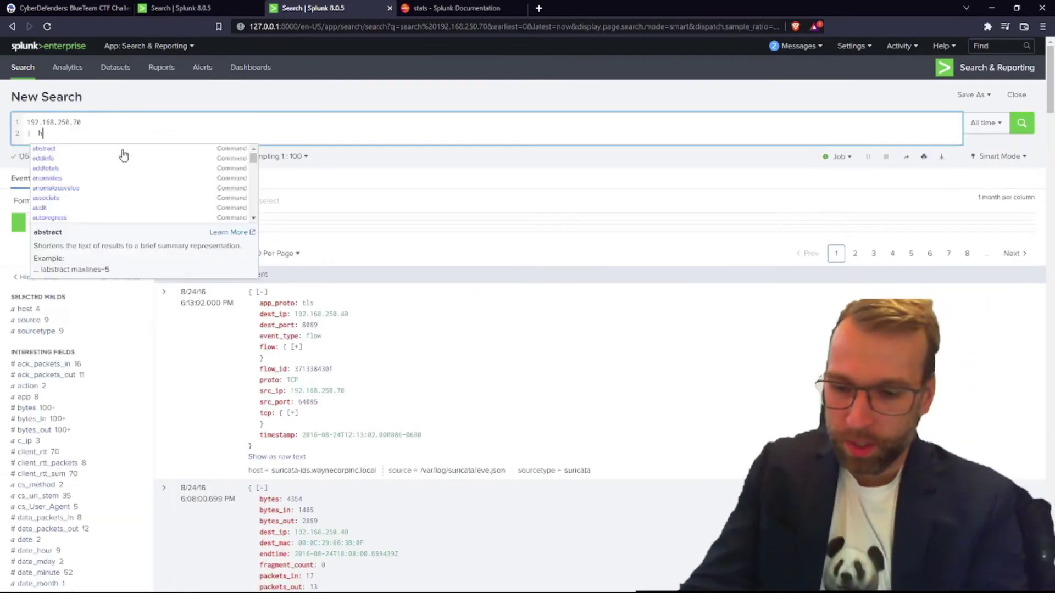
type("ts http cp")
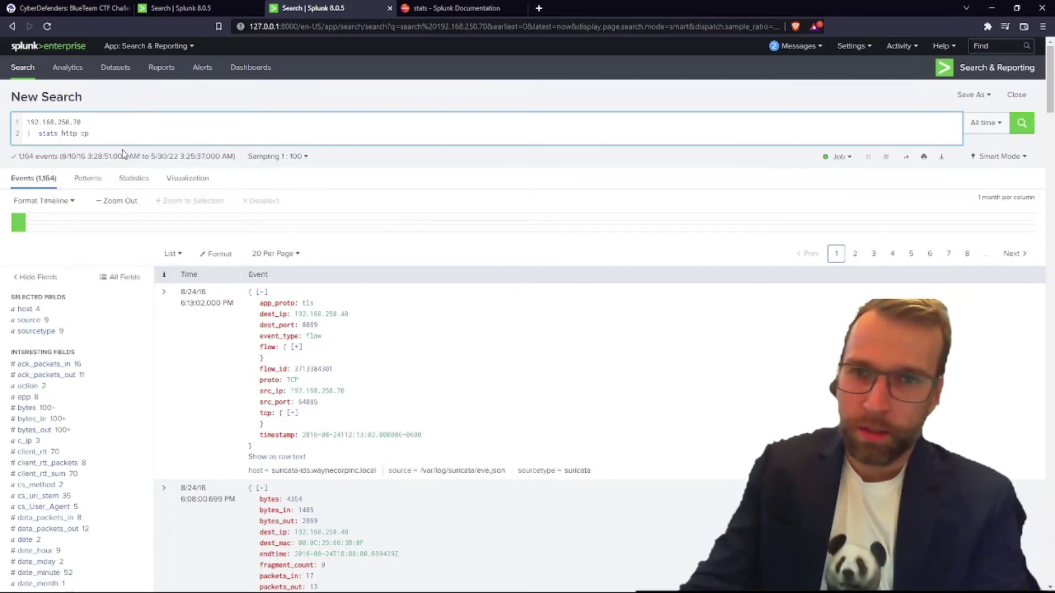
key("BackSpace")
type("or")
key("BackSpace")
key("BackSpace")
key("BackSpace")
key("BackSpace")
key("BackSpace")
key("BackSpace")
key("BackSpace")
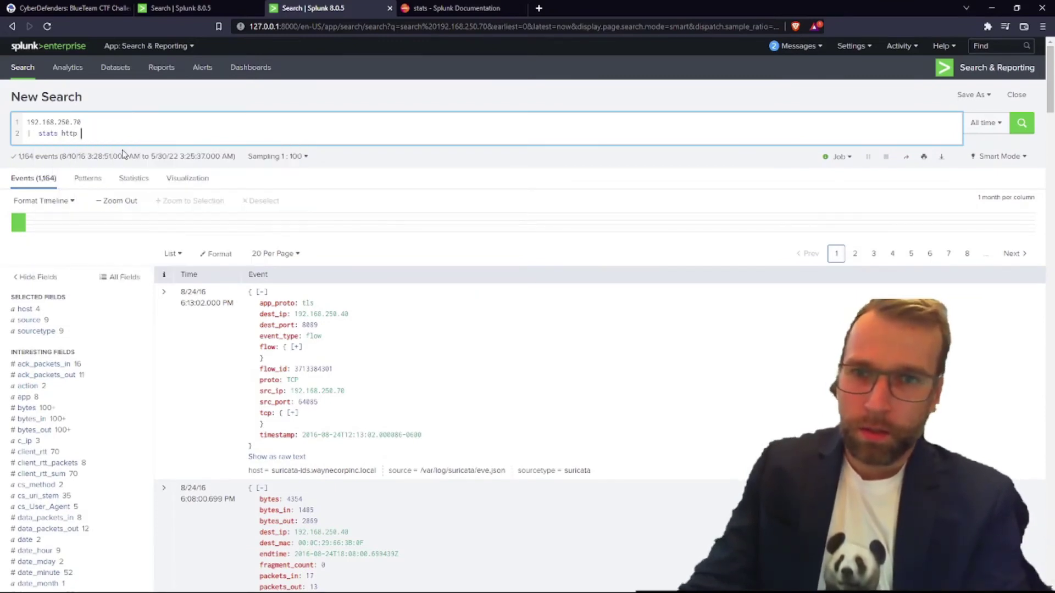
key("BackSpace")
key("BackSpace")
key("BackSpace")
key("BackSpace")
key("BackSpace")
key("BackSpace")
key("BackSpace")
key("BackSpace")
key("BackSpace")
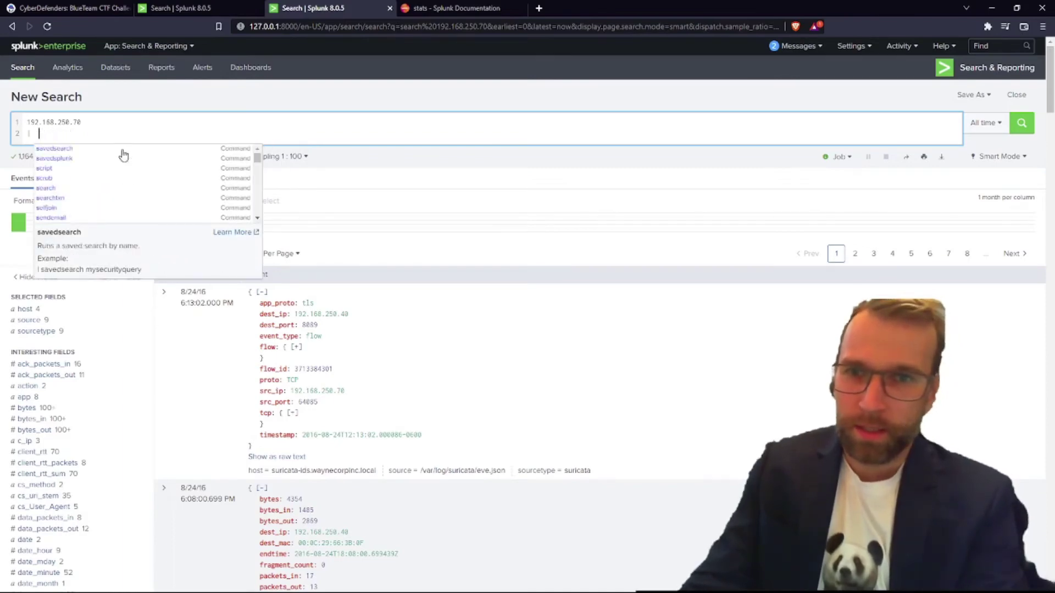
Filter the IP's events to http.http_content_type=image/png from the field's values list.
scroll(94, 419, "down", 7)
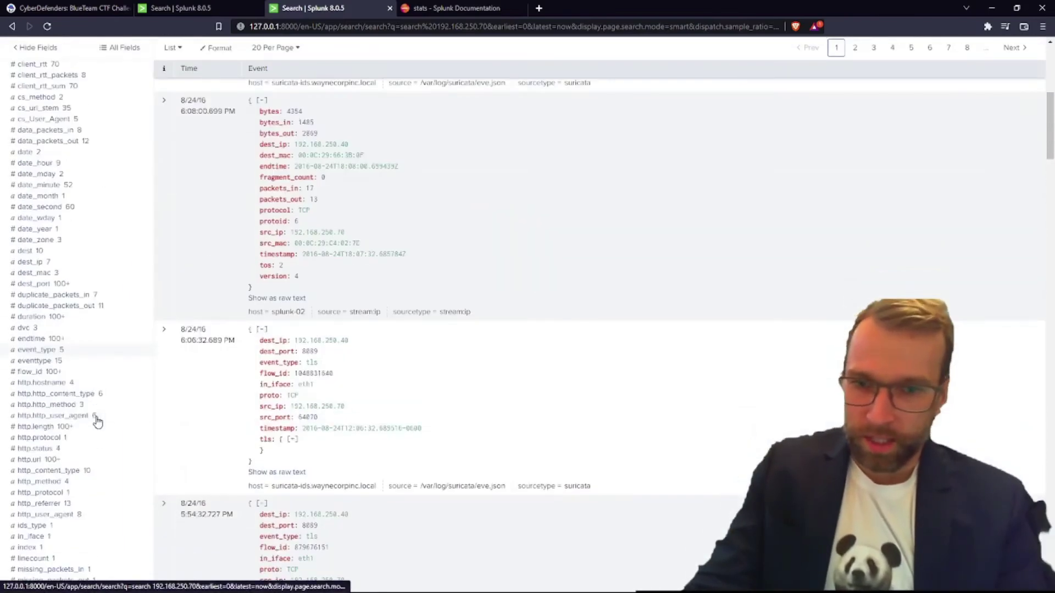
left_click(87, 394)
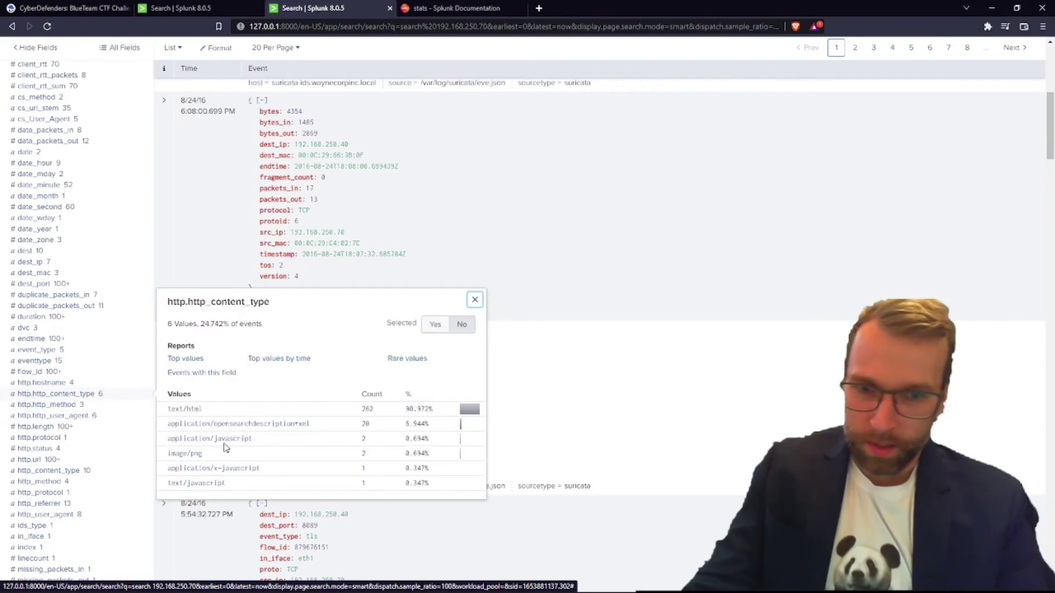
left_click(185, 454)
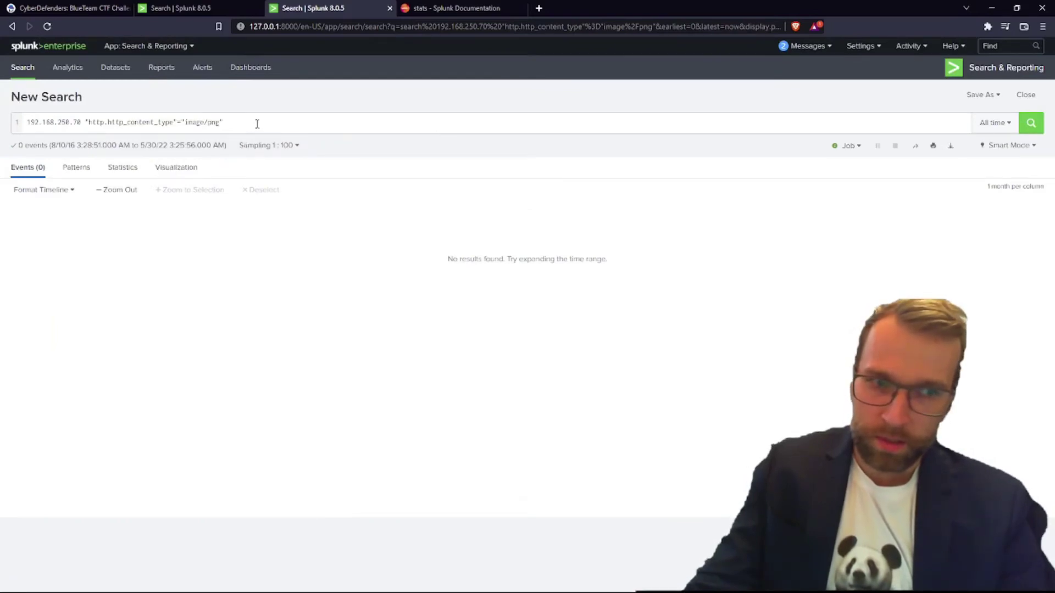
left_click_drag(225, 122, 87, 125)
Count the 192.168.250.70 events with '| stats count by url'.
type("| stats ")
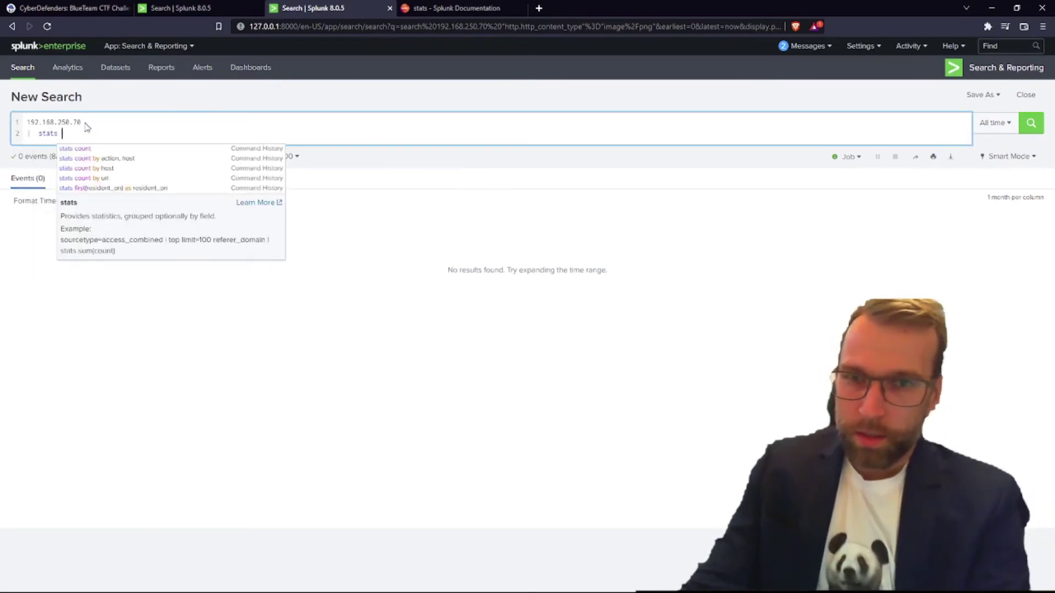
type("count by url")
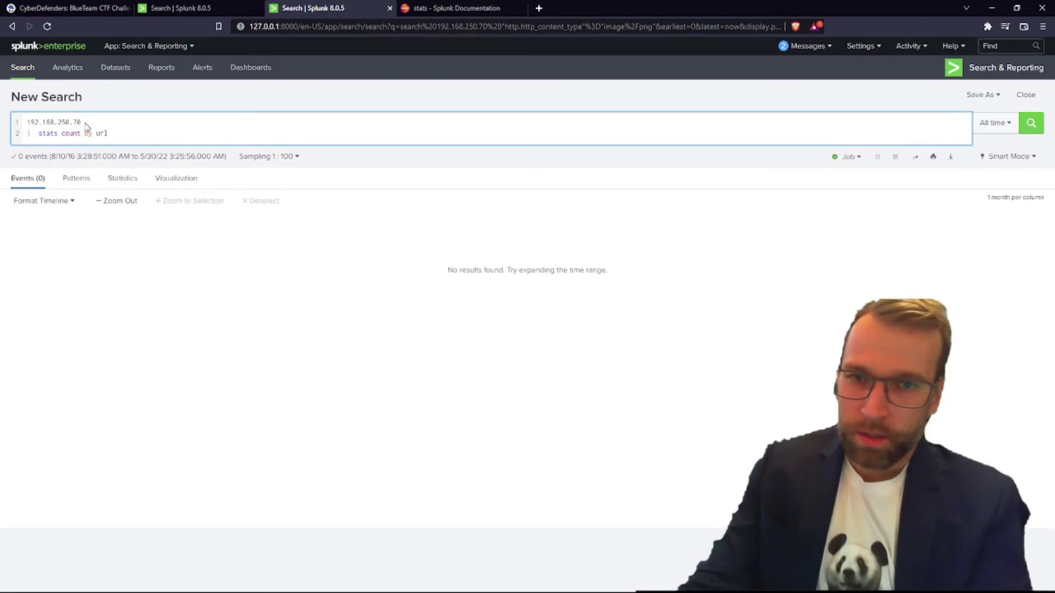
key("Return")
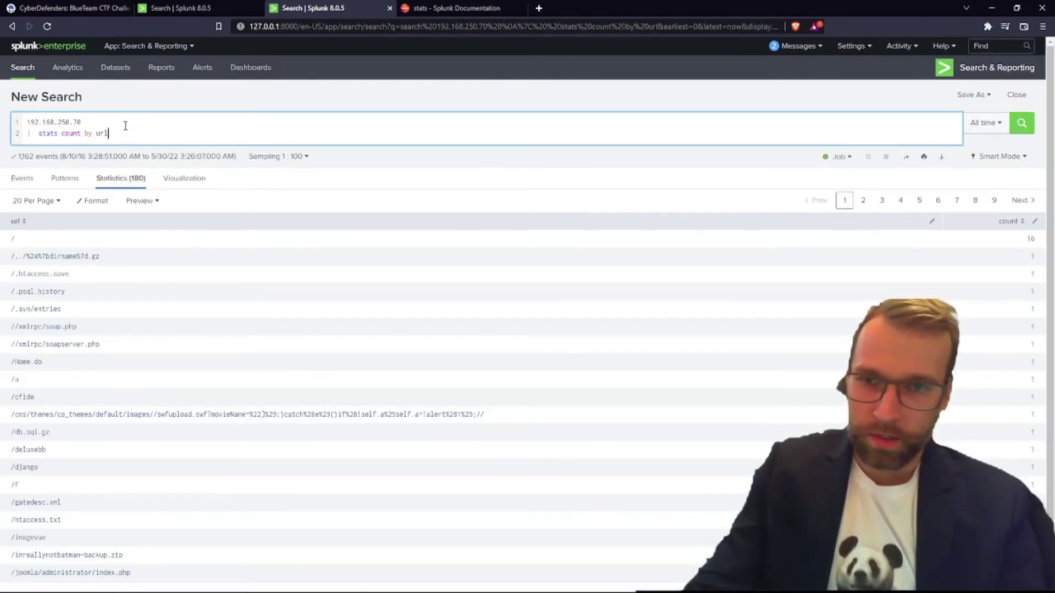
left_click(40, 133)
key("BackSpace")
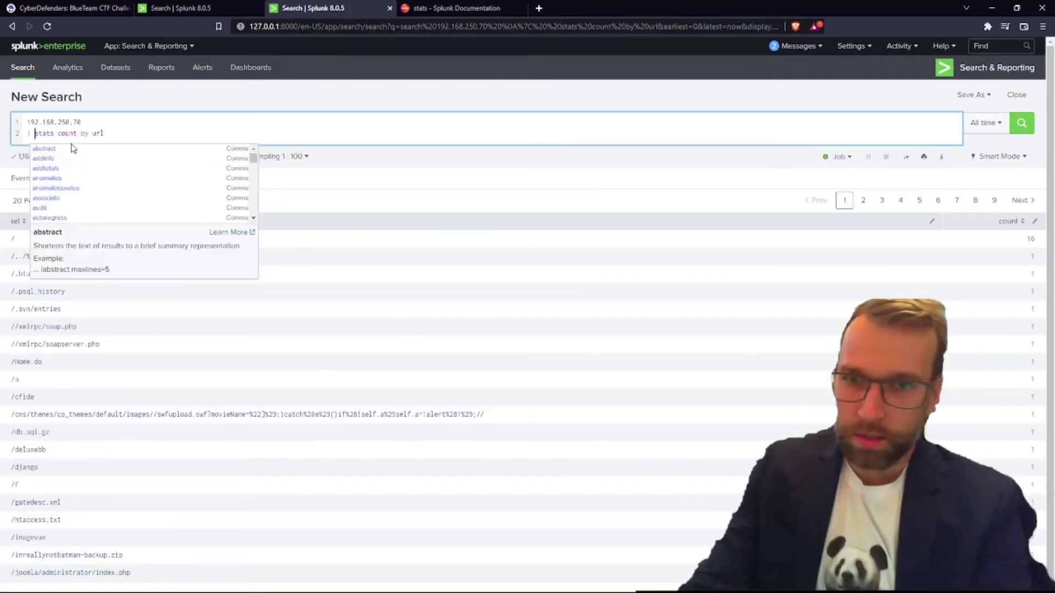
key("Return")
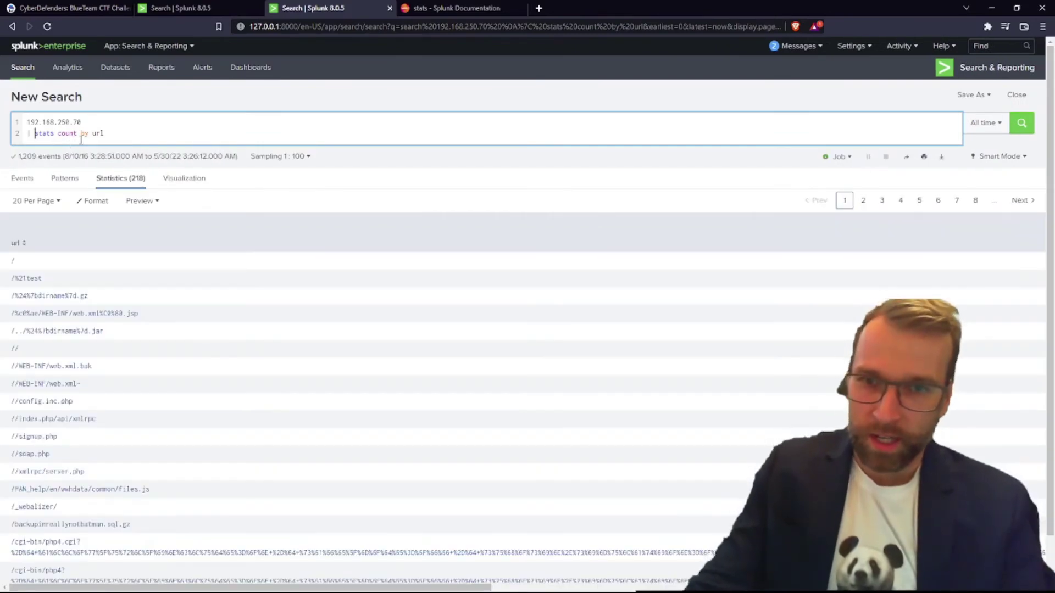
scroll(142, 377, "down", 1)
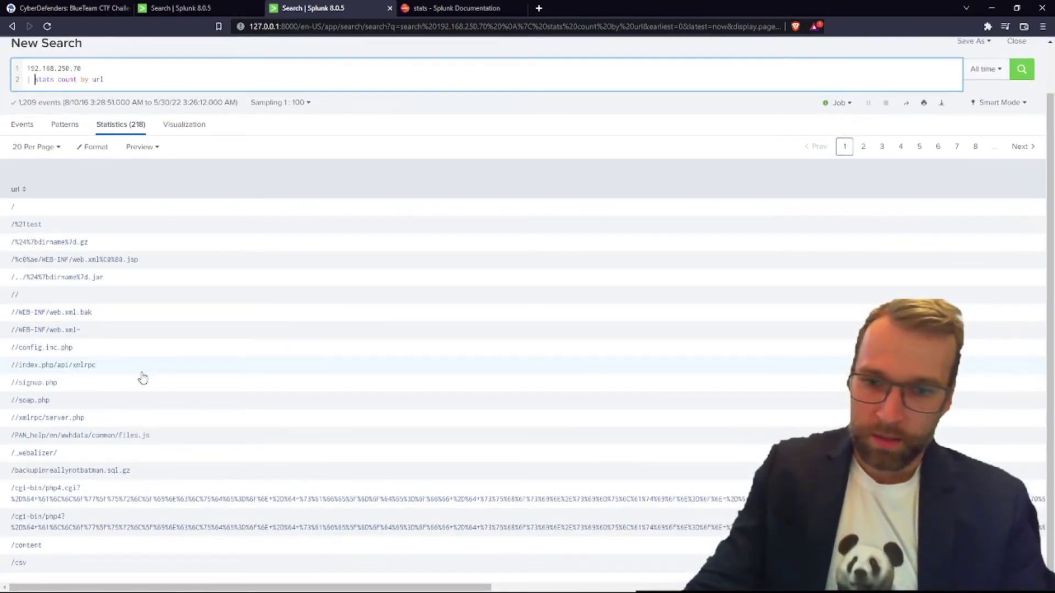
scroll(143, 378, "up", 1)
left_click(127, 138)
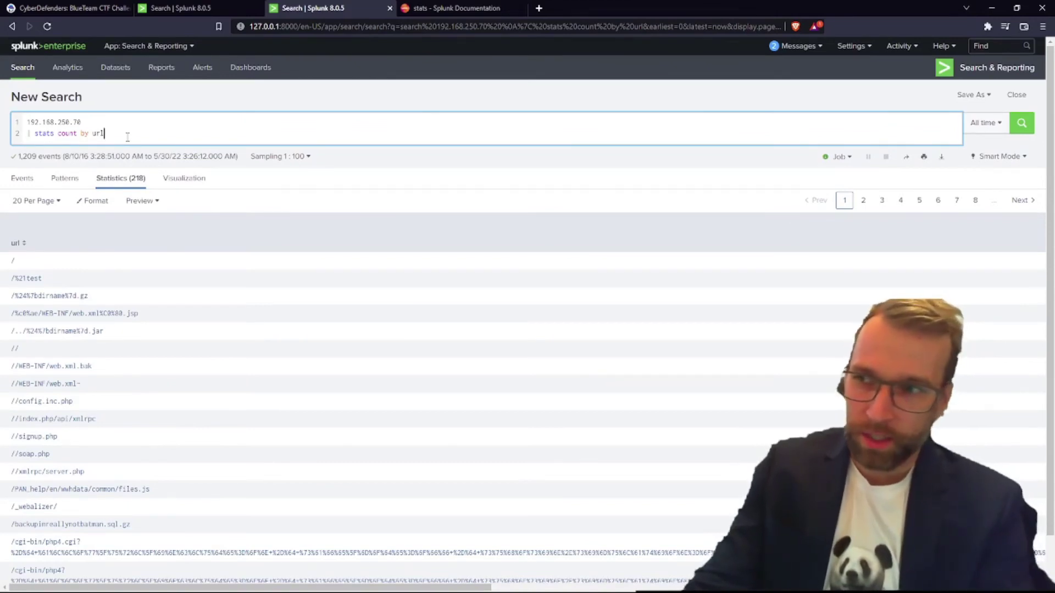
Replace the stats clause with a c_ip=192.168.250.70 filter and run it.
key("BackSpace")
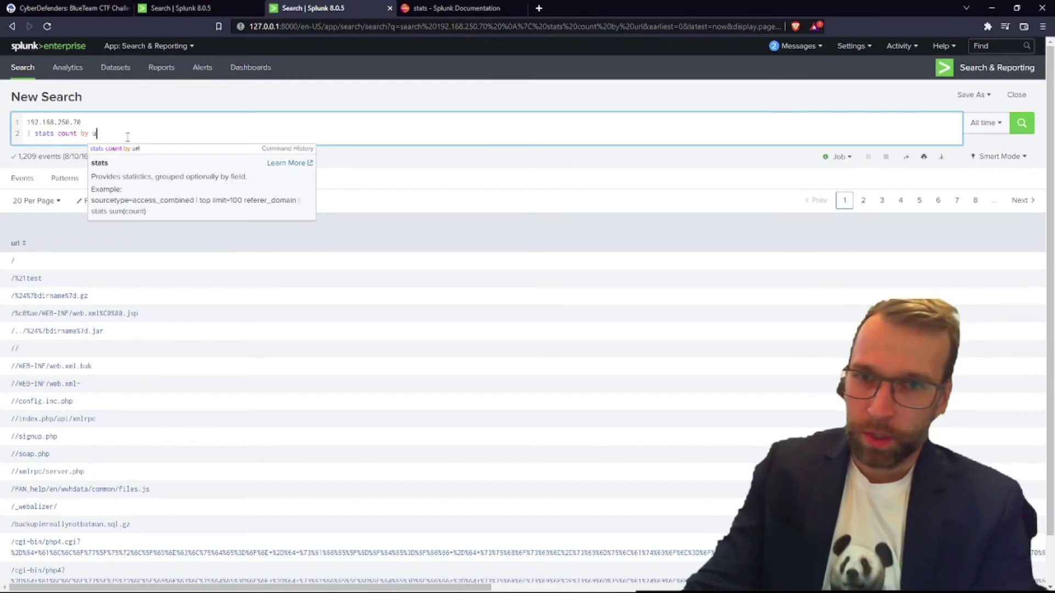
key("BackSpace")
key("BackSpace")
key("BackSpace")
key("BackSpace")
key("BackSpace")
key("BackSpace")
key("BackSpace")
key("BackSpace")
key("BackSpace")
key("BackSpace")
key("BackSpace")
key("BackSpace")
key("BackSpace")
key("BackSpace")
key("BackSpace")
key("BackSpace")
key("BackSpace")
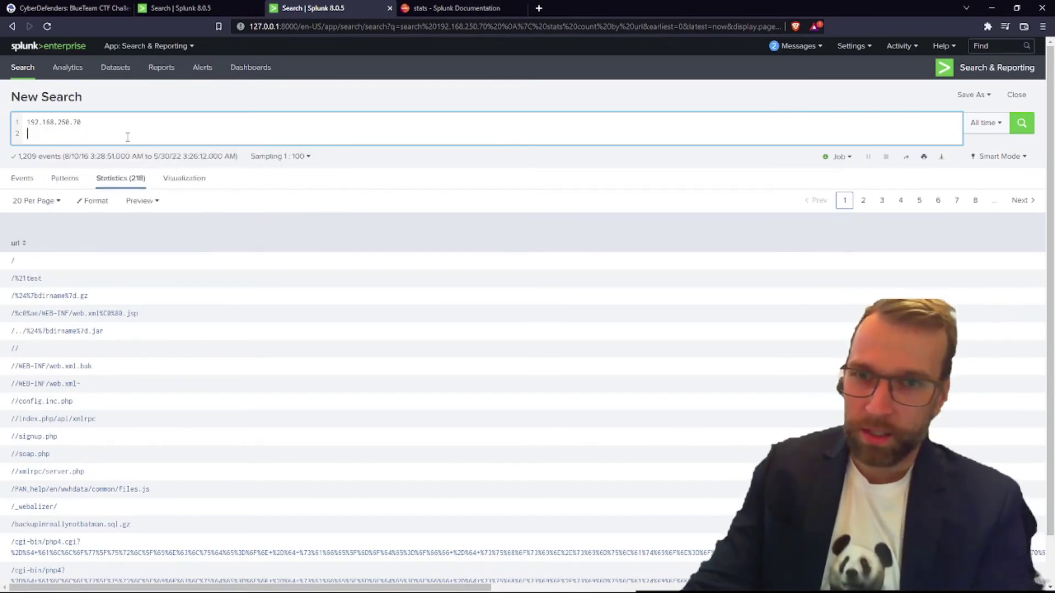
type("c_i")
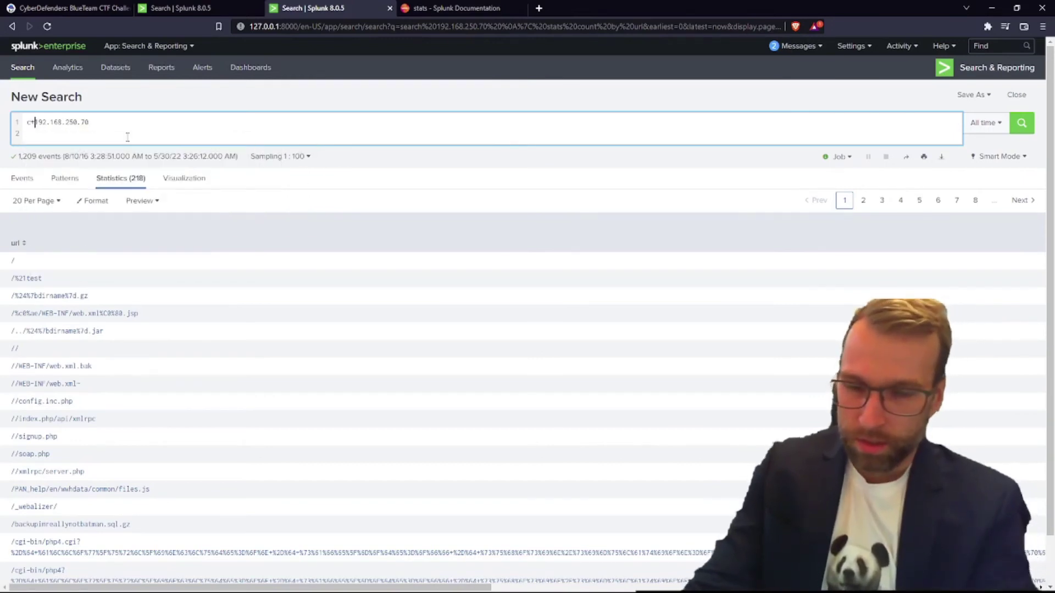
type("p=")
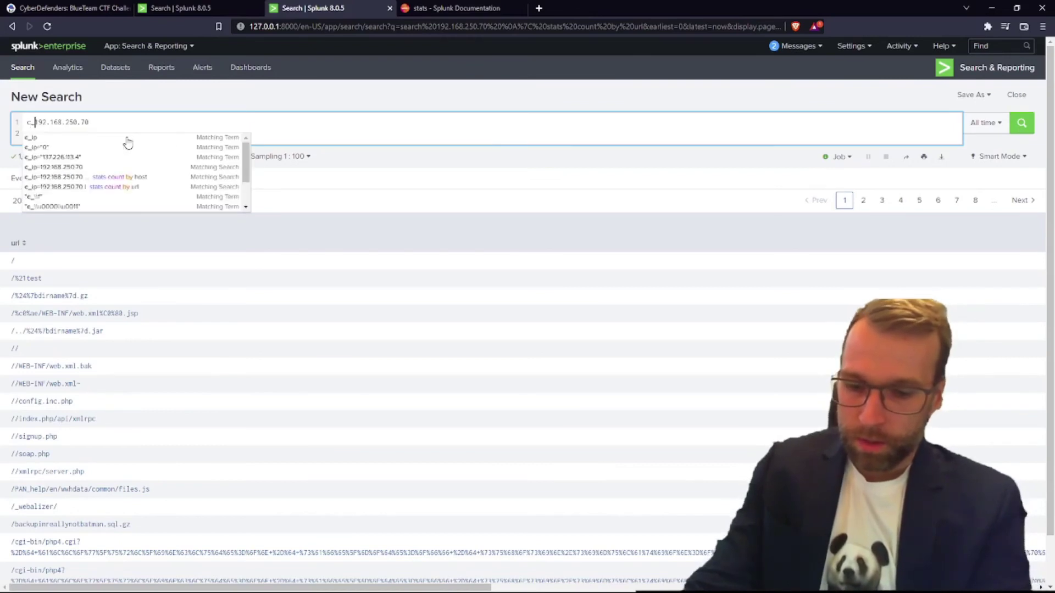
key("End")
key("Delete")
key("Delete")
key("Return")
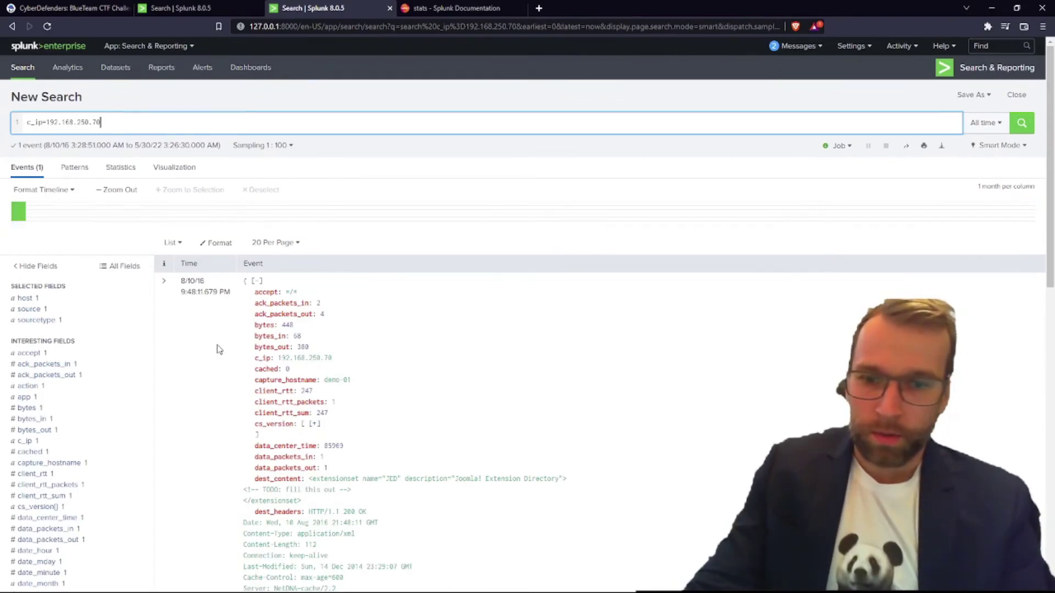
scroll(106, 379, "down", 15)
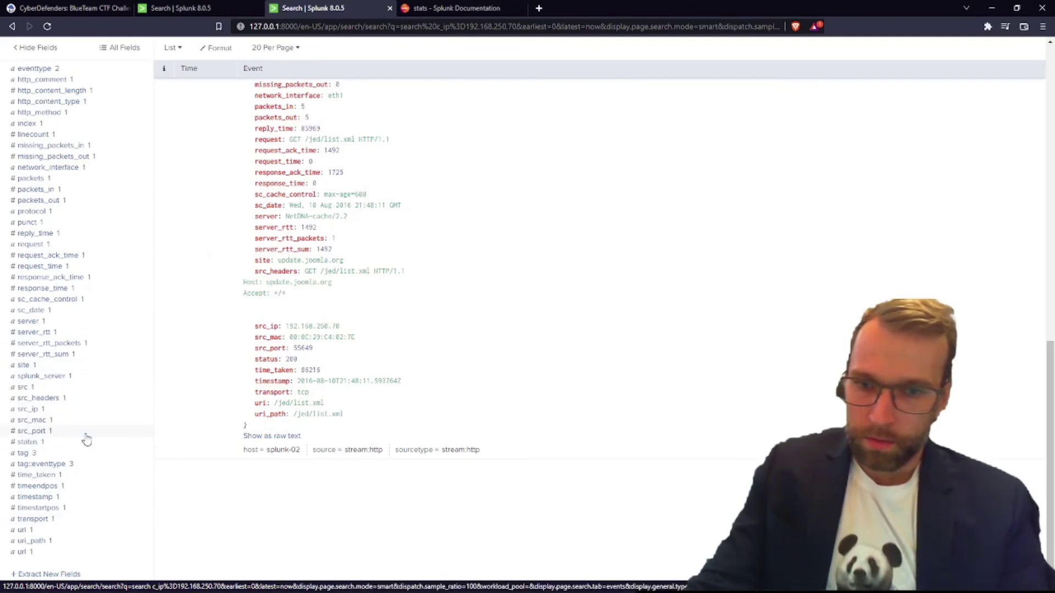
left_click(20, 552)
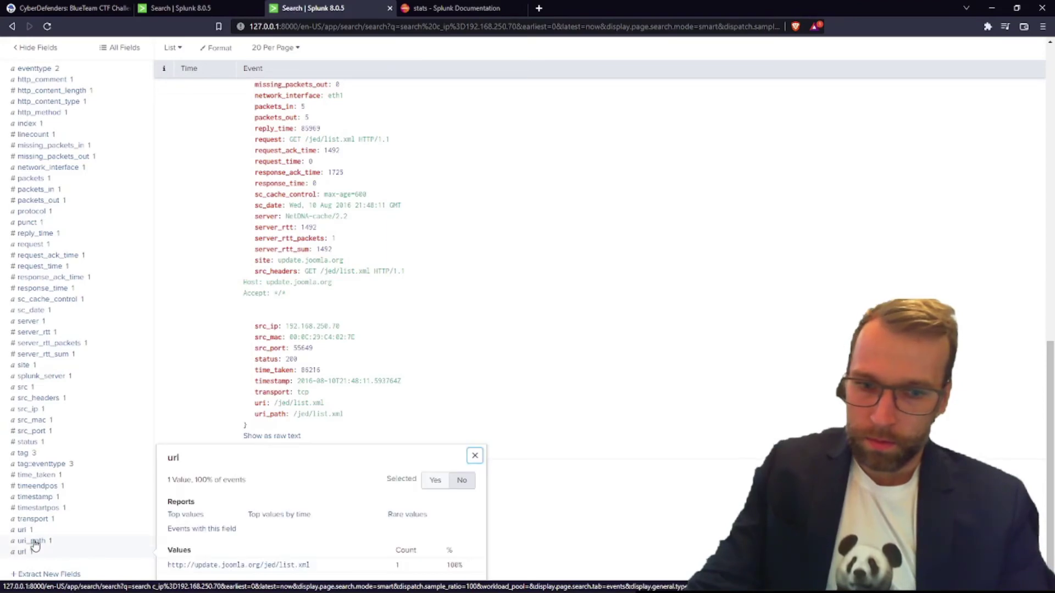
left_click(34, 542)
left_click(22, 530)
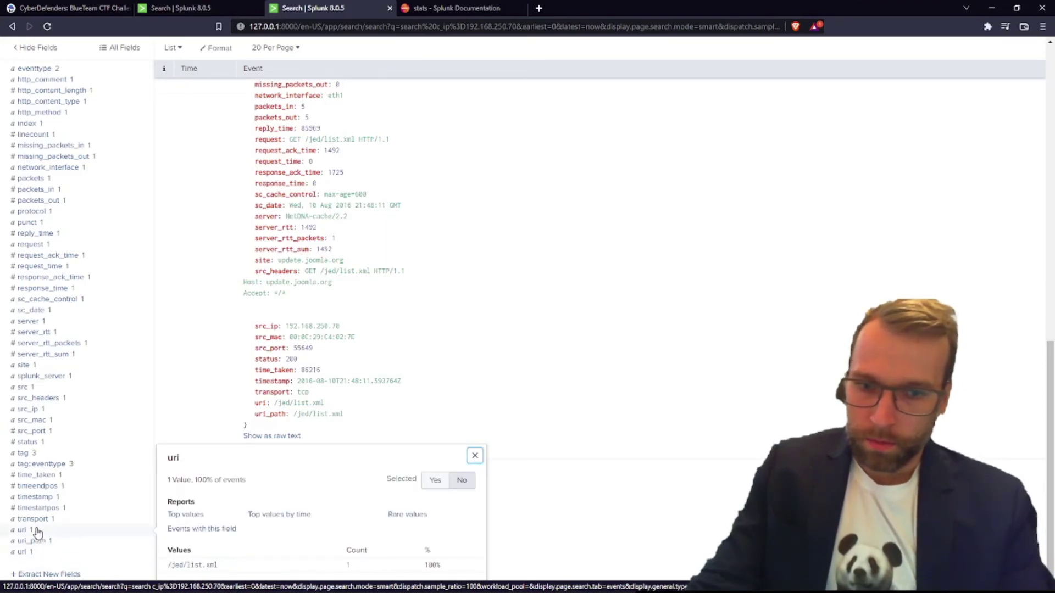
left_click(36, 532)
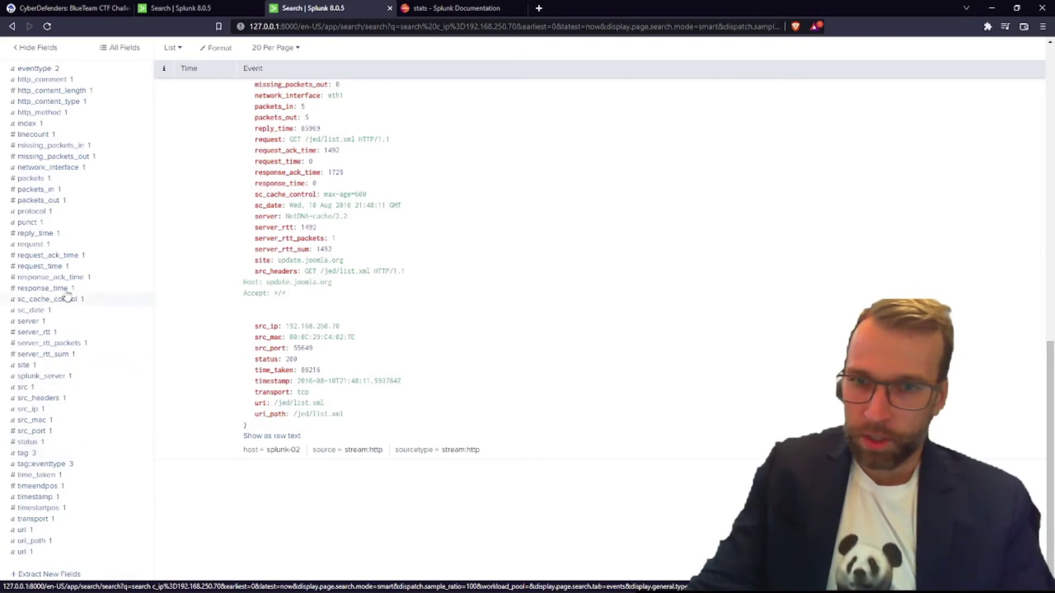
scroll(94, 266, "up", 3)
scroll(94, 266, "up", 4)
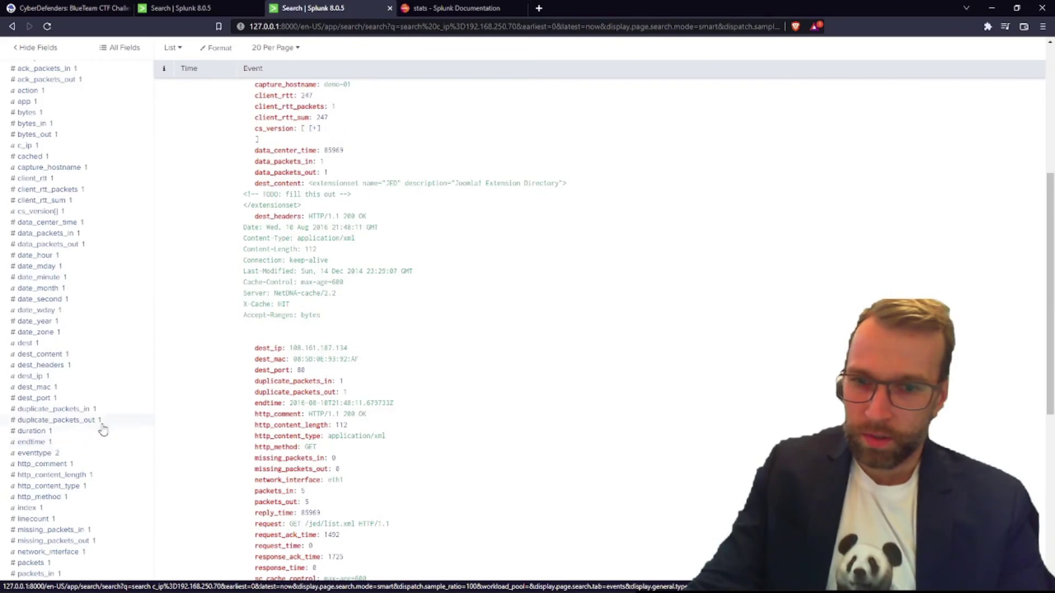
scroll(107, 427, "up", 5)
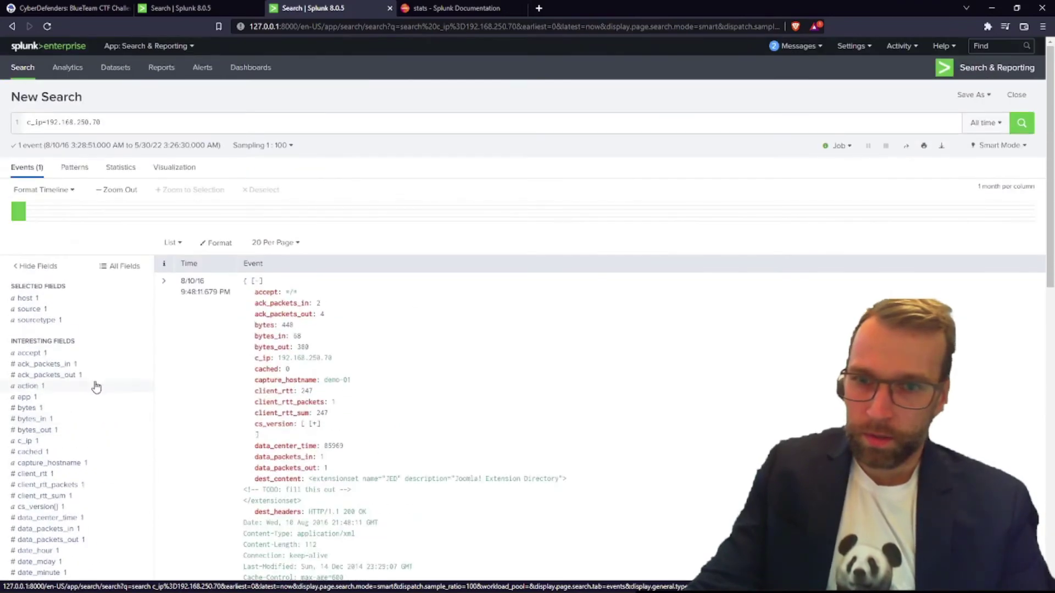
left_click(118, 122)
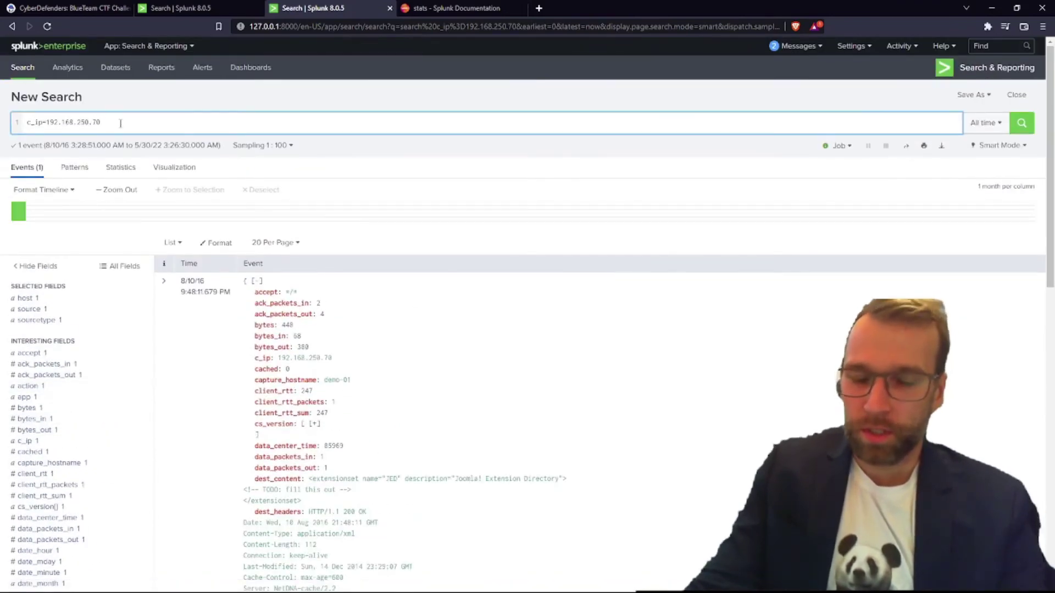
Pipe the c_ip=192.168.250.70 search to 'stats count by action' and run it.
type("| stats b")
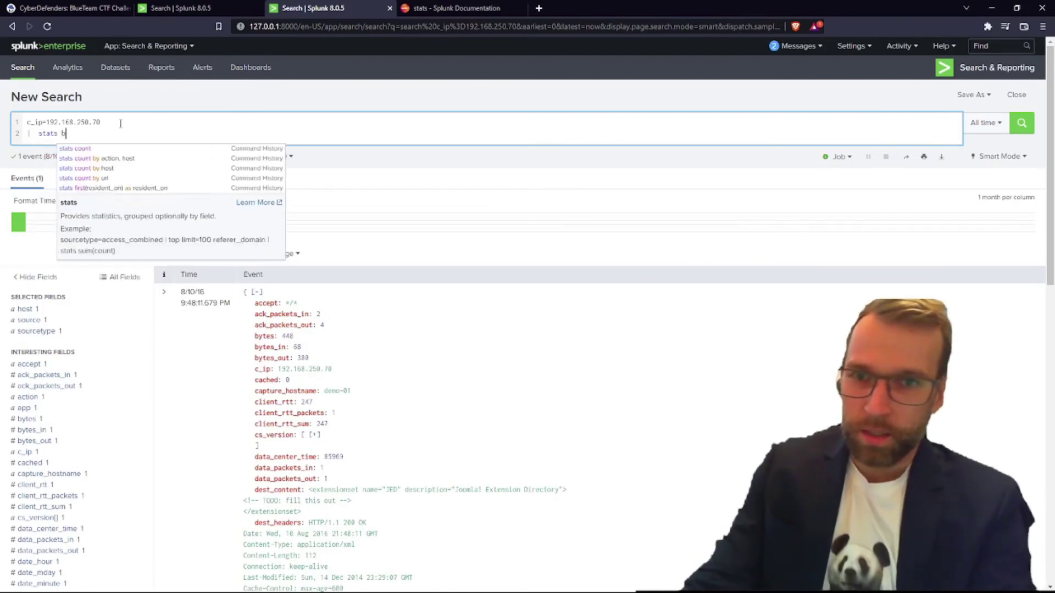
key("BackSpace")
type("cou")
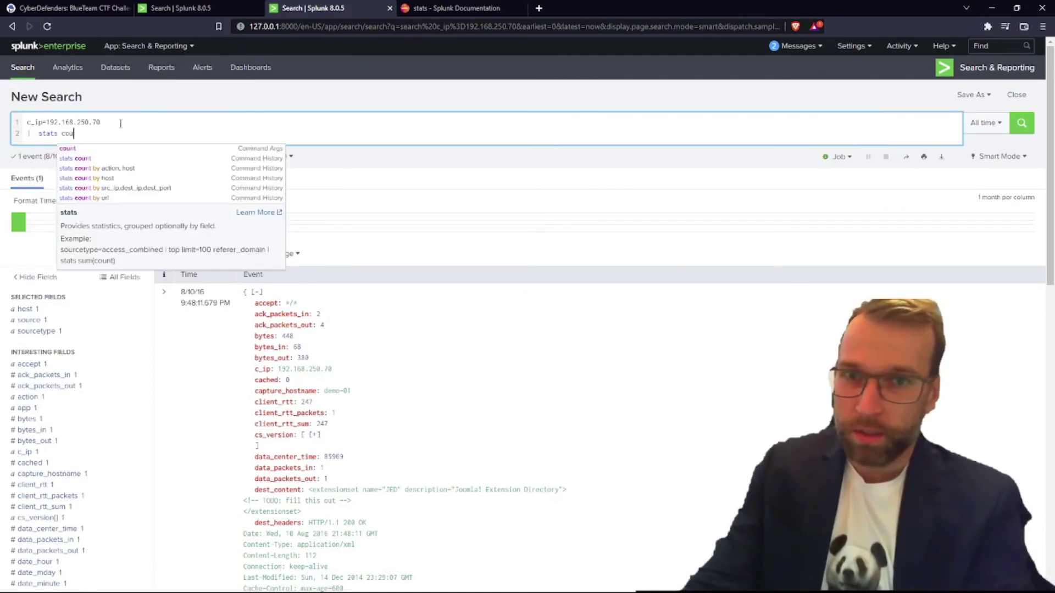
type("nt")
key("Down")
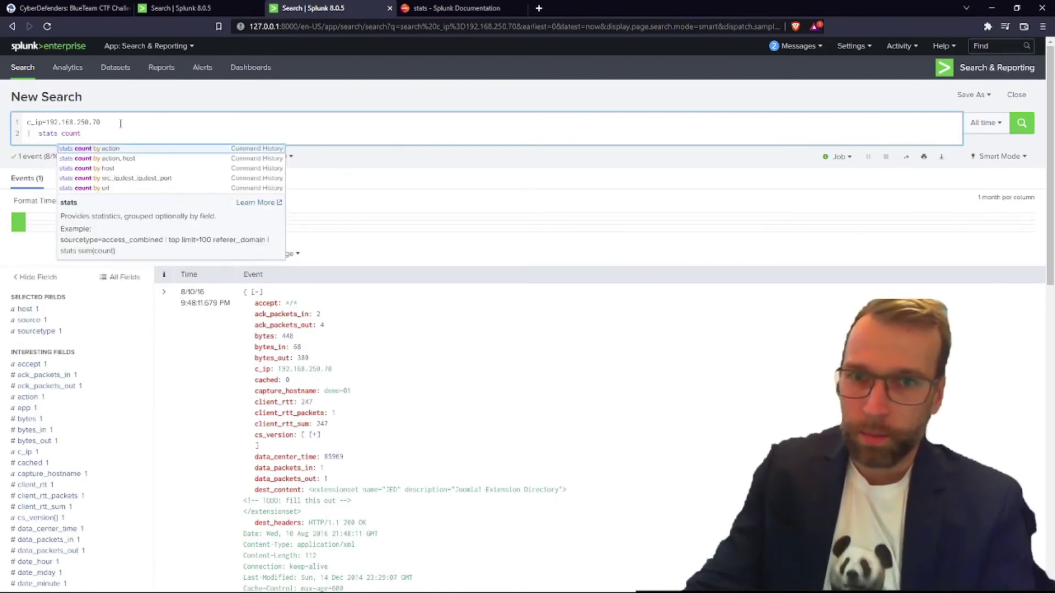
key("Return")
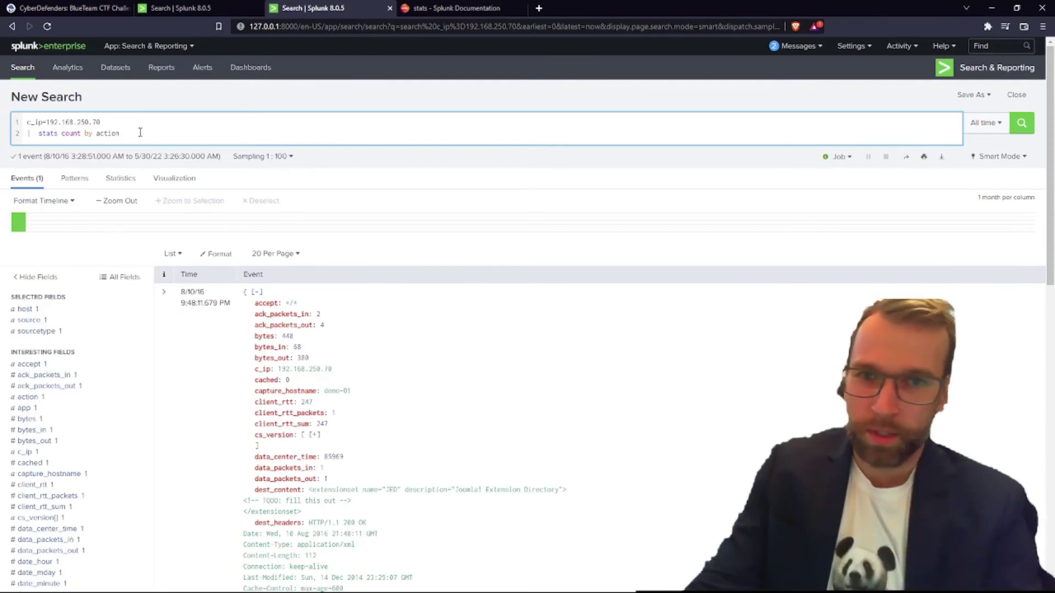
key("Return")
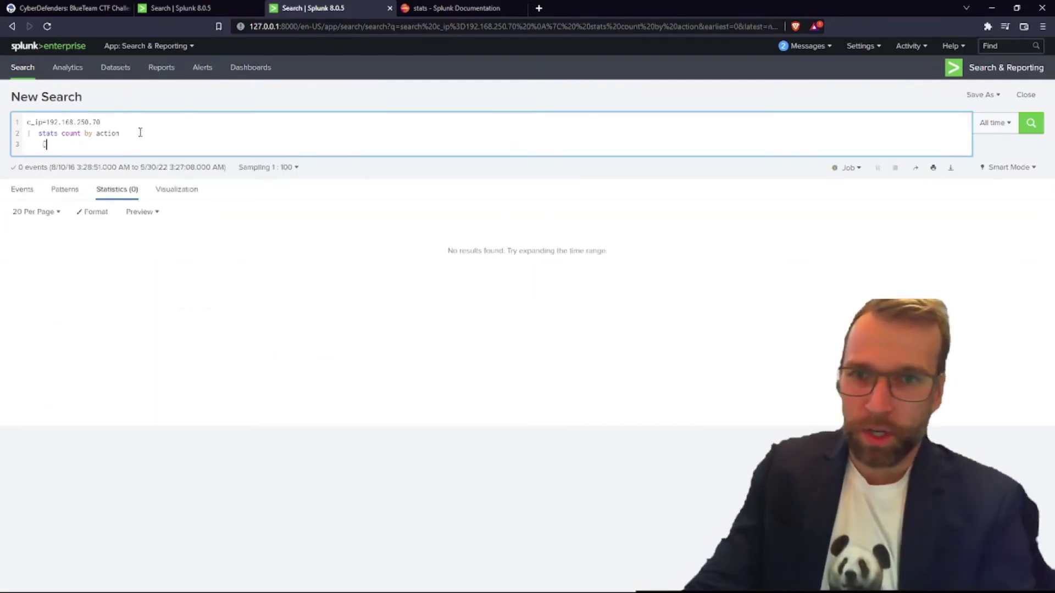
key("BackSpace")
key("Return")
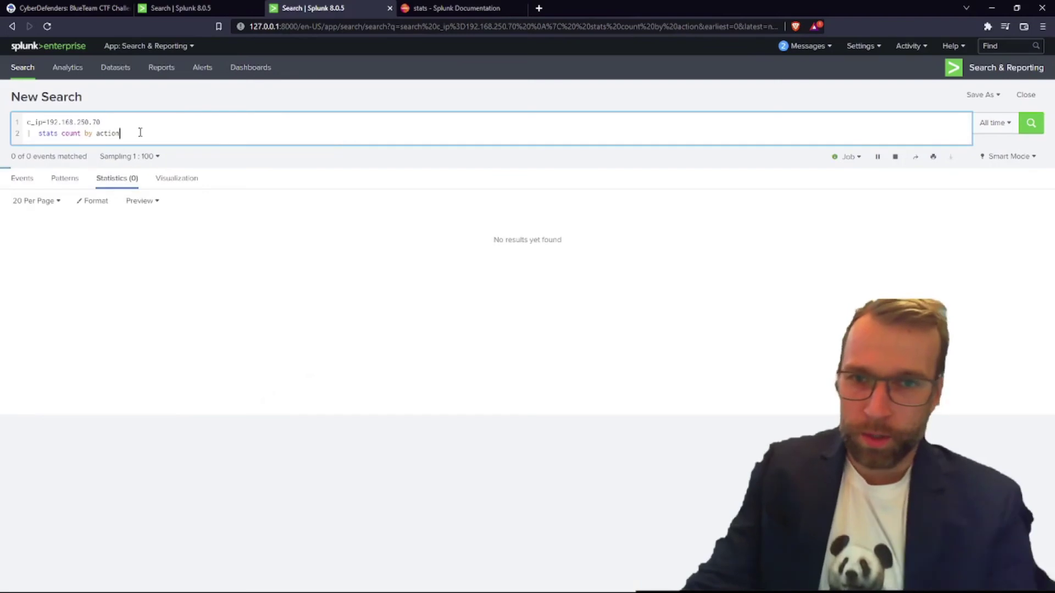
Switch the grouping field from action to url and rerun.
key("BackSpace")
key("BackSpace")
key("BackSpace")
key("BackSpace")
key("BackSpace")
key("BackSpace")
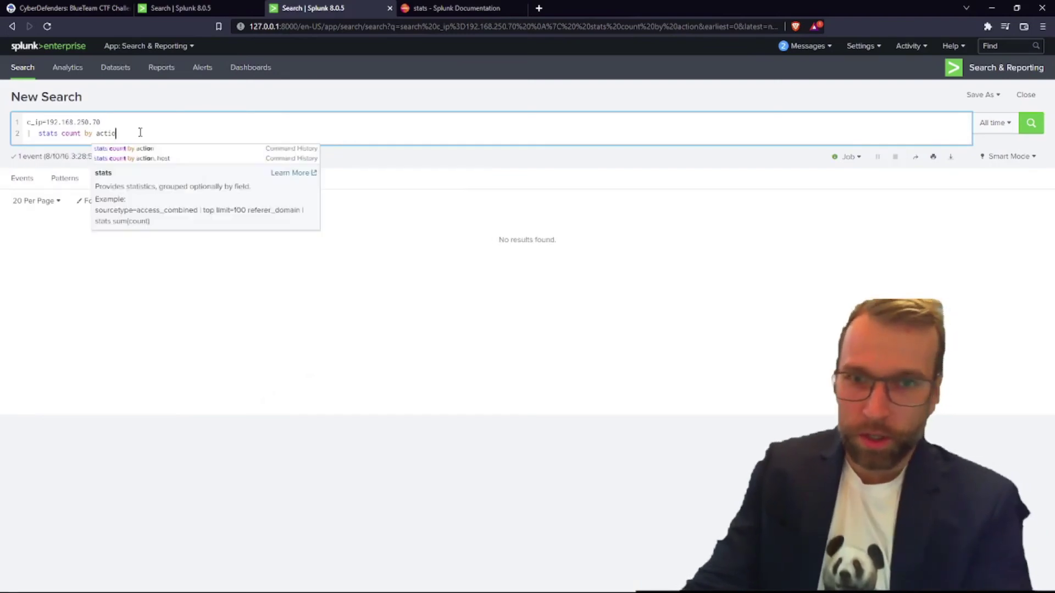
type("url")
key("Return")
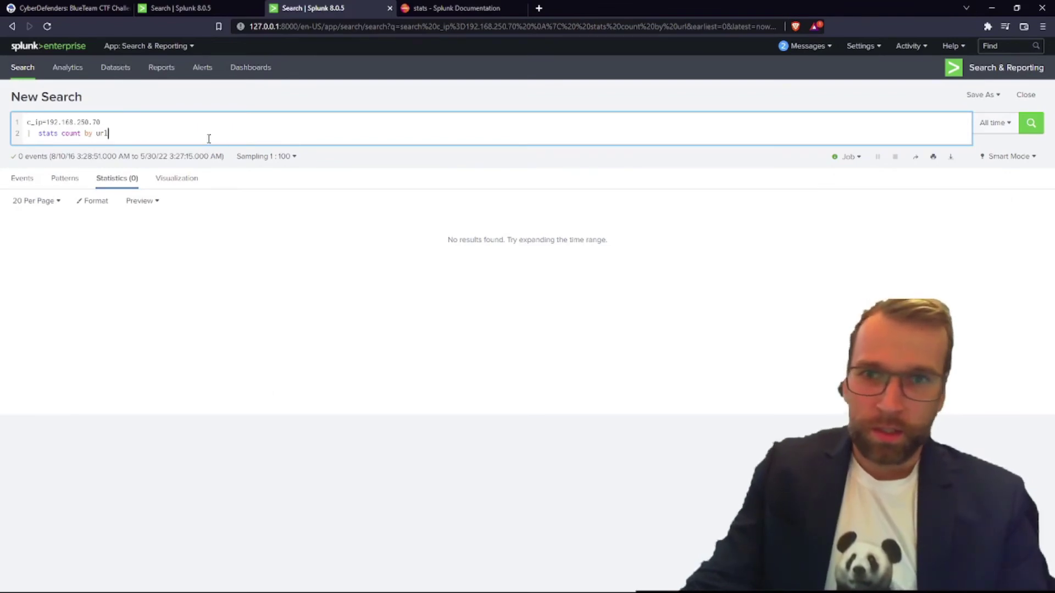
left_click(40, 134)
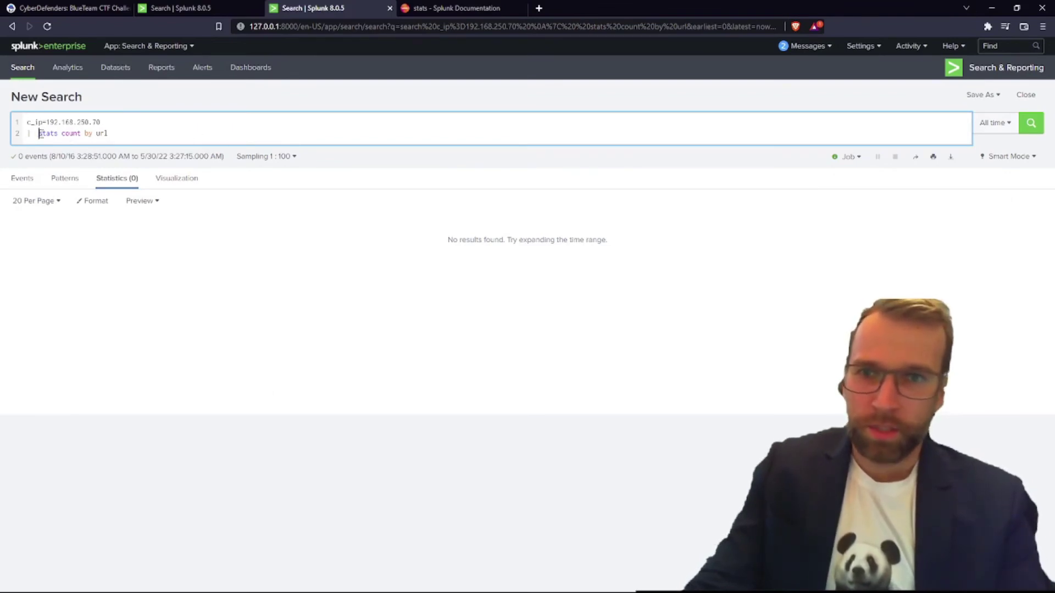
key("BackSpace")
key("Return")
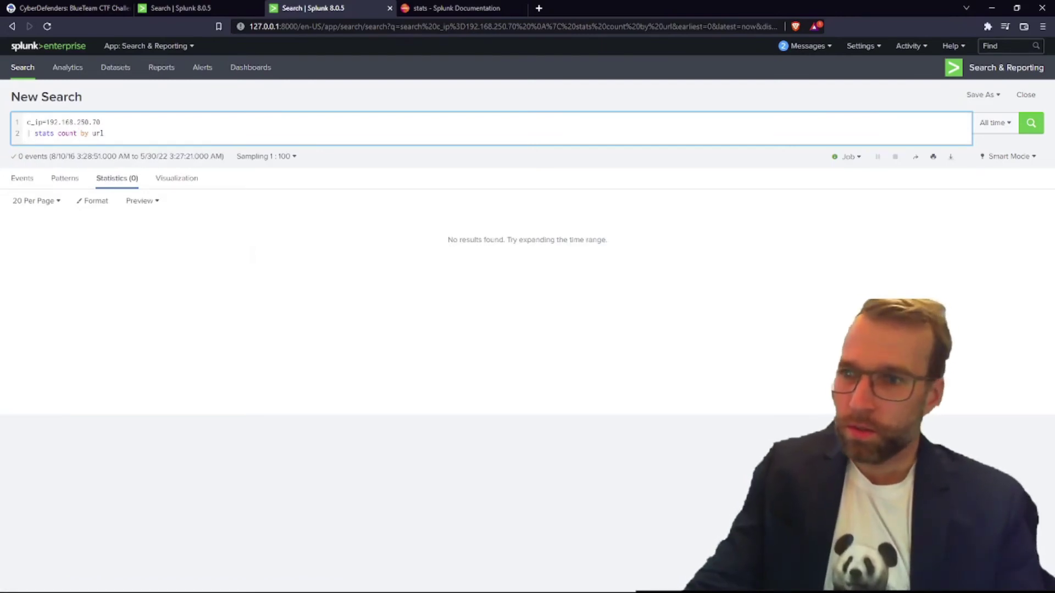
Join the stats clause onto the query line and rerun it as 'stats count by url'.
left_click(96, 134)
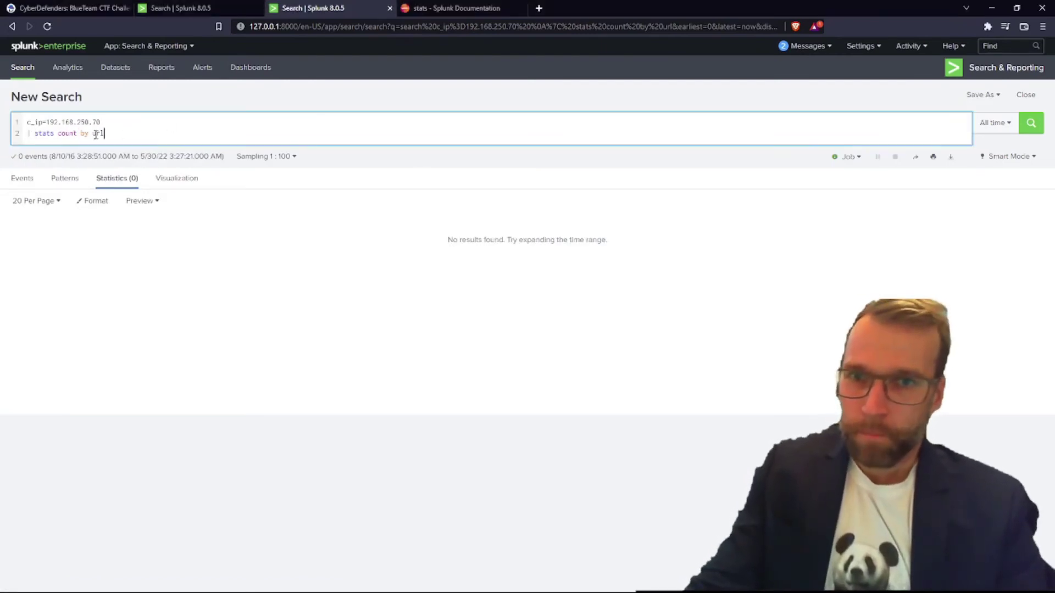
left_click(36, 135)
key("BackSpace")
key("BackSpace")
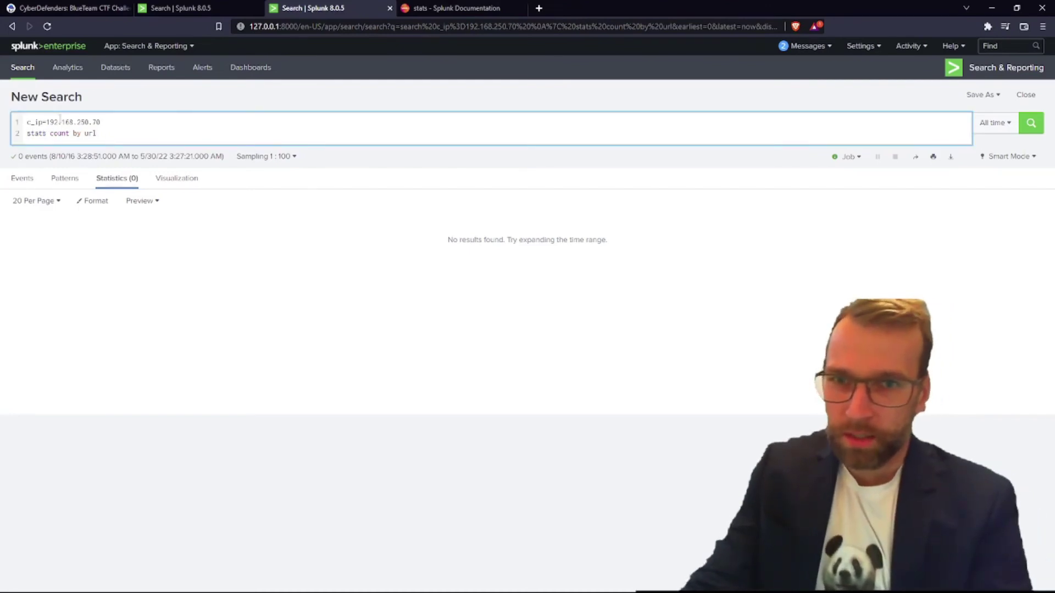
key("BackSpace")
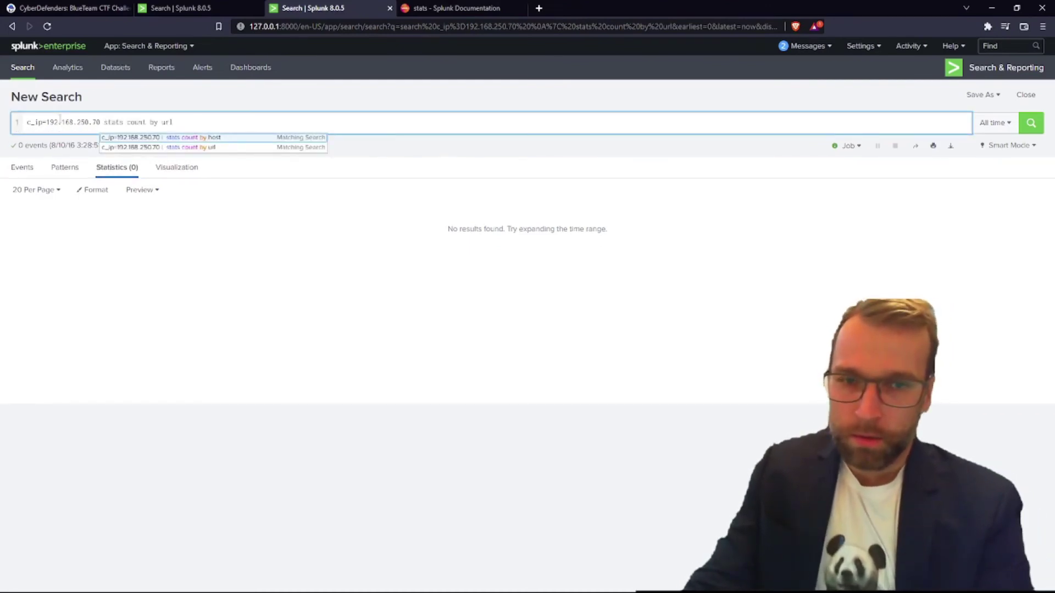
key("Return")
key("Return")
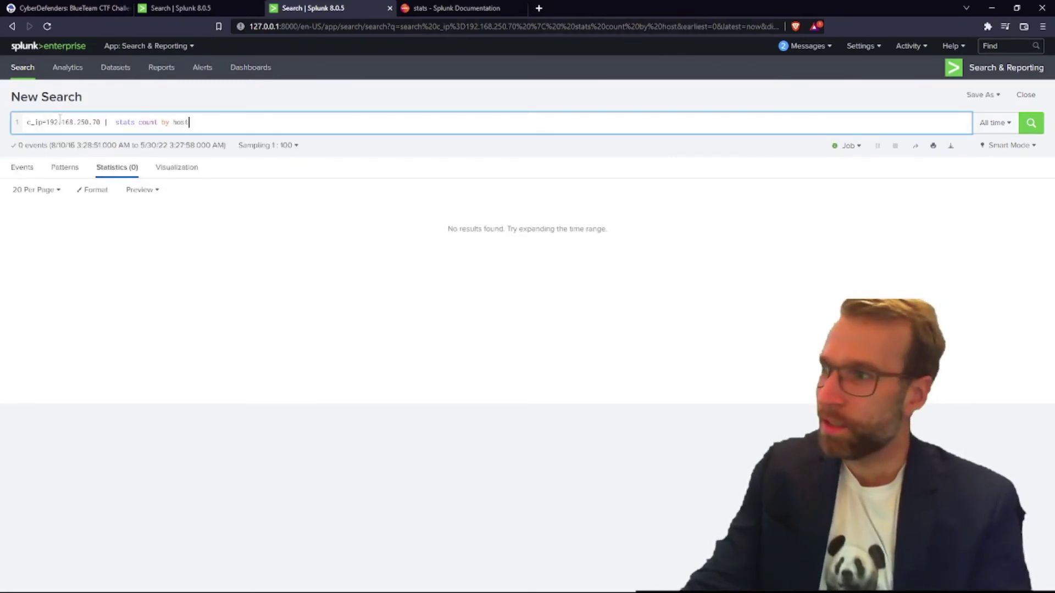
key("BackSpace")
key("BackSpace")
key("BackSpace")
key("BackSpace")
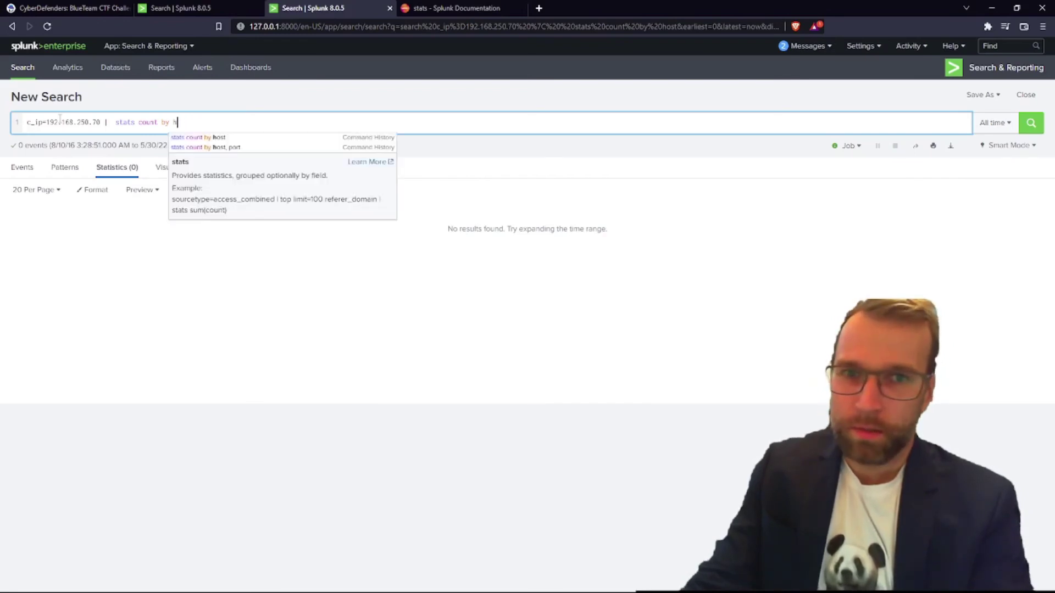
key("Down")
key("Down")
key("Down")
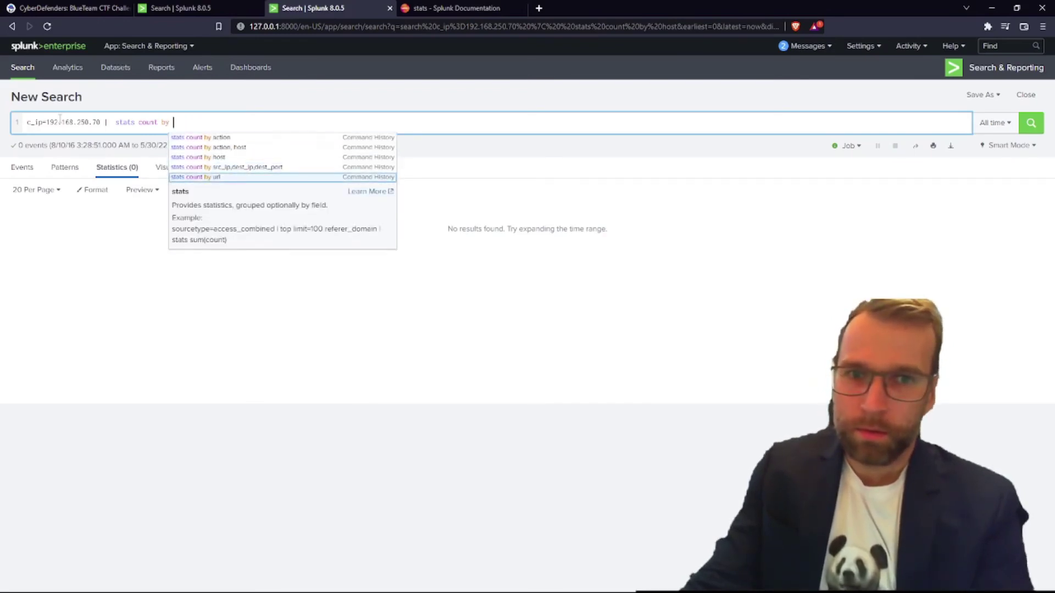
key("Return")
key("Return")
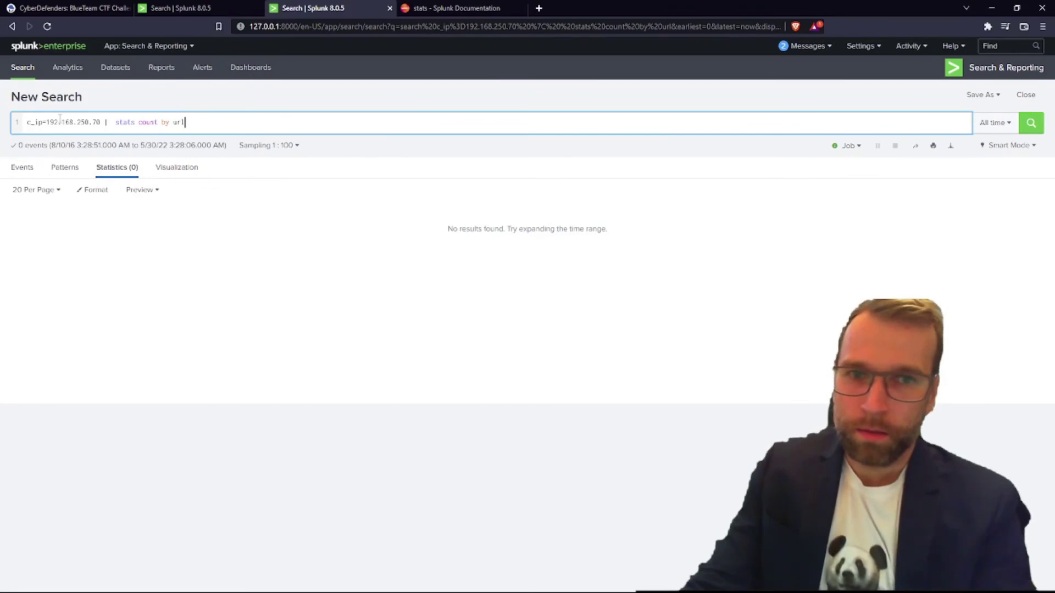
key("Return")
key("Return")
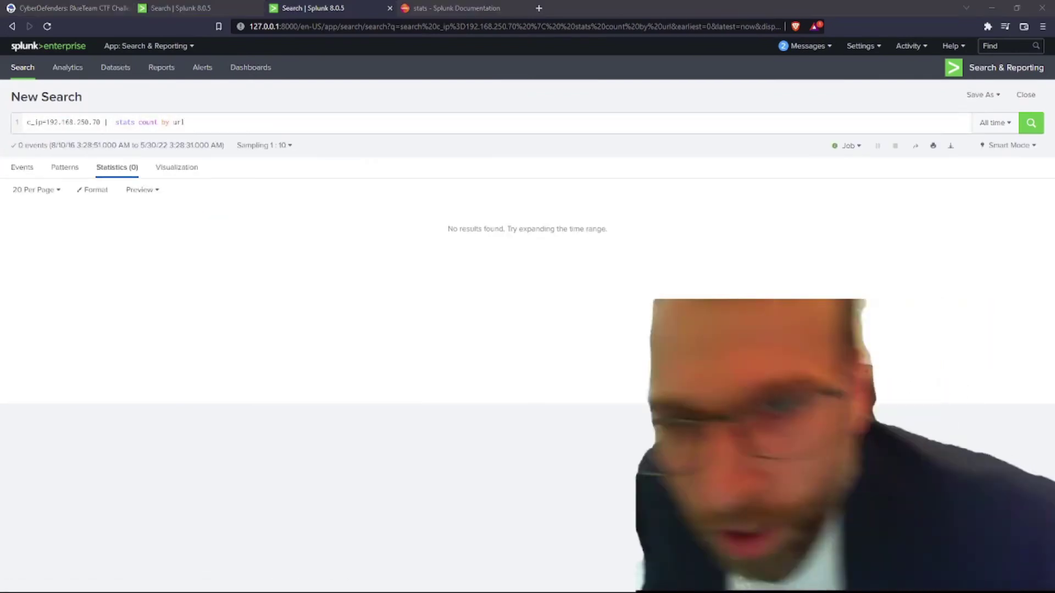
Change the grouping to 'action, host' and run the count.
double_click(177, 122)
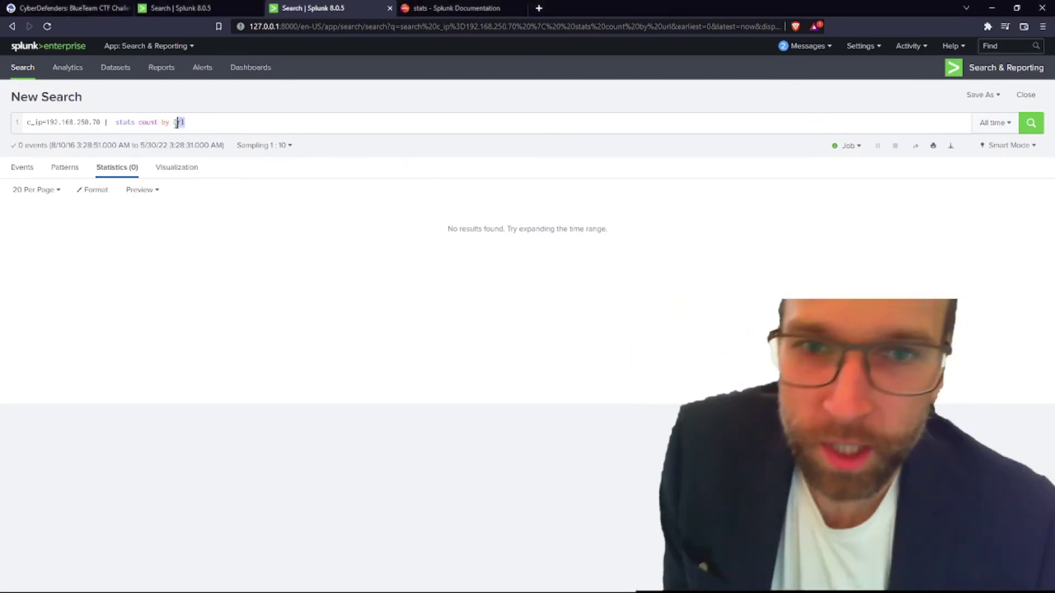
type("action")
key("Down")
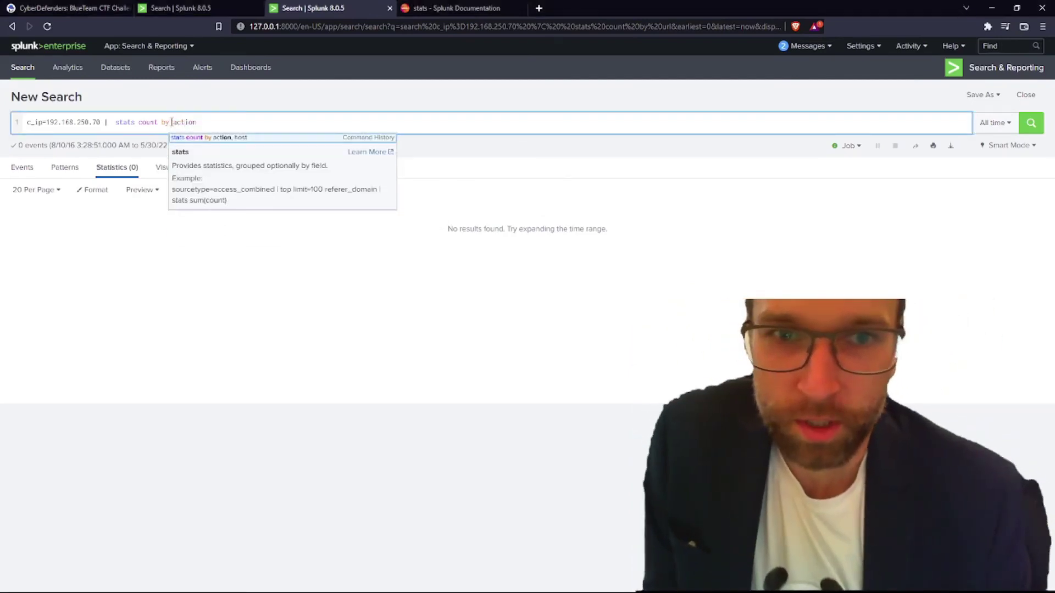
key("Return")
key("Return")
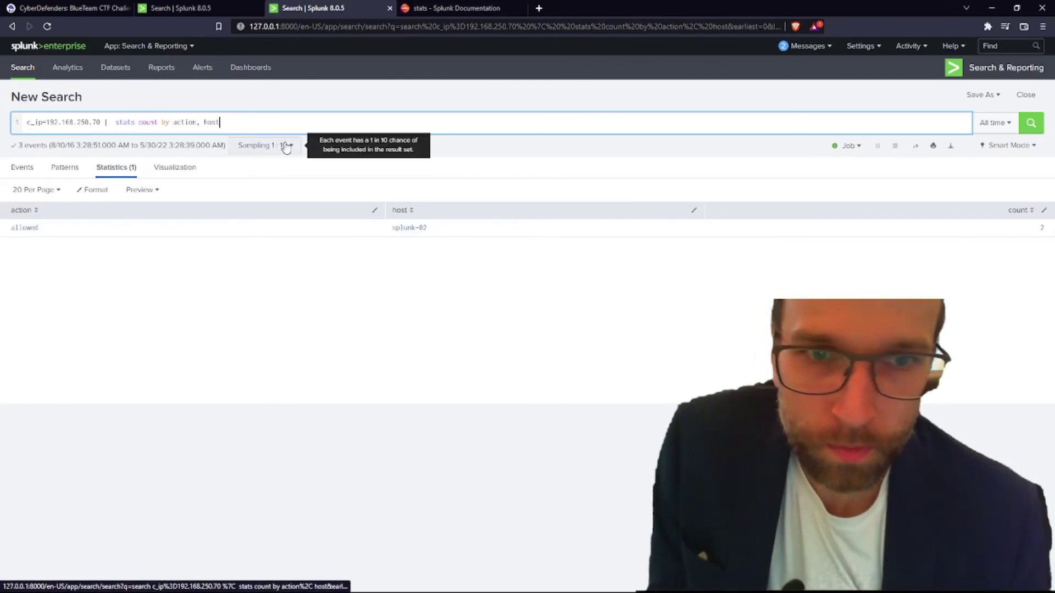
left_click(287, 147)
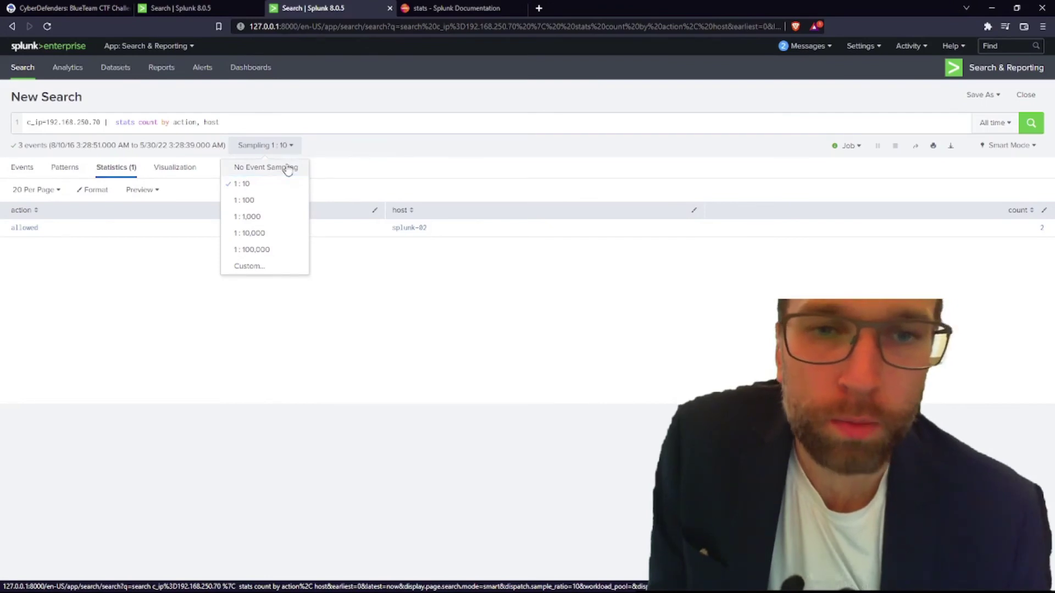
Choose No Event Sampling, then regroup the counts by host and finally by url.
left_click(277, 167)
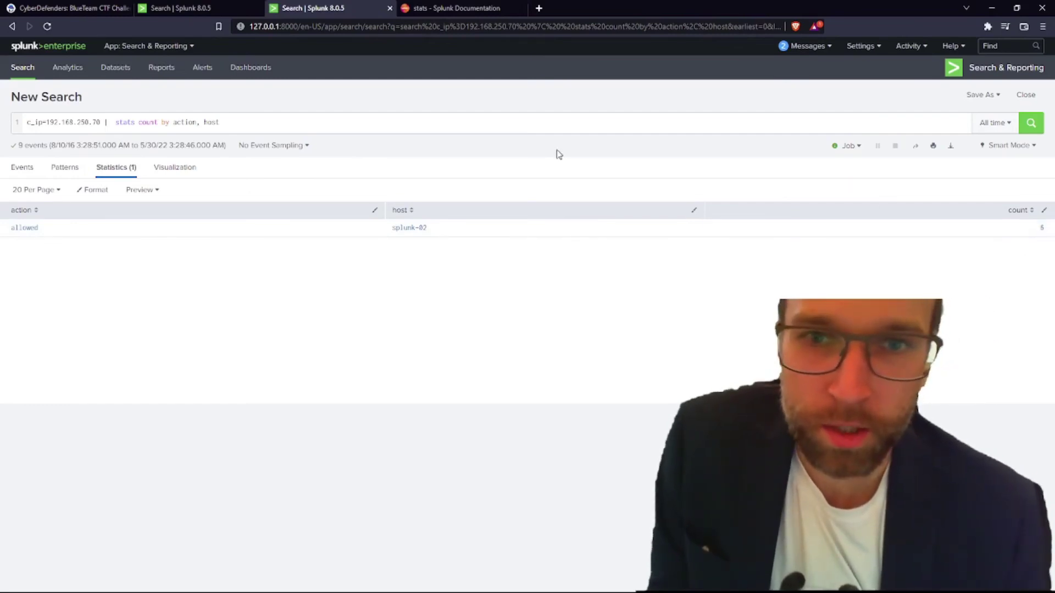
mouse_move(220, 122)
left_mouse_down()
mouse_move(170, 122)
mouse_move(220, 122)
left_mouse_up()
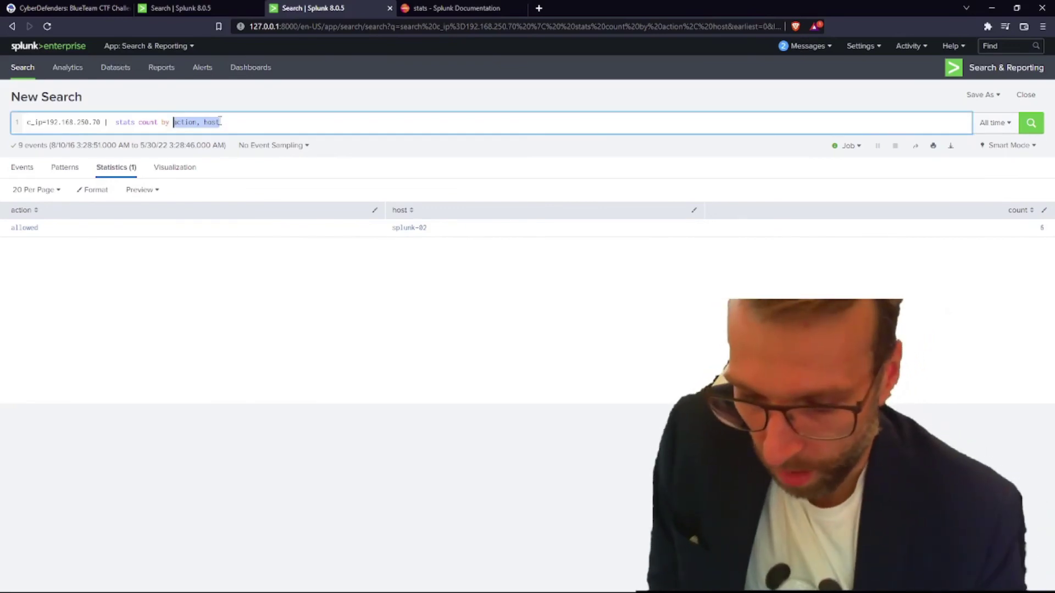
type("ho")
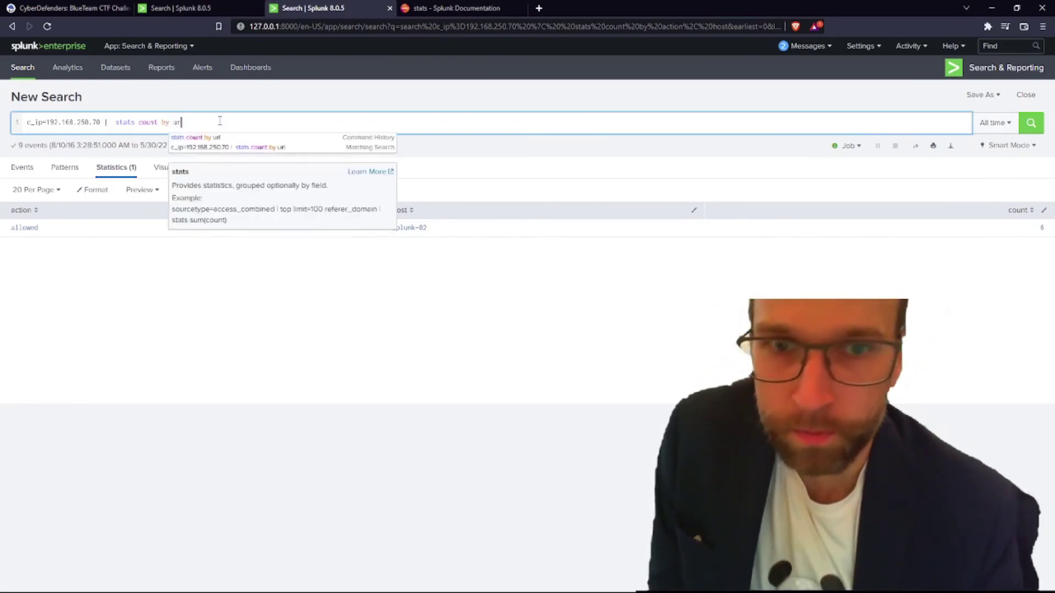
type("st")
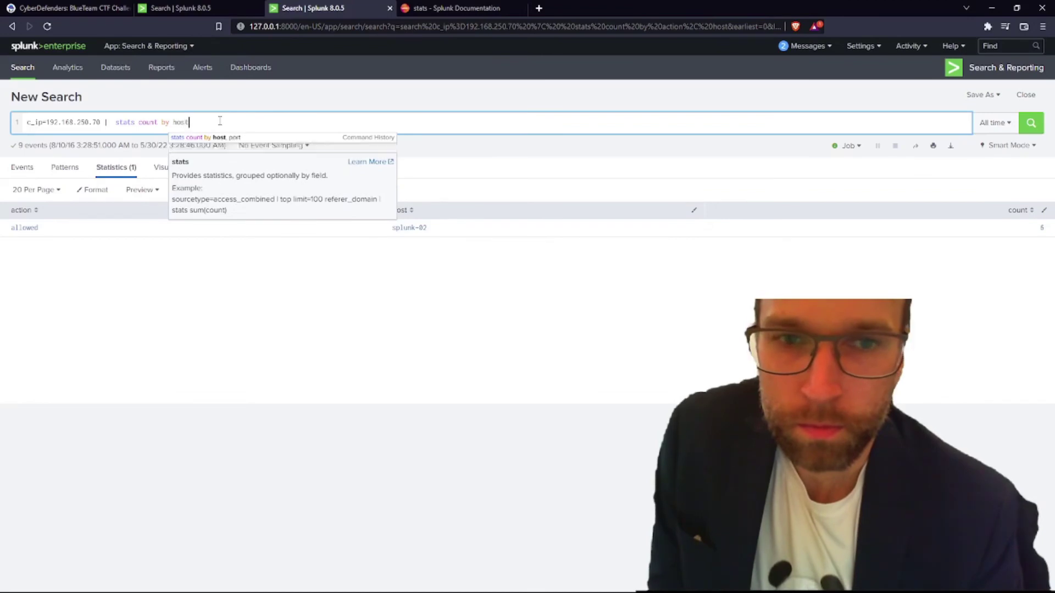
key("Return")
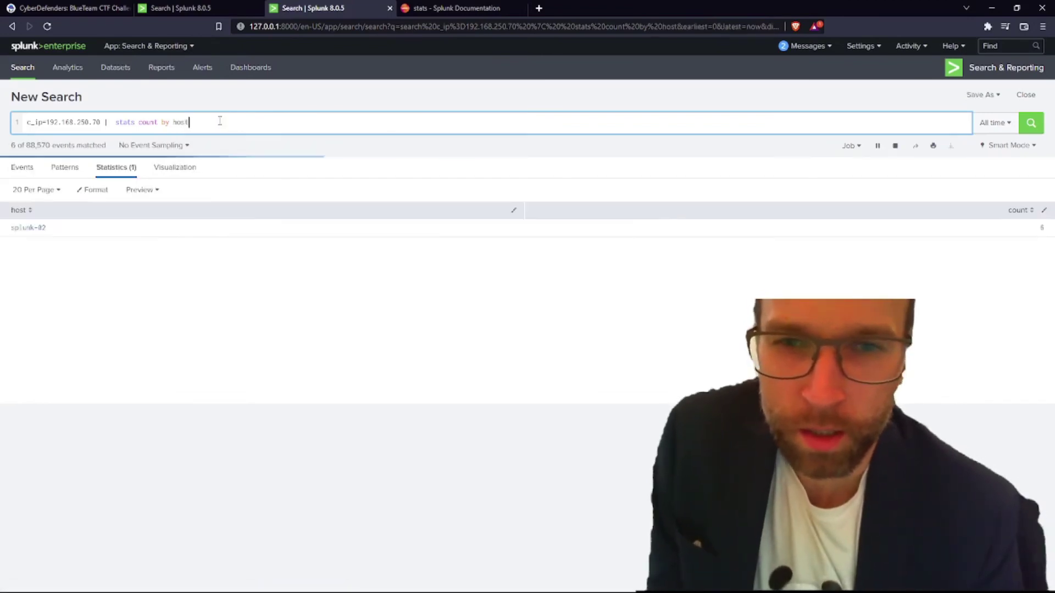
key("BackSpace")
key("BackSpace")
key("BackSpace")
key("BackSpace")
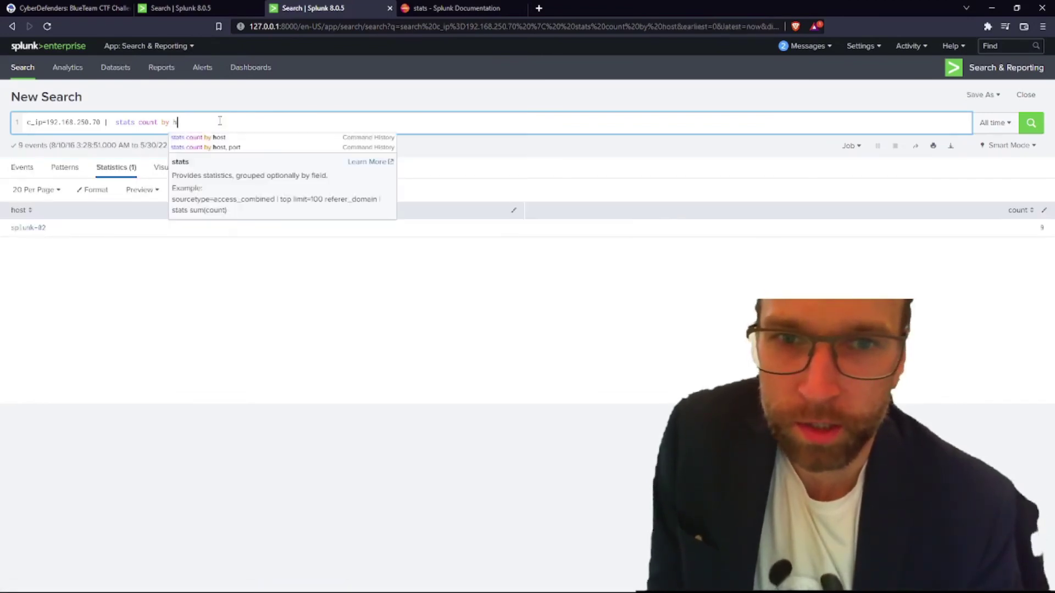
type("url")
key("Return")
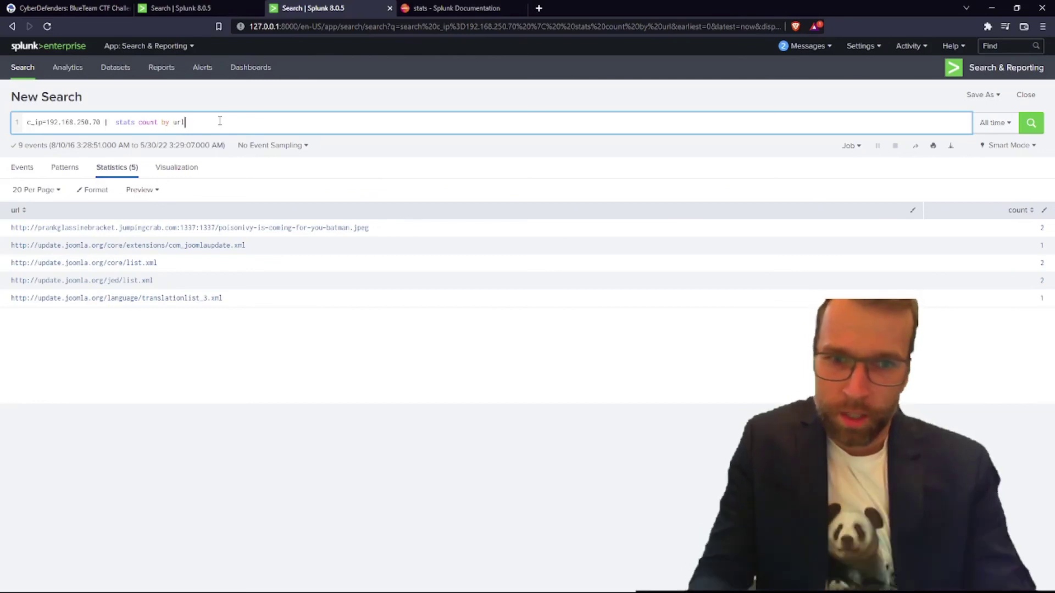
Open the drilldown menu on the poisonivy-is-coming-for-you-batman.jpeg URL row.
left_click(387, 233)
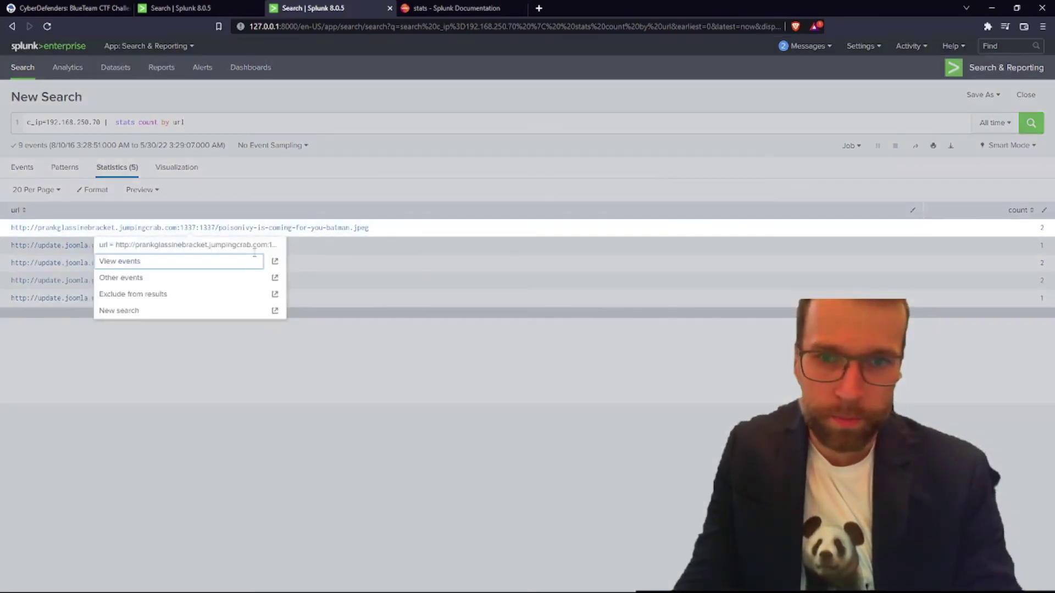
View that URL's events and copy poisonivy-is-coming-for-you-batman.jpeg from the src_headers field.
left_click(159, 262)
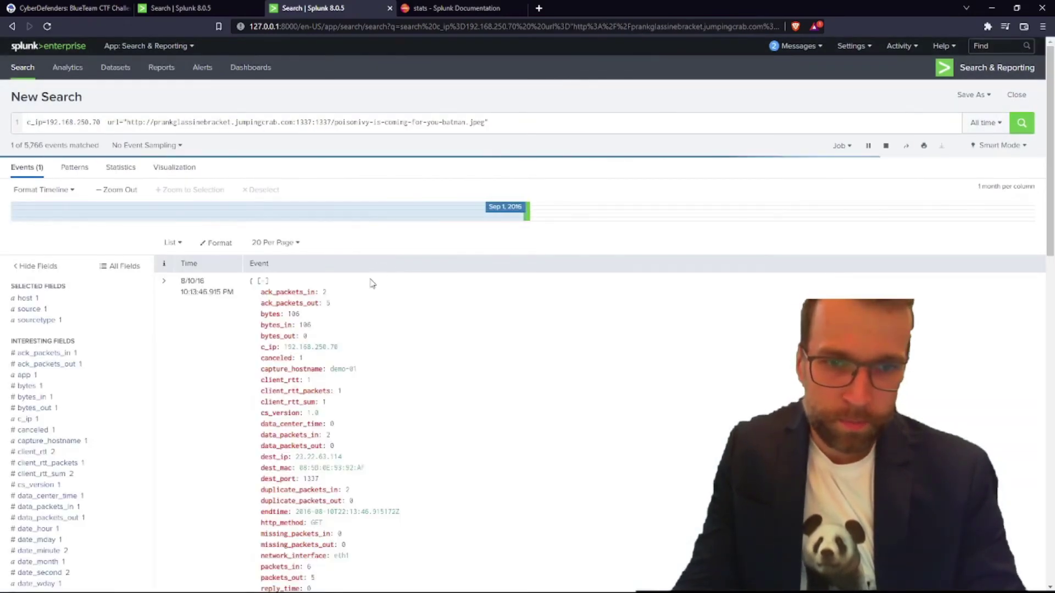
scroll(369, 283, "down", 4)
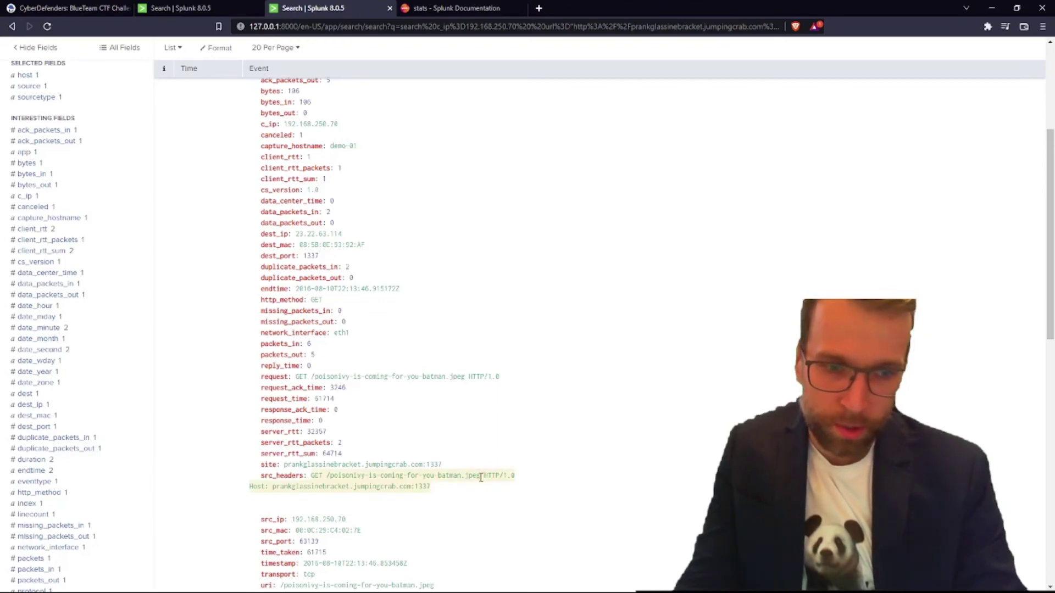
left_click_drag(481, 478, 330, 476)
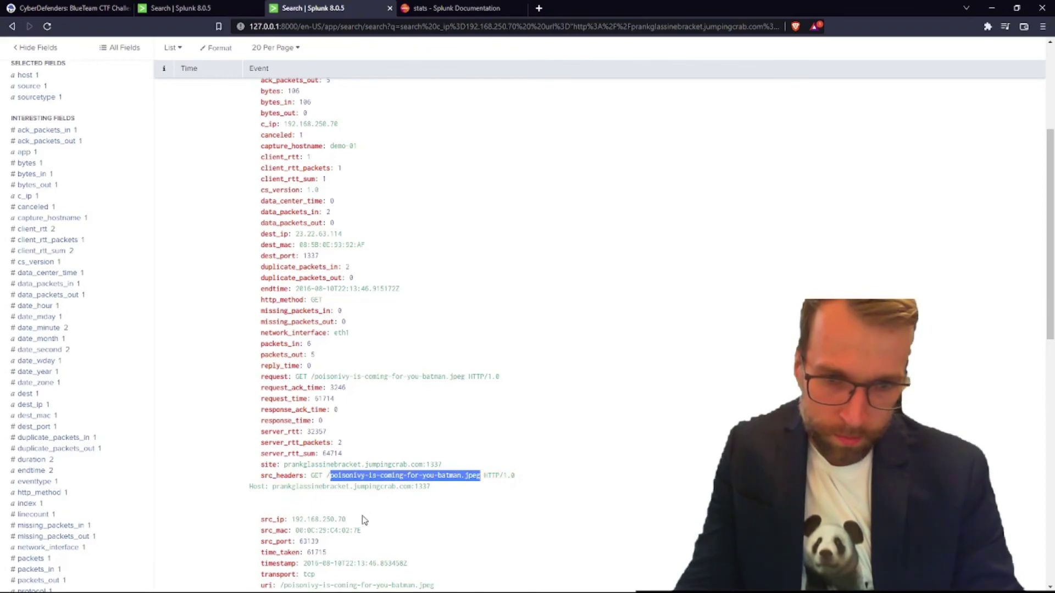
scroll(364, 520, "down", 3)
scroll(373, 518, "up", 6)
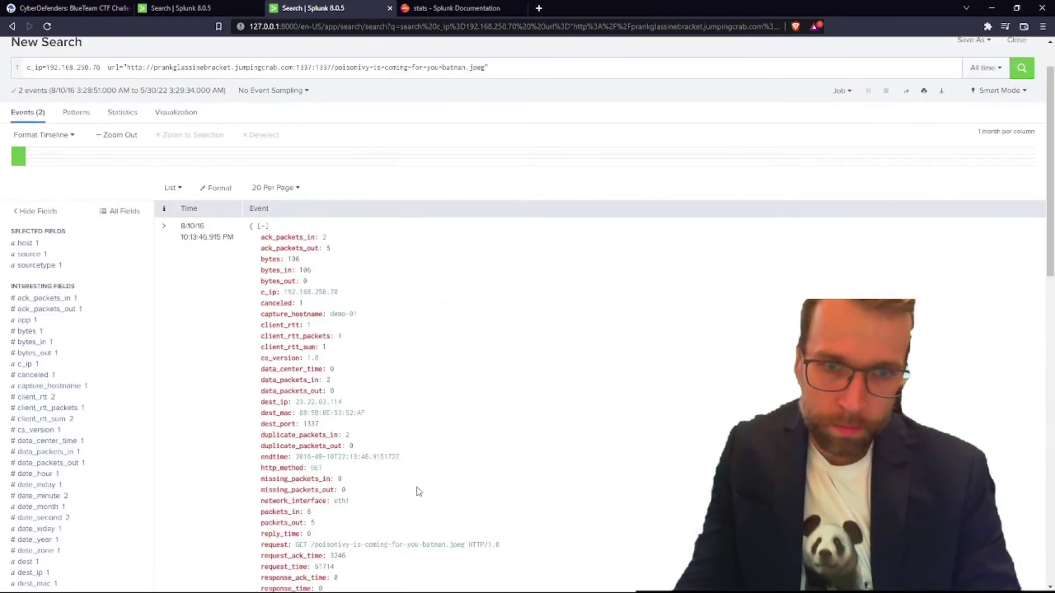
scroll(417, 489, "down", 4)
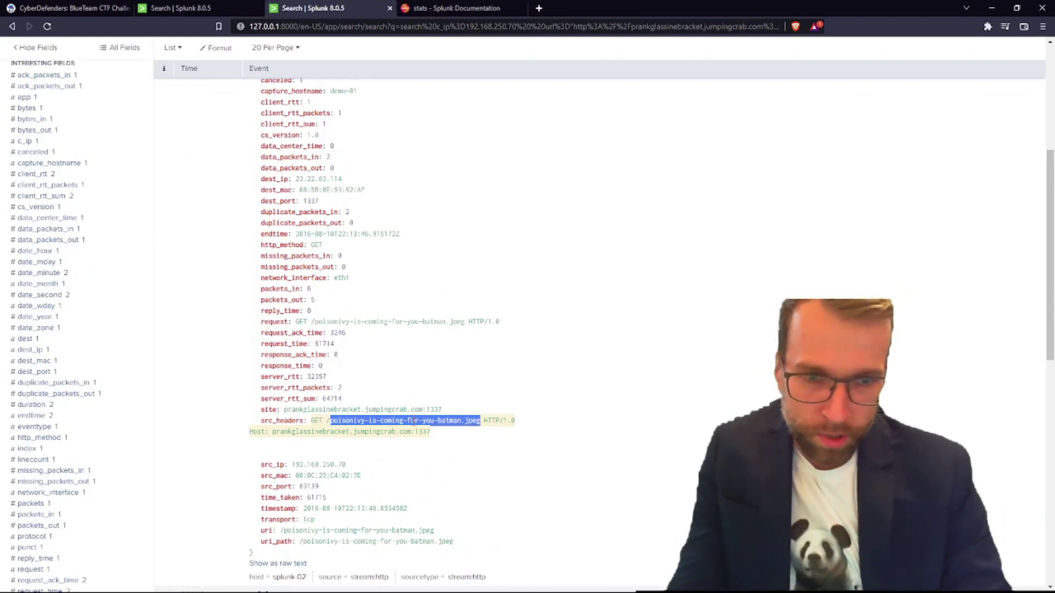
right_click(420, 424)
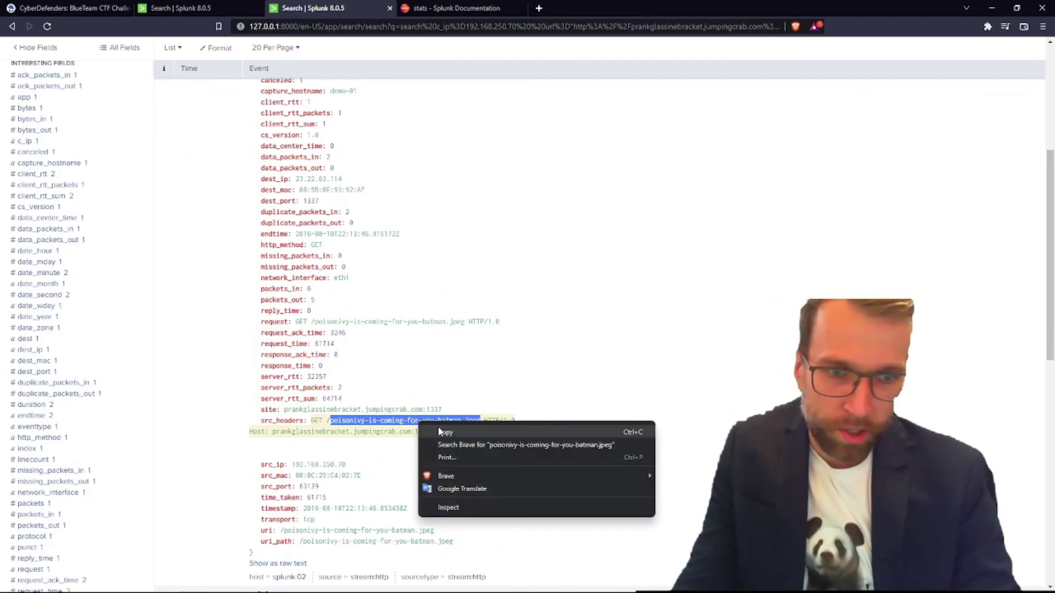
left_click(442, 431)
left_click(128, 4)
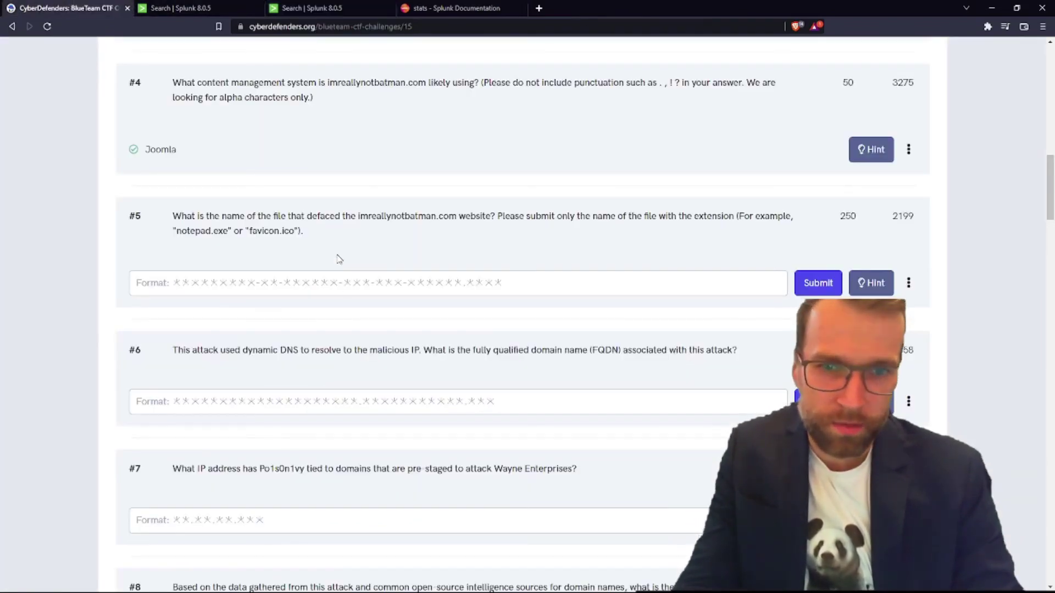
Paste poisonivy-is-coming-for-you-batman.jpeg as question #5's answer and submit it.
left_click(346, 279)
key("ctrl+v")
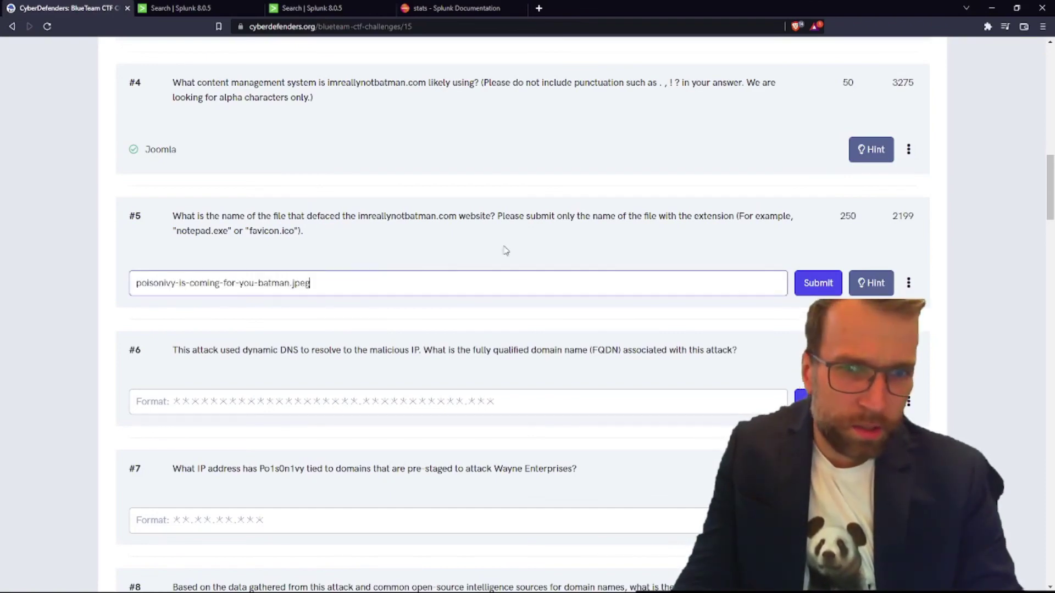
left_click(812, 285)
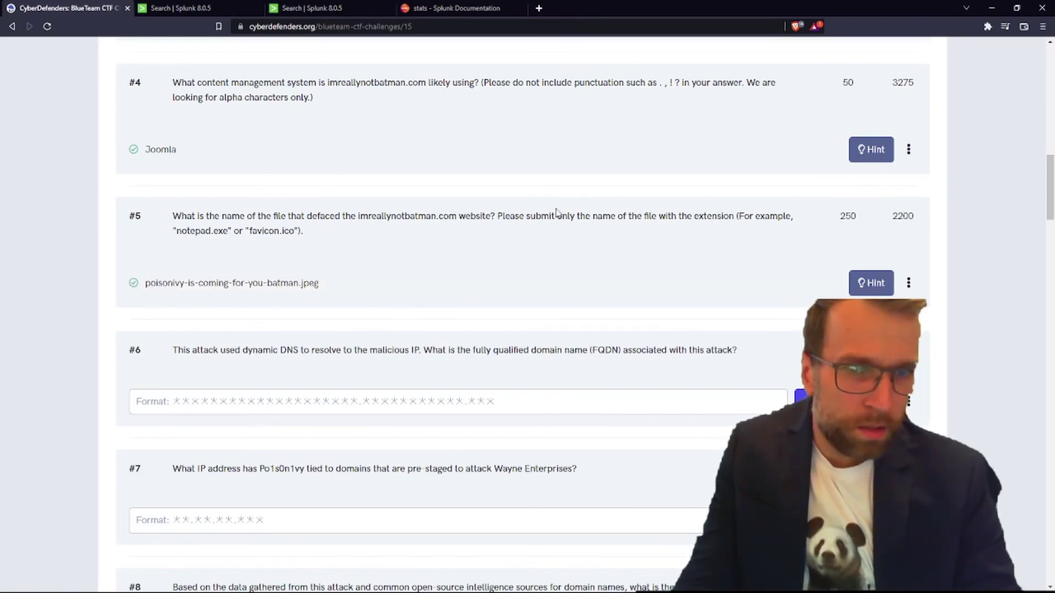